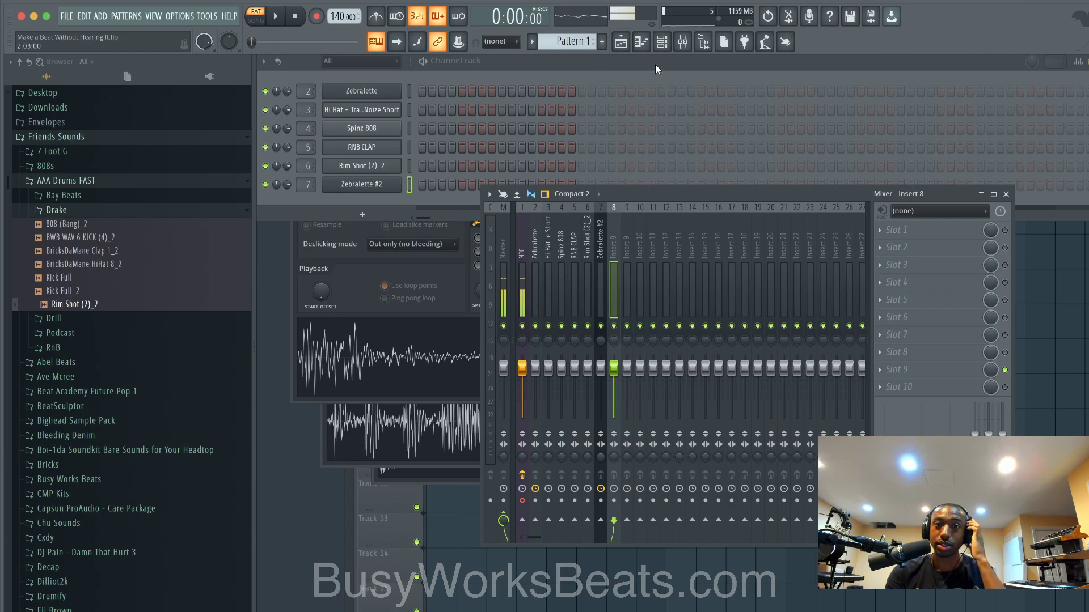
# Hide the browser, reposition the mixer and enable all effect slots on the Insert 8 track.
pyautogui.click(20, 63)
pyautogui.click(704, 45)
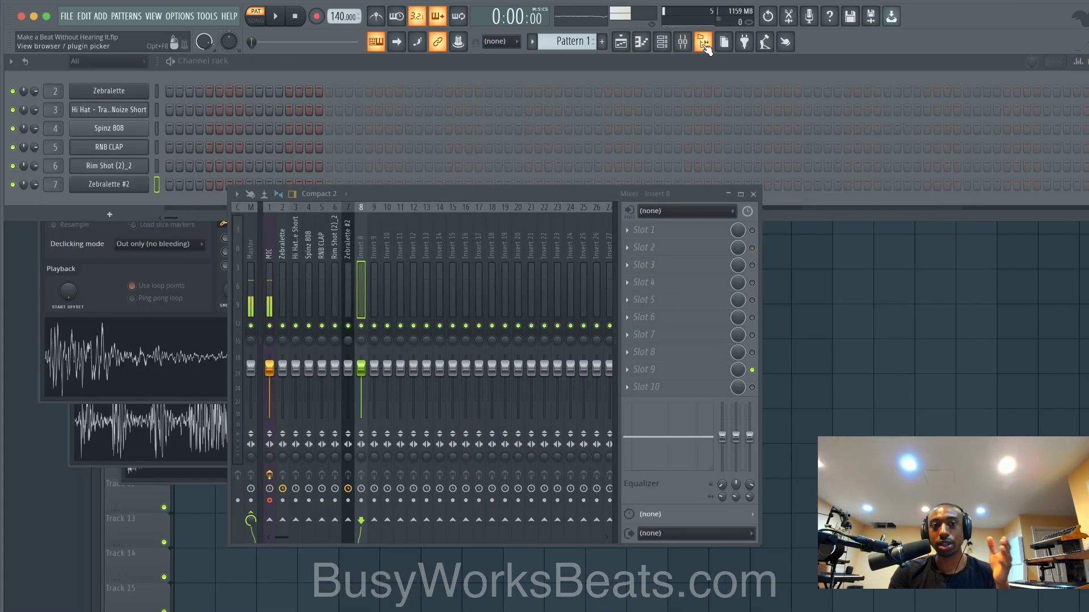
pyautogui.moveTo(444, 188); pyautogui.dragTo(490, 173)
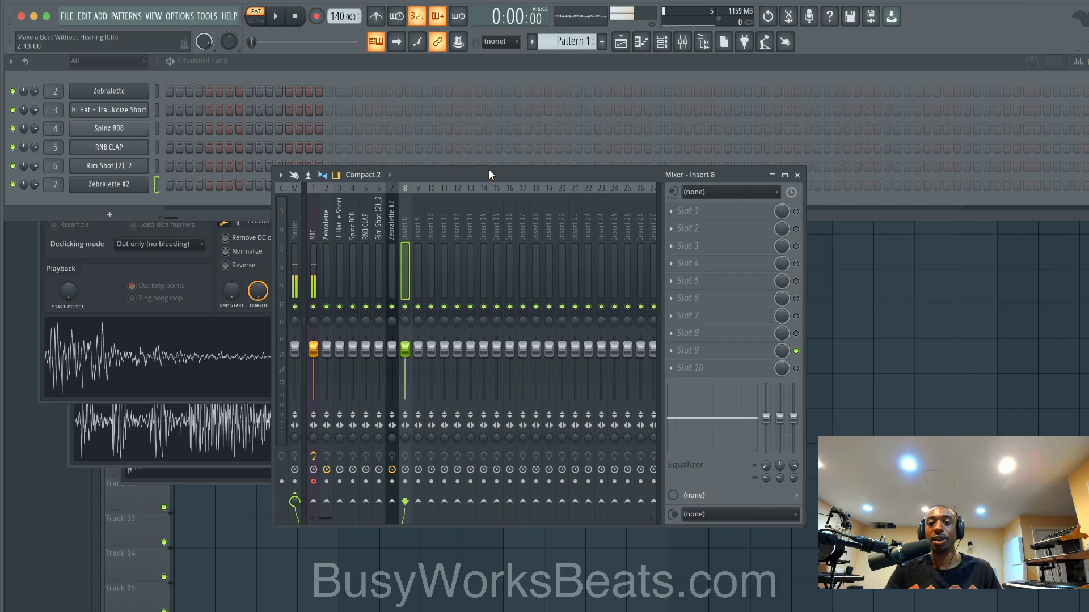
pyautogui.rightClick(806, 361)
pyautogui.click(808, 363)
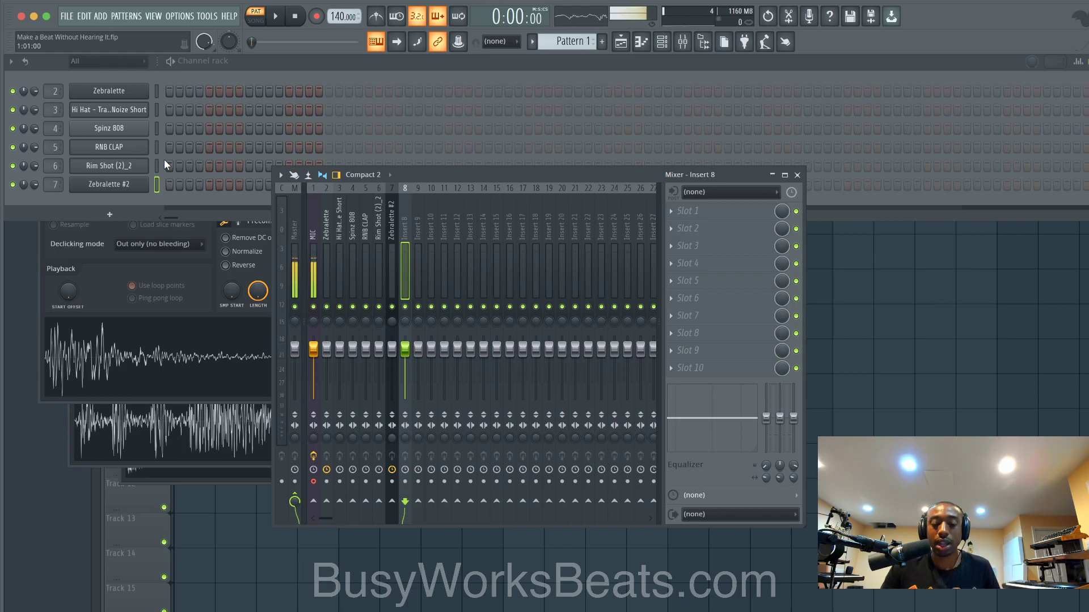
# Audition the channel rack sounds by selecting channels from Zebralette down to Zebralette #2.
pyautogui.click(158, 93)
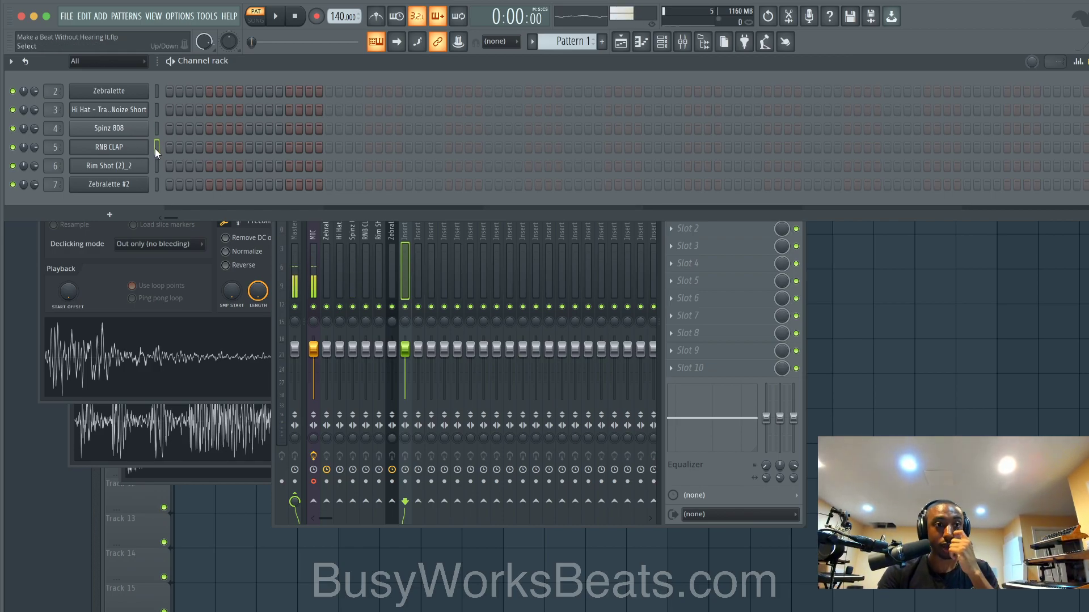
pyautogui.click(158, 165)
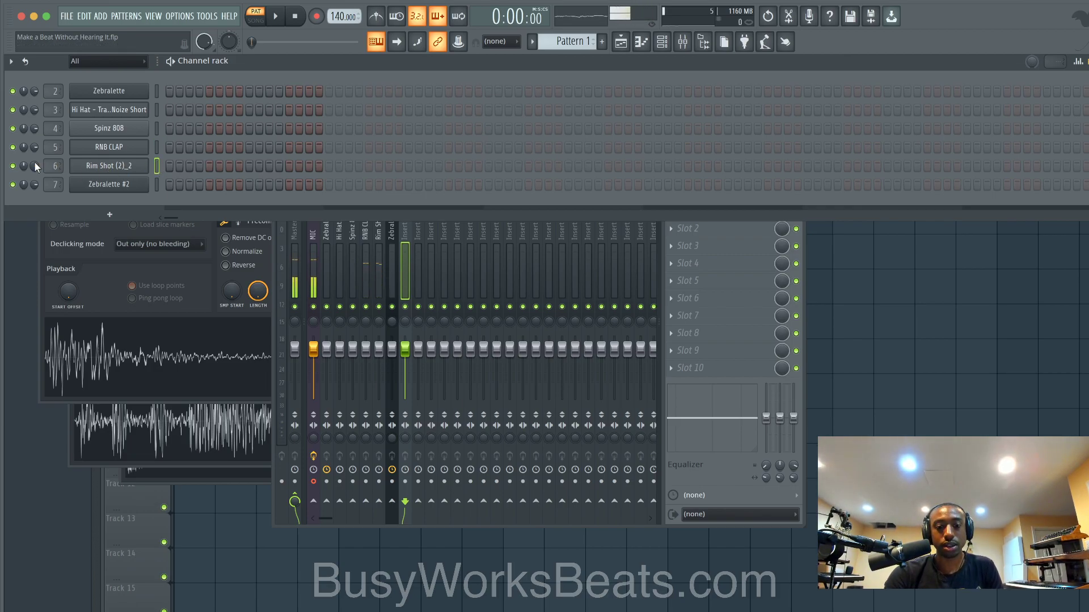
pyautogui.click(159, 187)
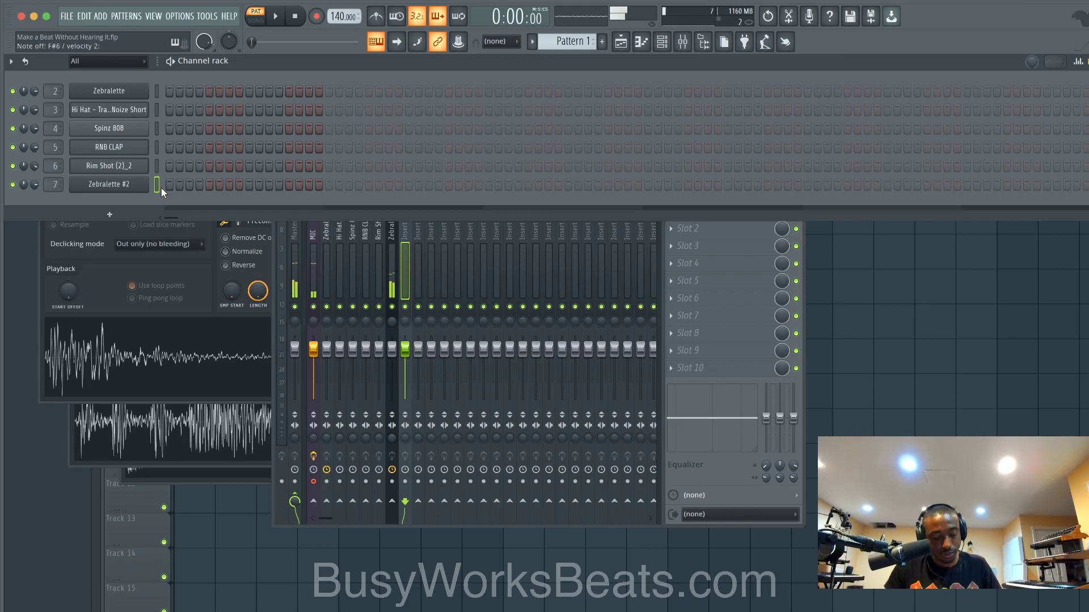
# Select mixer tracks 2 to 7, Zebralette through Zebralette #2, and lower their volume together to 0%.
pyautogui.click(396, 245)
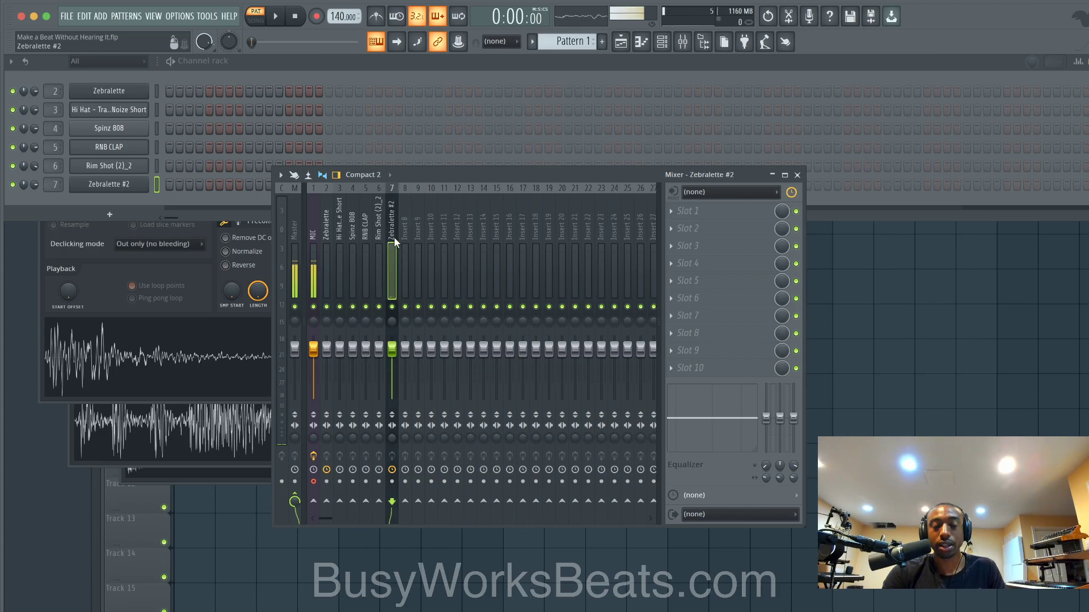
pyautogui.click(326, 229)
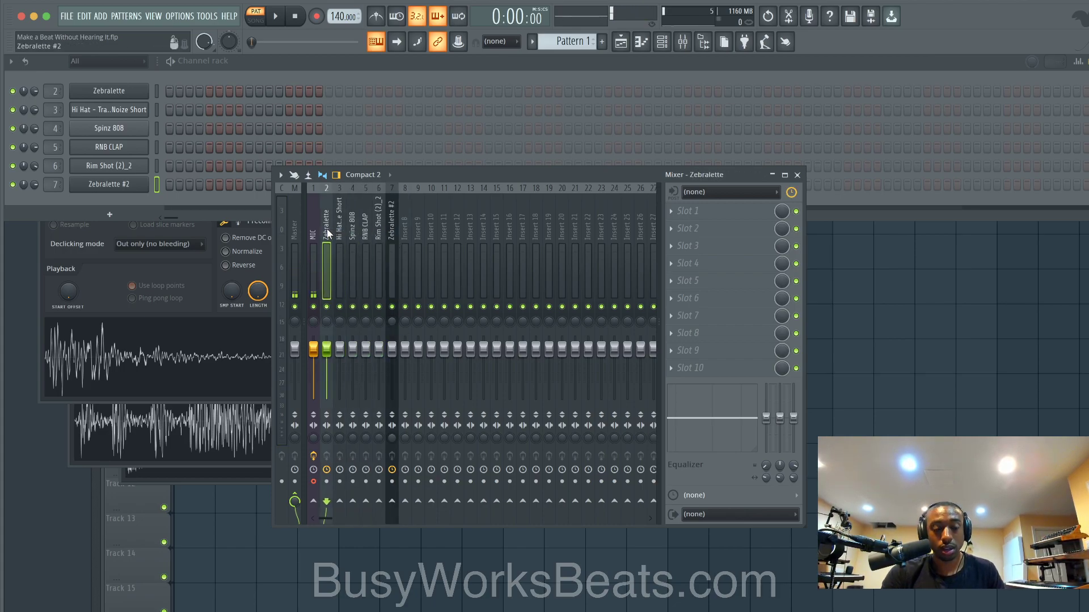
pyautogui.moveTo(326, 229); pyautogui.dragTo(393, 234)
pyautogui.moveTo(391, 348); pyautogui.dragTo(390, 398)
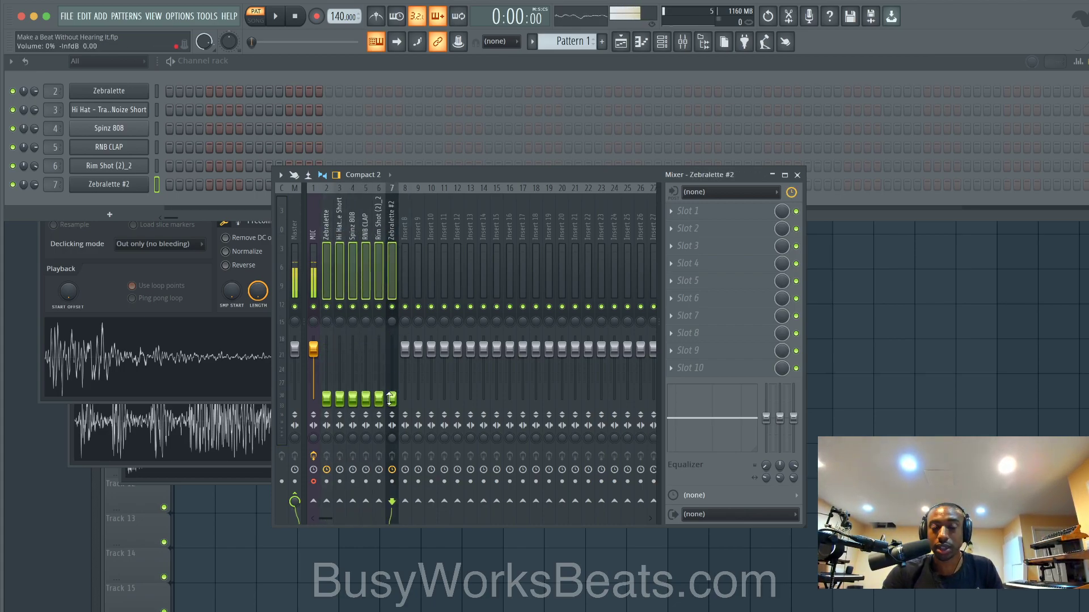
# Turn on the metronome and set the project tempo to 156 BPM.
pyautogui.click(159, 181)
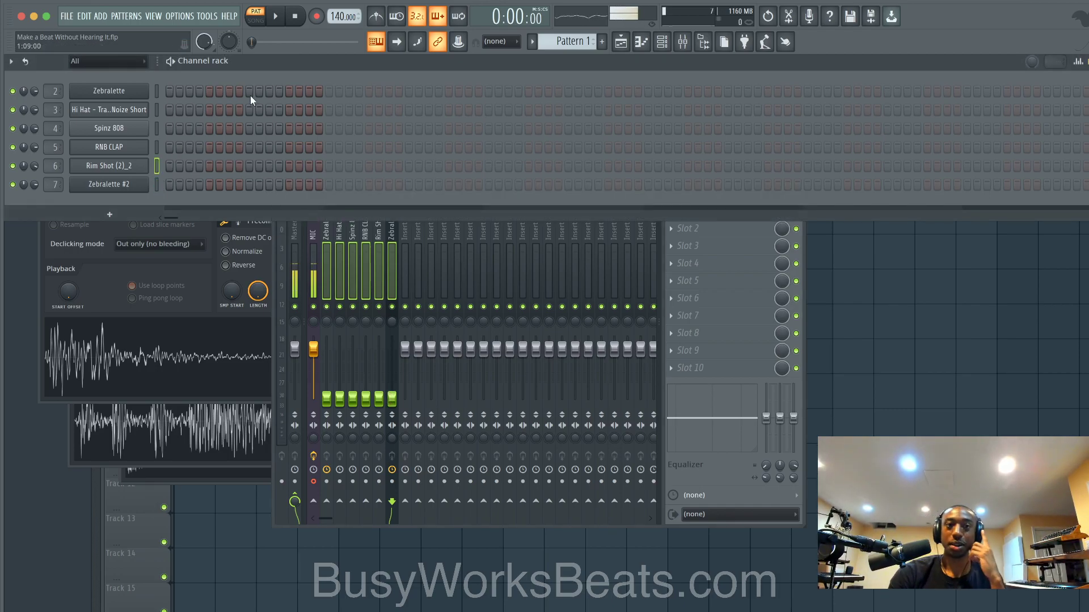
pyautogui.click(380, 21)
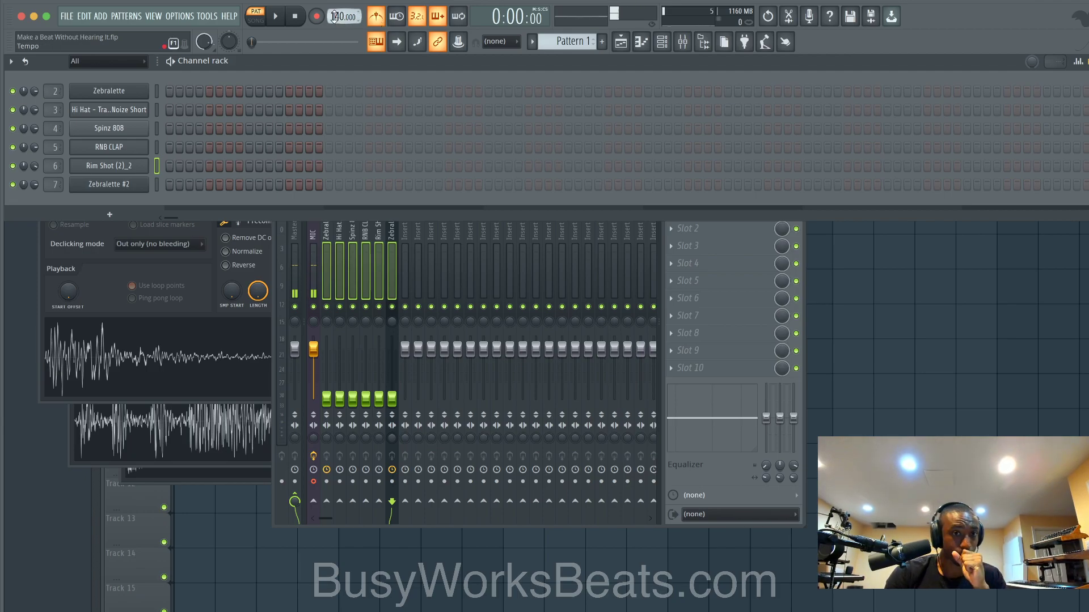
pyautogui.moveTo(342, 16); pyautogui.dragTo(342, 10)
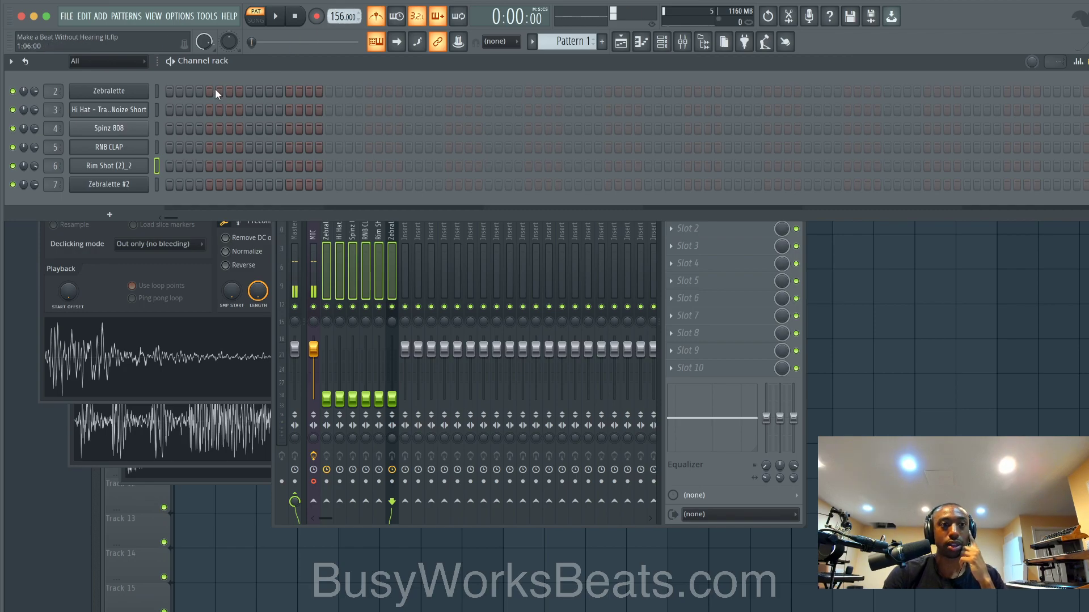
# Clear the open sampler and mixer windows, and expand the Friends Sounds folder in the browser beside the channel rack.
pyautogui.rightClick(814, 252)
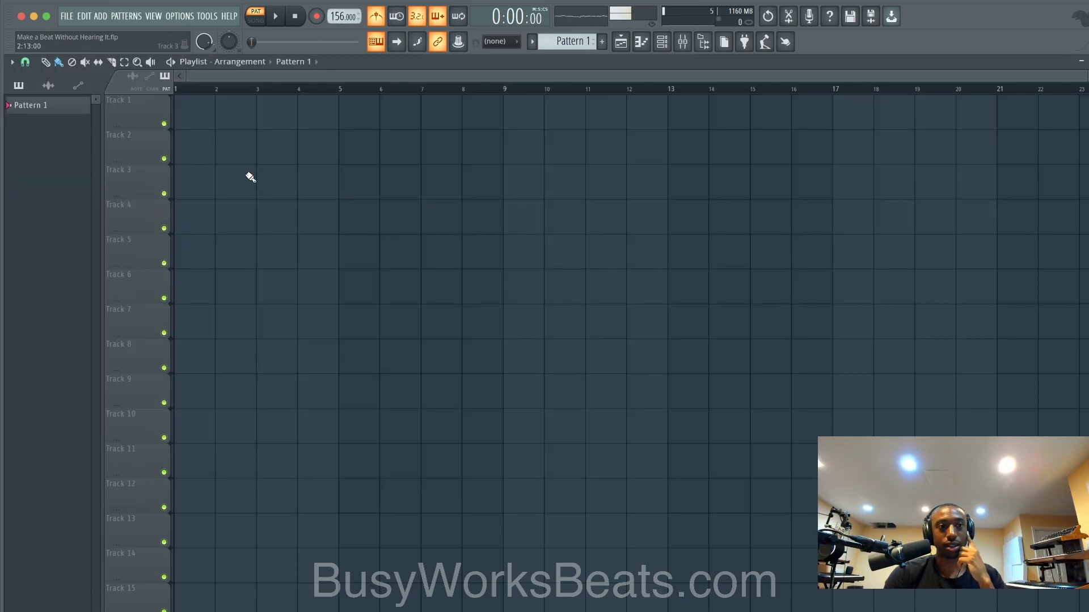
pyautogui.click(662, 41)
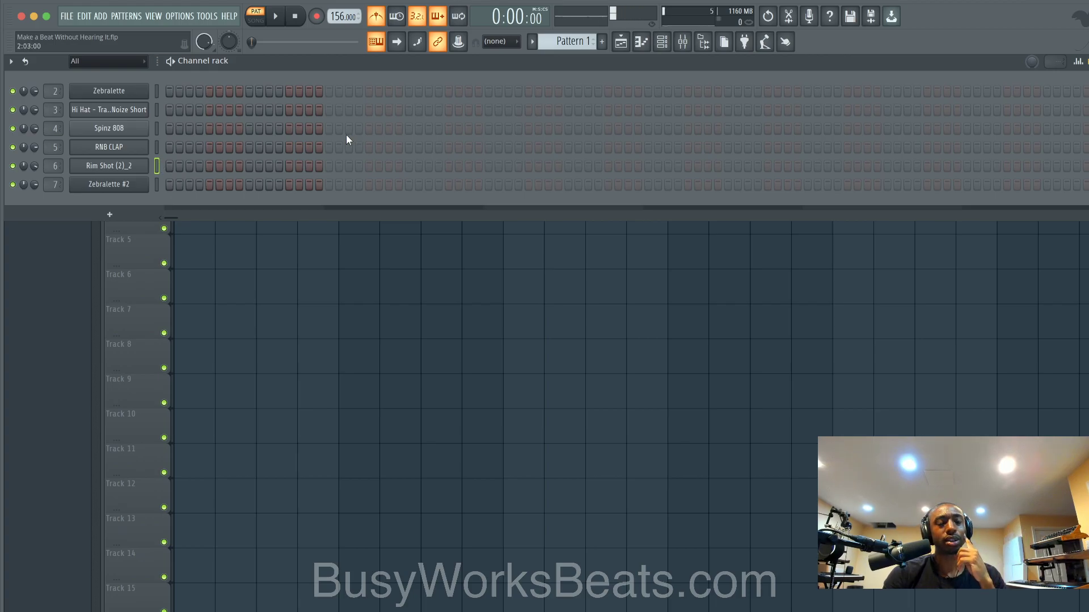
pyautogui.click(703, 42)
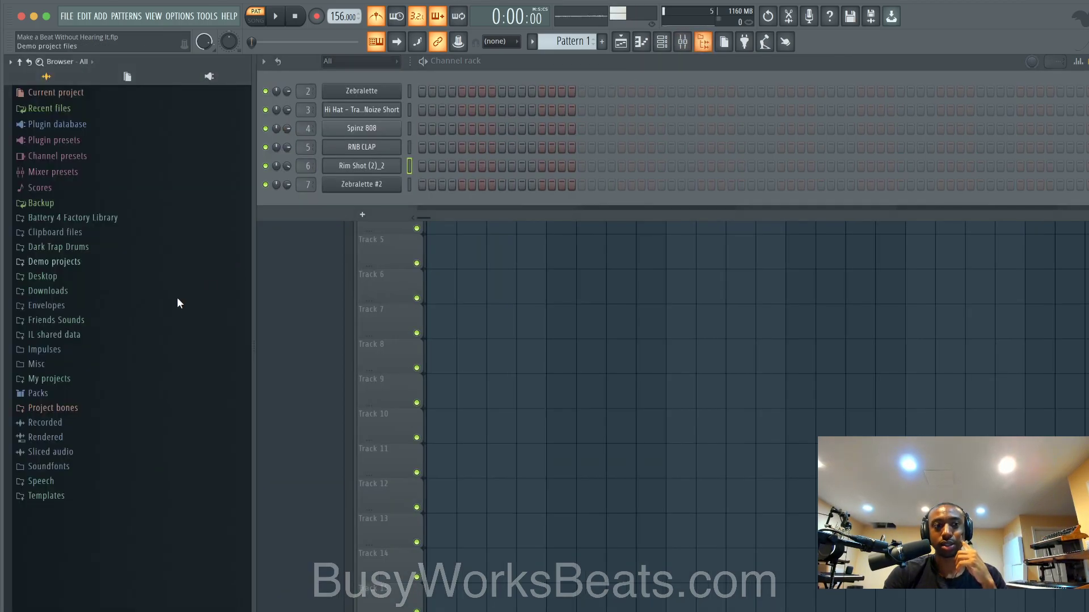
pyautogui.click(77, 320)
pyautogui.scroll(-8, 81, 445)
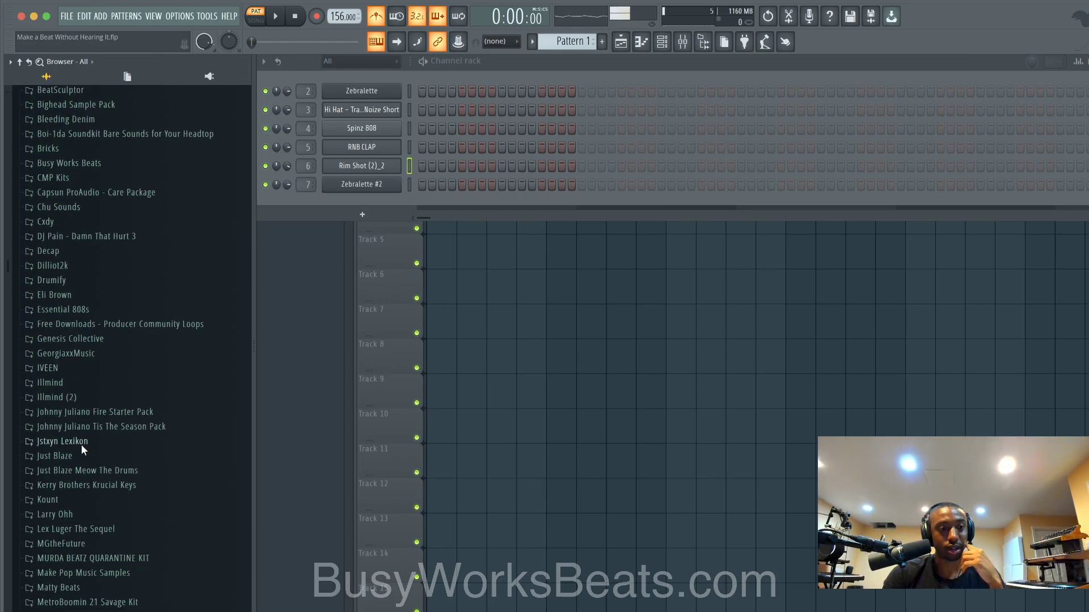
pyautogui.scroll(4, 81, 273)
pyautogui.scroll(1, 84, 199)
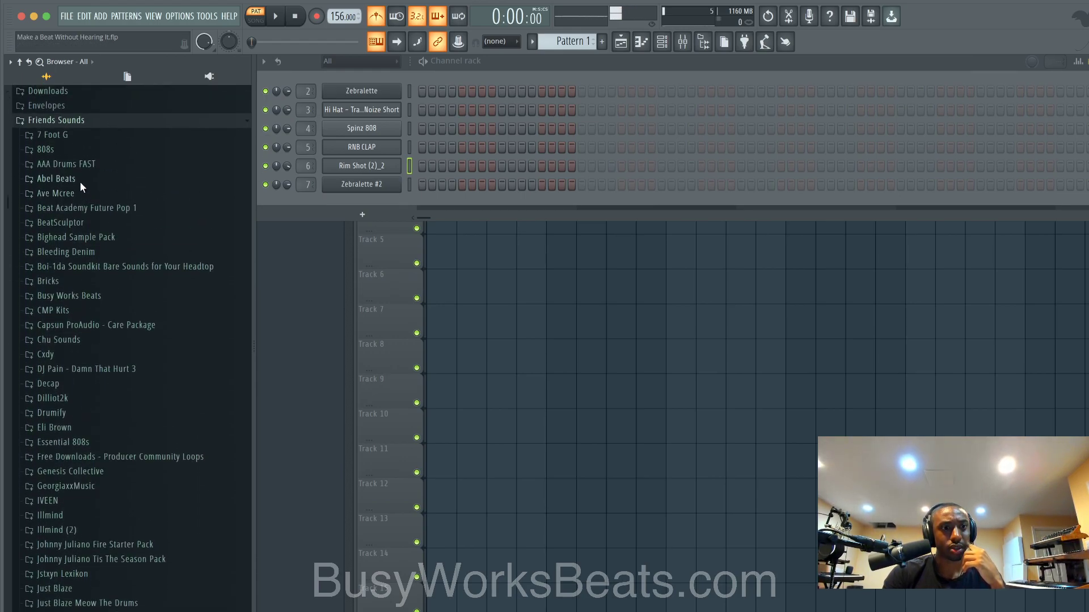
# Load BWB WAV 6 KICK (4)_2 from the AAA Drums FAST Drake folder into a new channel routed to mixer track 8.
pyautogui.click(80, 164)
pyautogui.click(86, 195)
pyautogui.rightClick(94, 219)
pyautogui.click(125, 233)
pyautogui.hotkey('ctrl', 'l')
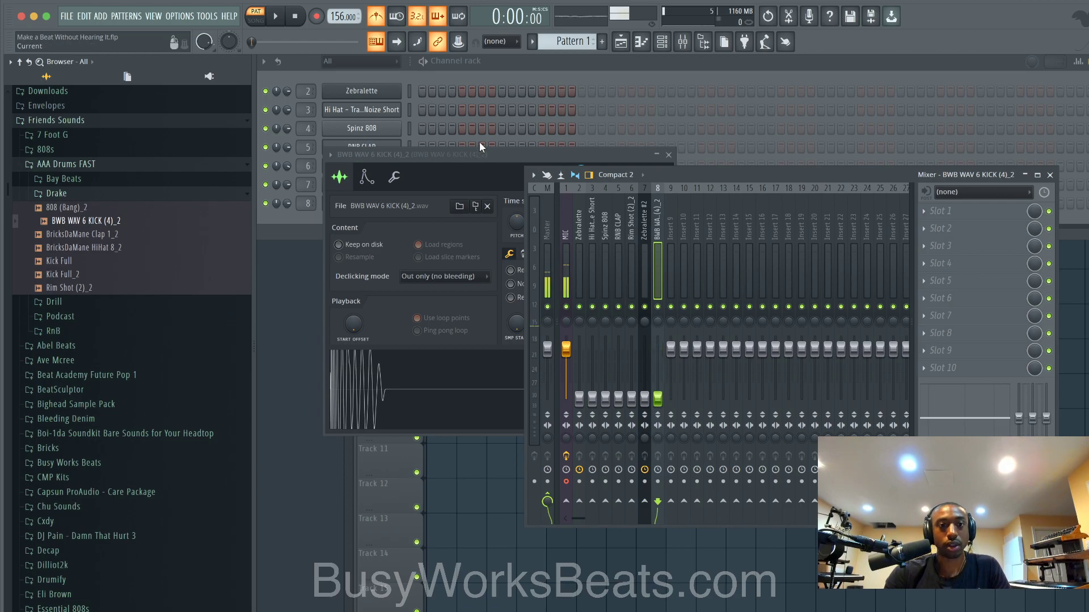
pyautogui.click(669, 154)
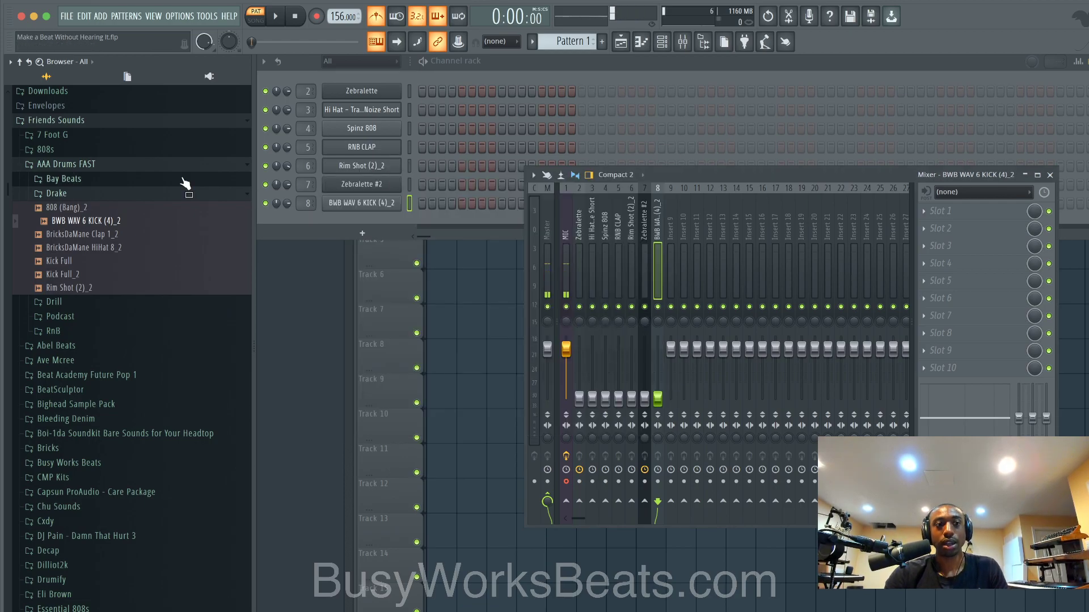
pyautogui.click(113, 166)
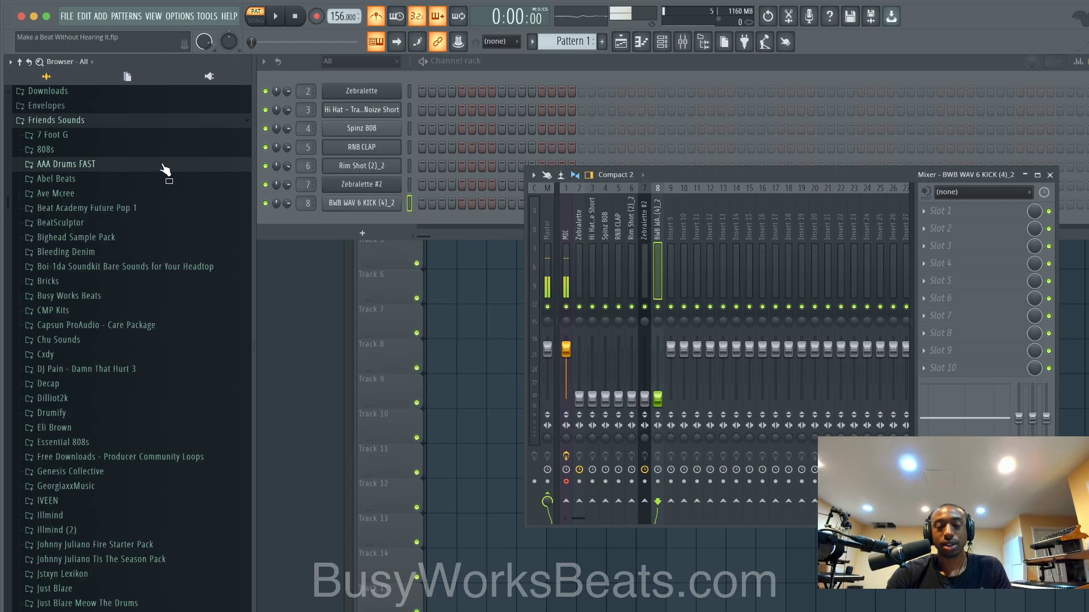
# Add a BWB WAV 6 KICK (4)_2 hit on step 1 and place Pattern 1 over bars 1 to 4 of playlist Track 1.
pyautogui.click(422, 205)
pyautogui.click(492, 322)
pyautogui.moveTo(440, 106); pyautogui.dragTo(530, 108)
# Switch playback to song mode, play the arrangement briefly and select the Master track in the mixer.
pyautogui.click(256, 21)
pyautogui.click(275, 16)
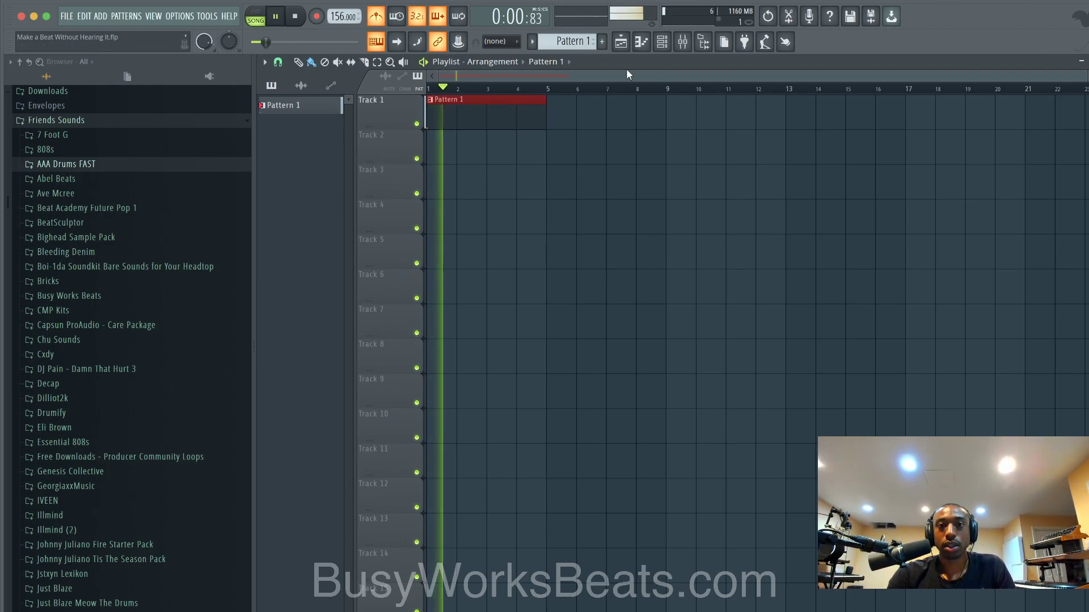
pyautogui.click(662, 42)
pyautogui.press('space')
pyautogui.click(683, 42)
pyautogui.click(547, 247)
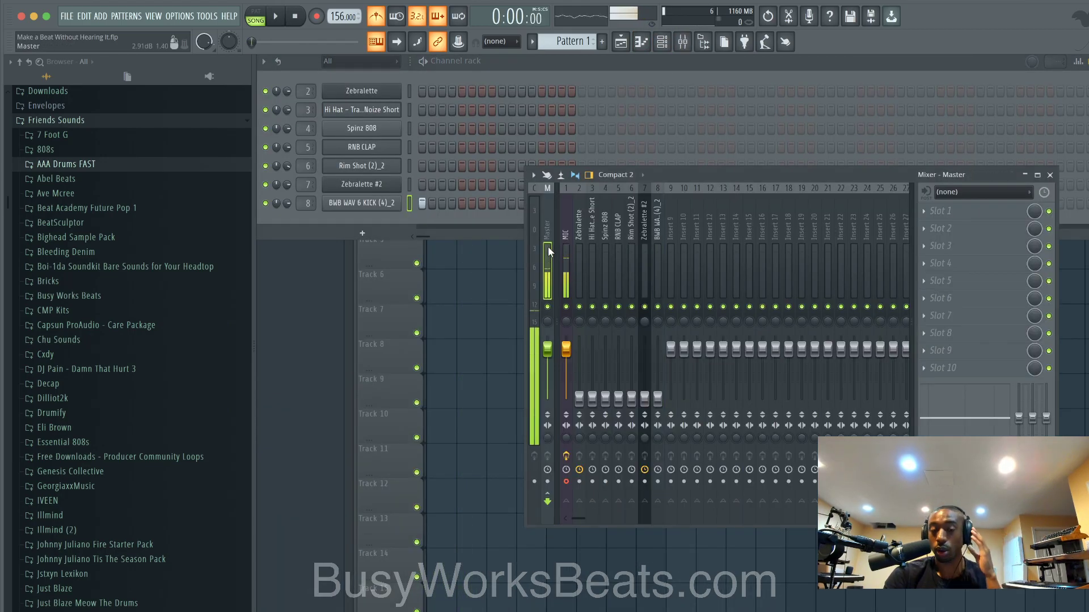
# Place RNB CLAP hits on steps 9 and 25 of Pattern 1 and play the arrangement briefly.
pyautogui.click(421, 213)
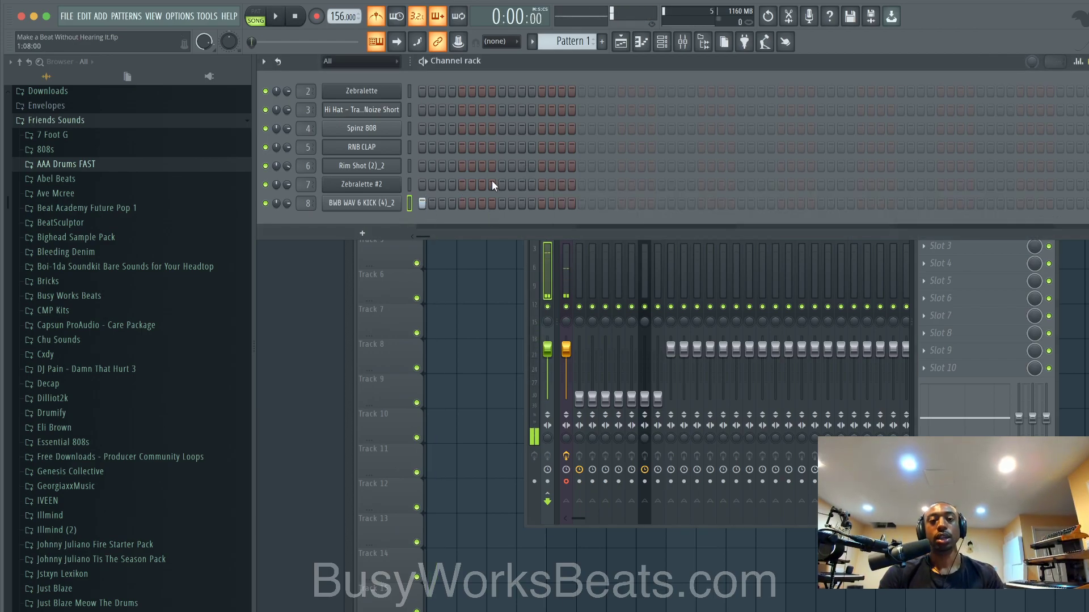
pyautogui.click(501, 147)
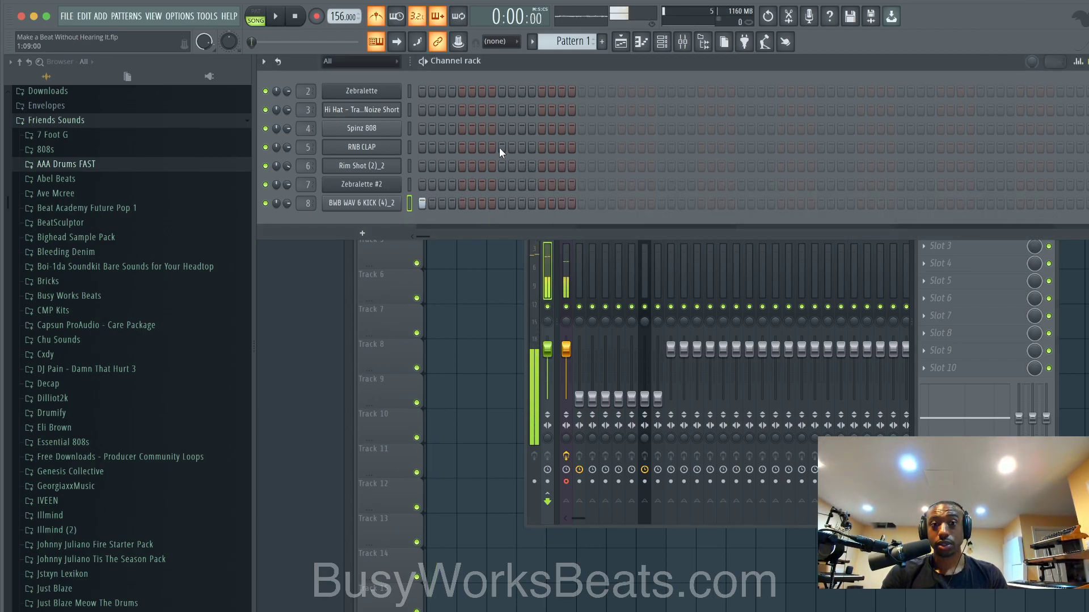
pyautogui.click(662, 147)
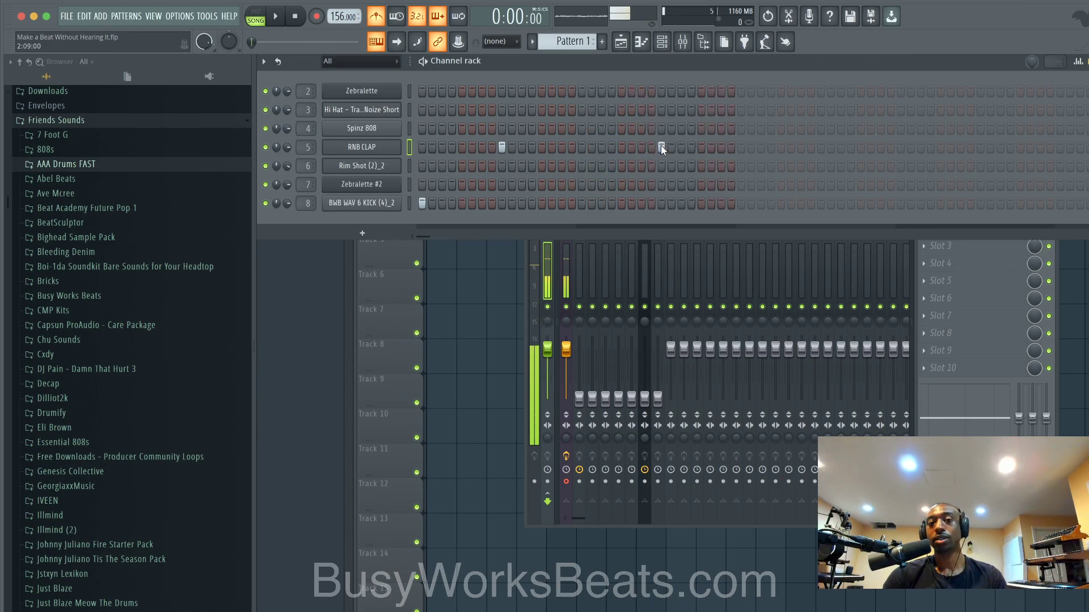
pyautogui.press('space')
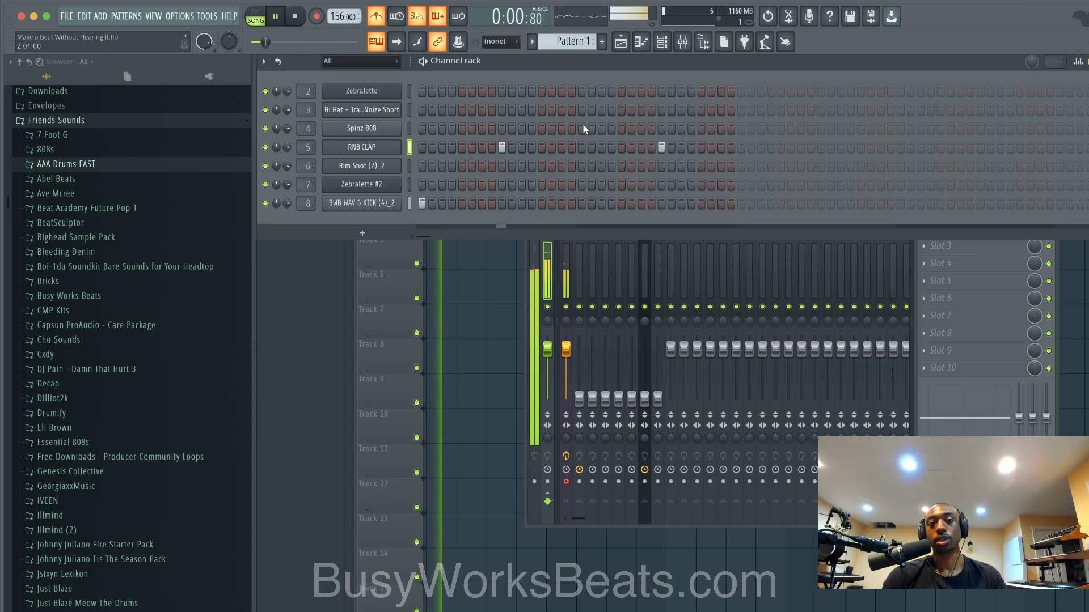
pyautogui.press('space')
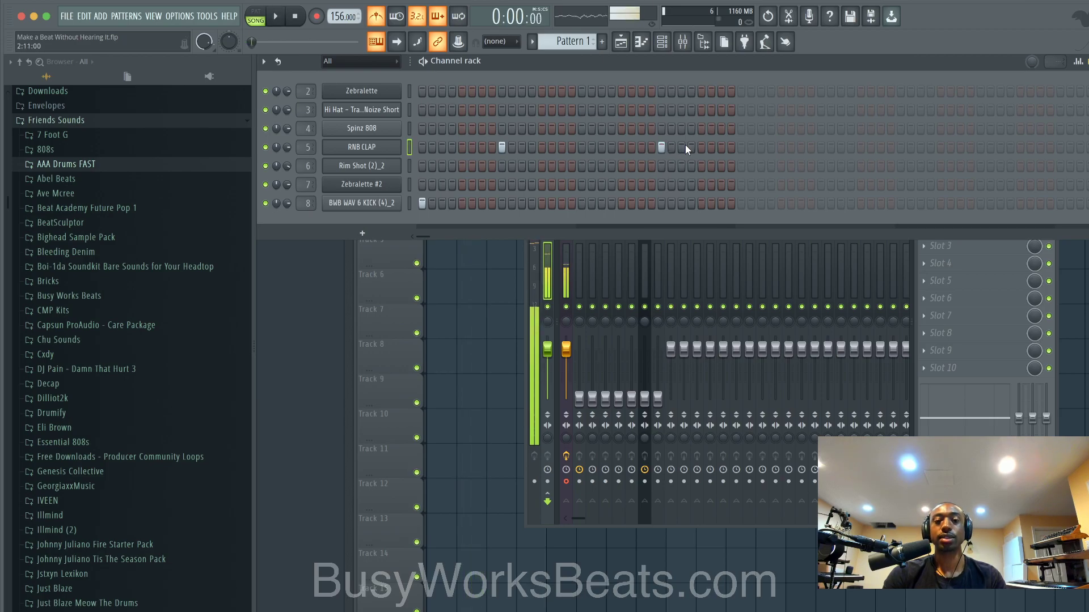
# Place Rim Shot (2)_2 hits on steps 9, 15, 18 and 25, hiding the browser and starting playback along the way.
pyautogui.click(502, 166)
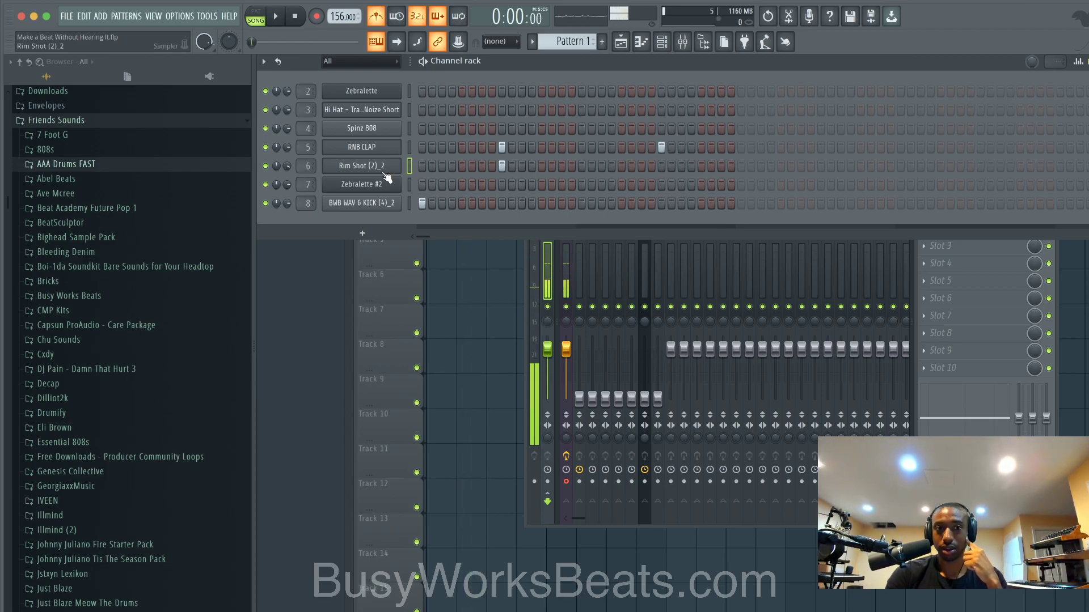
pyautogui.click(703, 41)
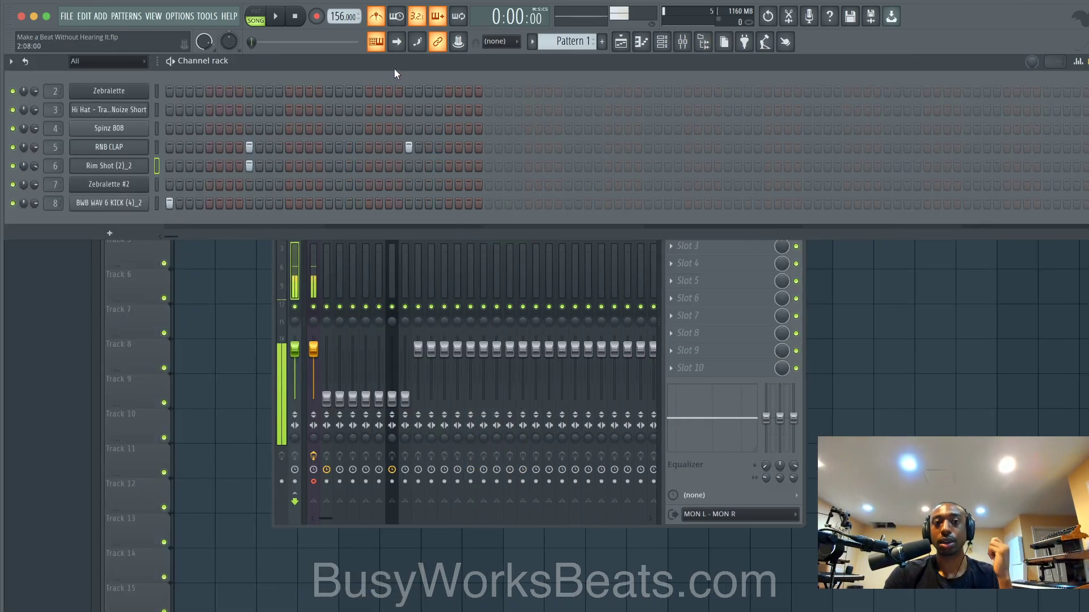
pyautogui.press('space')
pyautogui.click(309, 165)
pyautogui.click(339, 165)
pyautogui.click(408, 165)
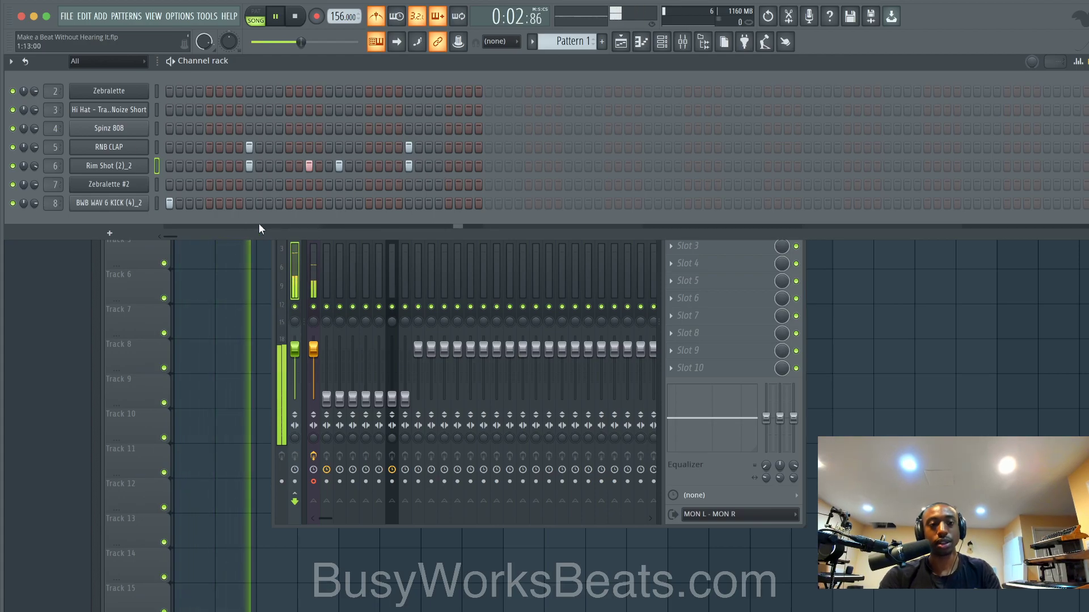
# Shorten the Pattern 1 clip on playlist Track 1 to two bars, play it and bring back the channel rack.
pyautogui.click(258, 261)
pyautogui.press('space')
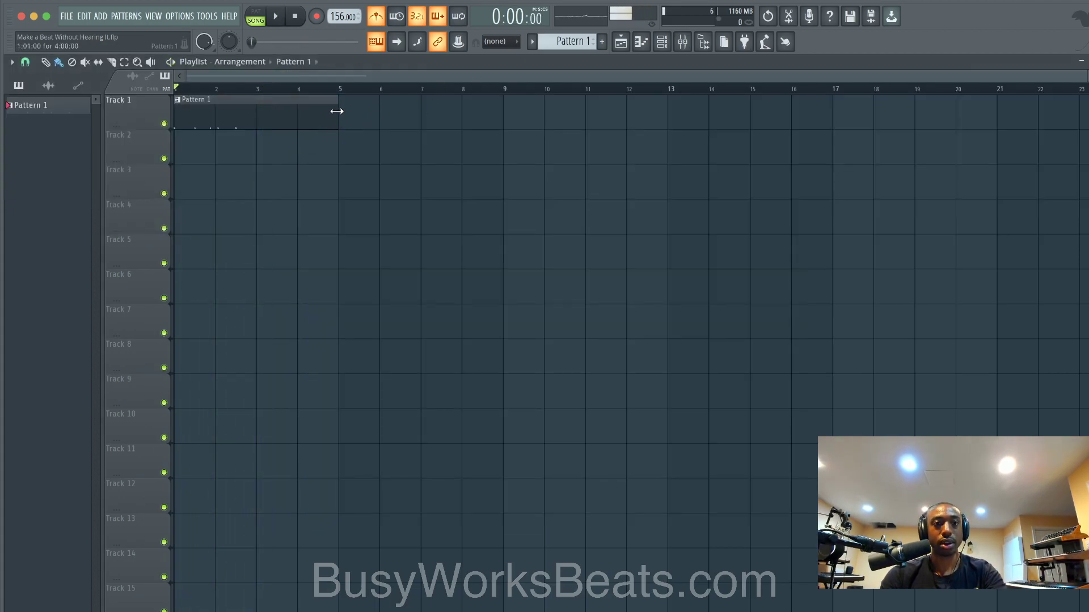
pyautogui.click(667, 43)
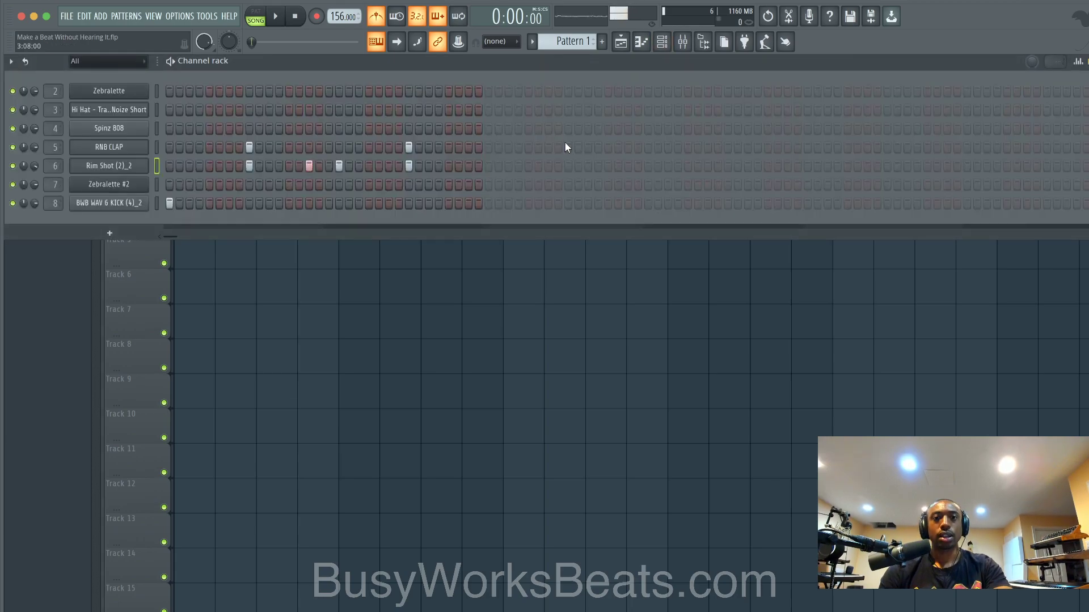
pyautogui.press('F6')
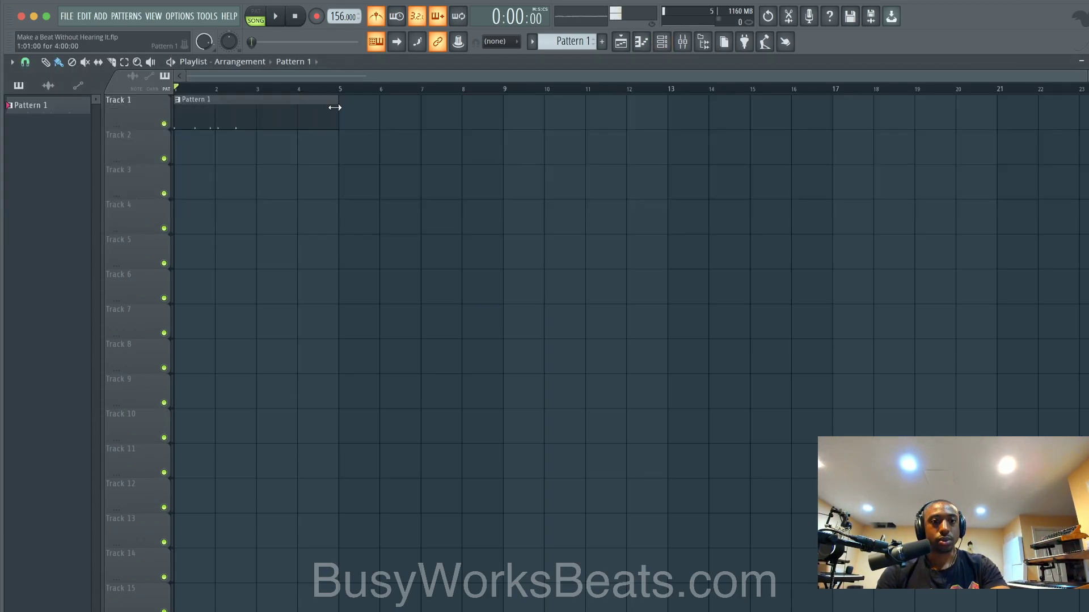
pyautogui.moveTo(335, 107); pyautogui.dragTo(256, 107)
pyautogui.press('space')
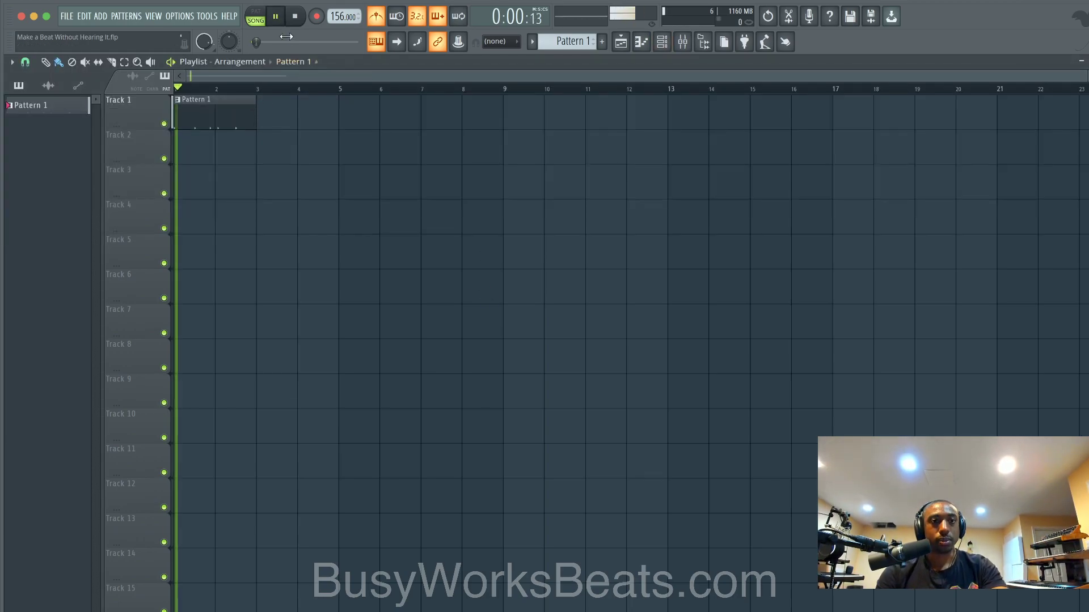
pyautogui.click(664, 42)
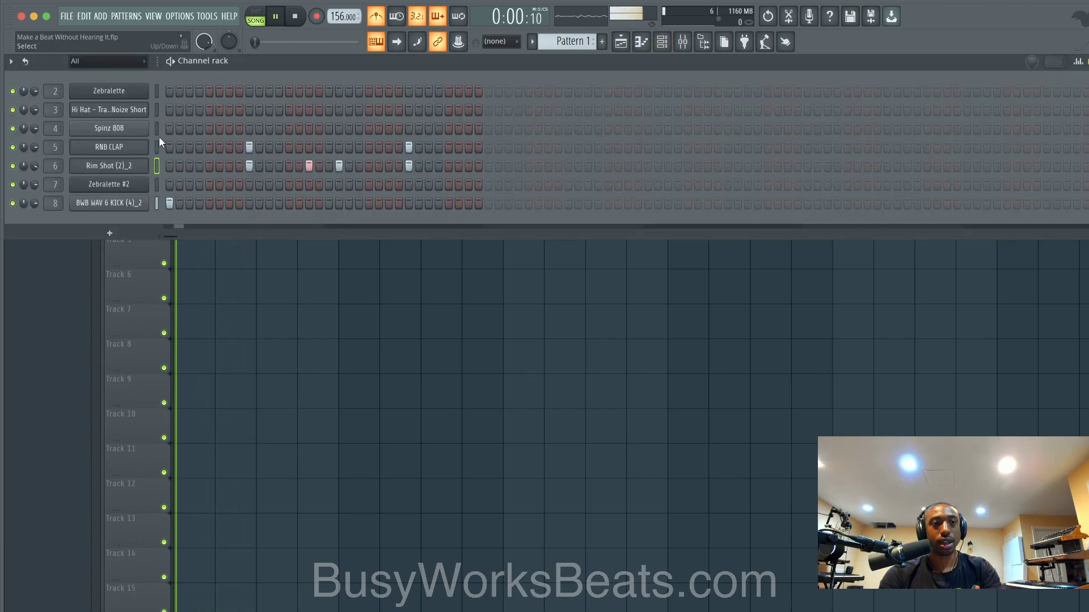
# Fill every second step of the Hi Hat channel in Pattern 1 and check its channel settings.
pyautogui.rightClick(152, 110)
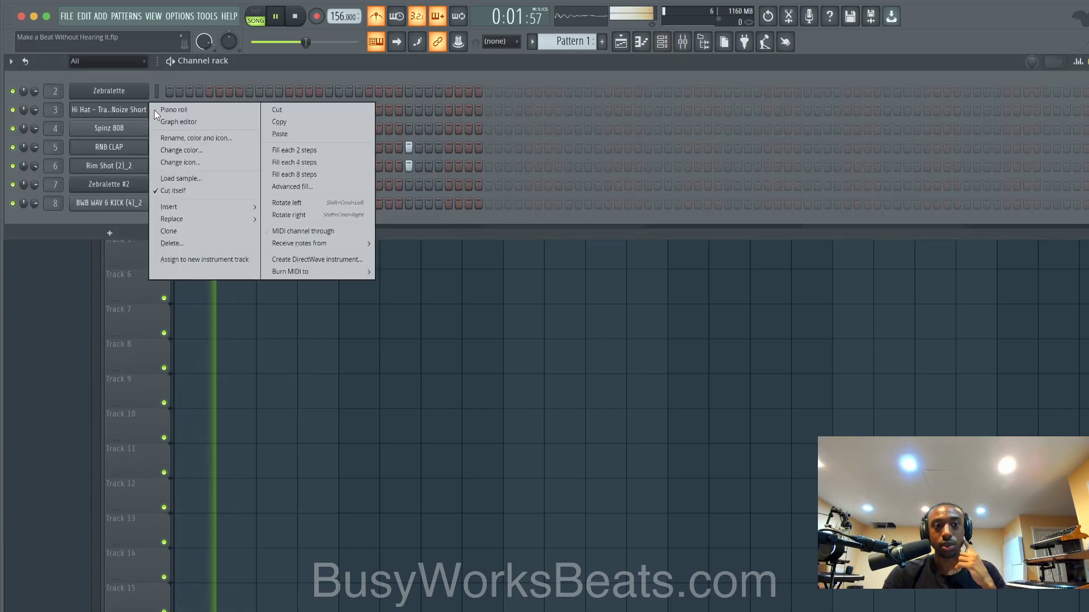
pyautogui.click(291, 149)
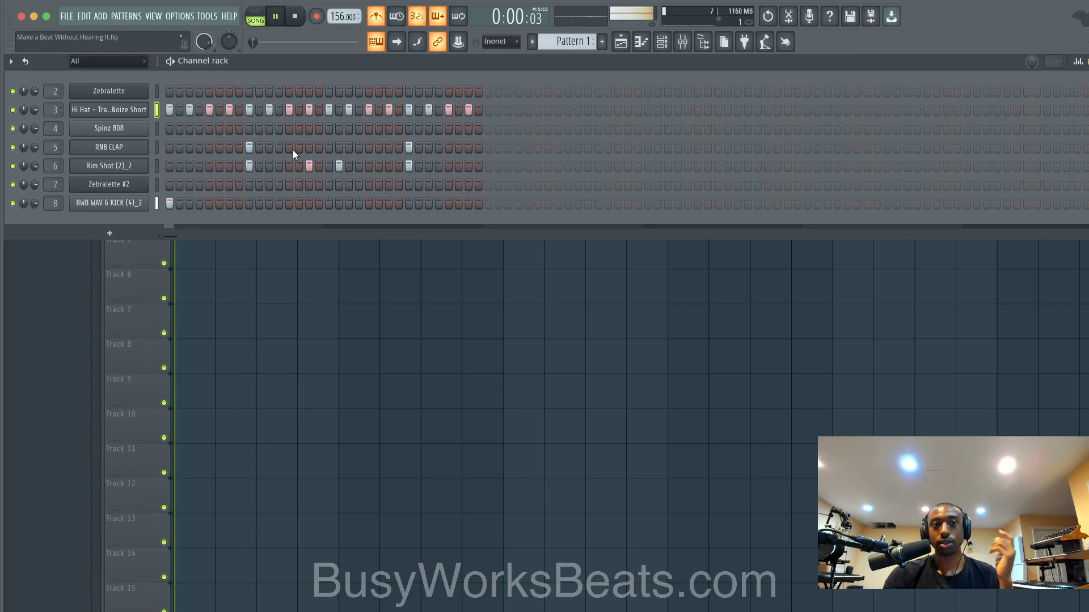
pyautogui.click(146, 109)
pyautogui.click(190, 226)
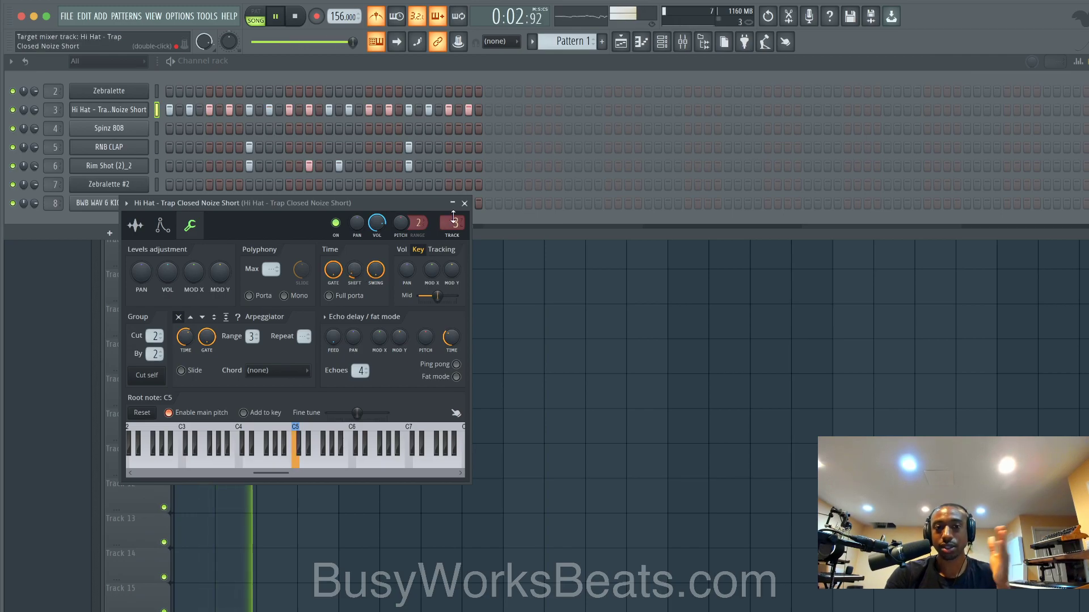
pyautogui.click(464, 203)
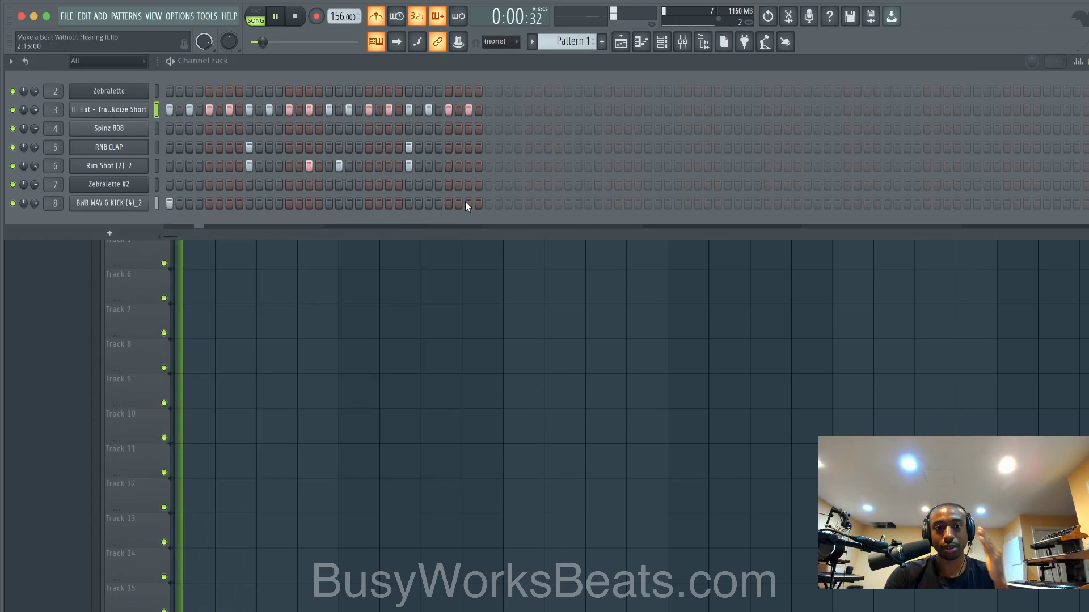
# Play the arrangement briefly, toggling the metronome off and back on.
pyautogui.click(377, 17)
pyautogui.press('space')
pyautogui.click(377, 17)
pyautogui.press('space')
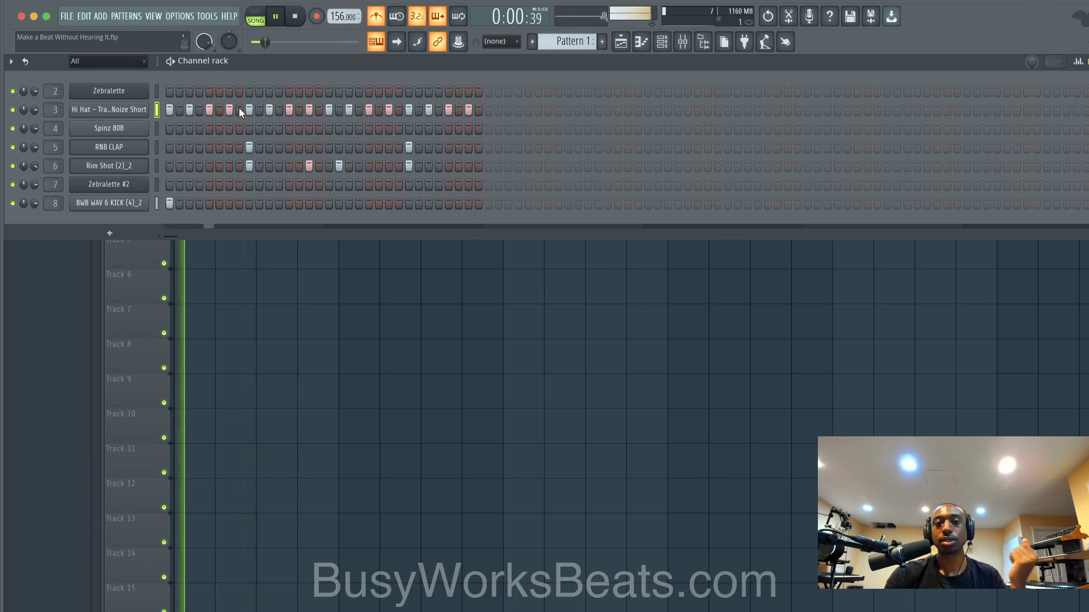
pyautogui.press('space')
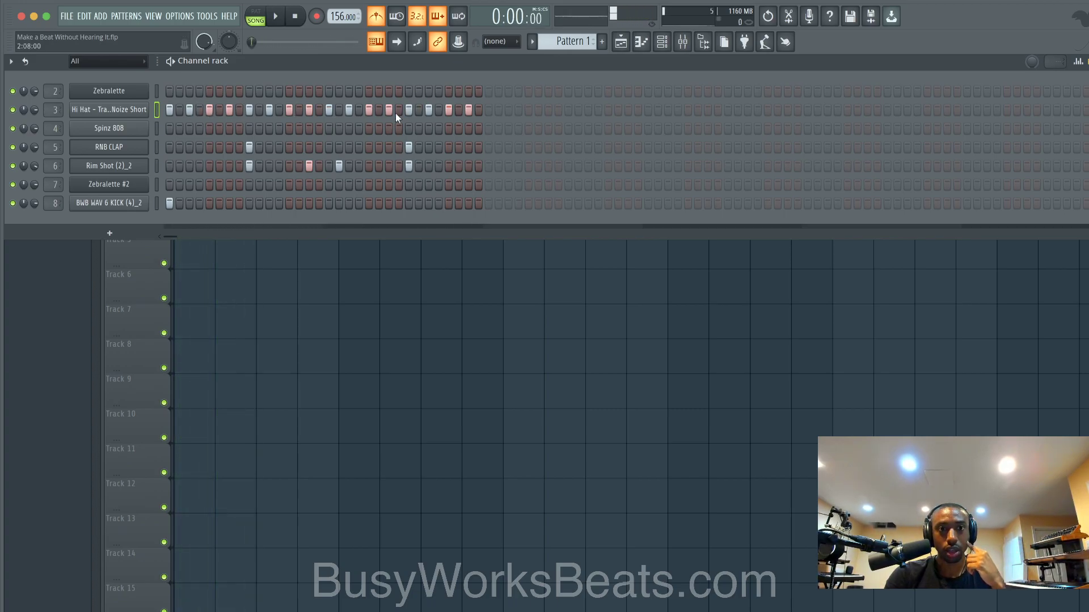
pyautogui.rightClick(146, 109)
pyautogui.click(238, 76)
pyautogui.press('super+z')
# In the Hi Hat piano roll, lengthen the C5 note at 2:05:00 to four steps and arpeggiate it into a fast roll.
pyautogui.rightClick(121, 112)
pyautogui.click(158, 110)
pyautogui.scroll(1, 192, 295)
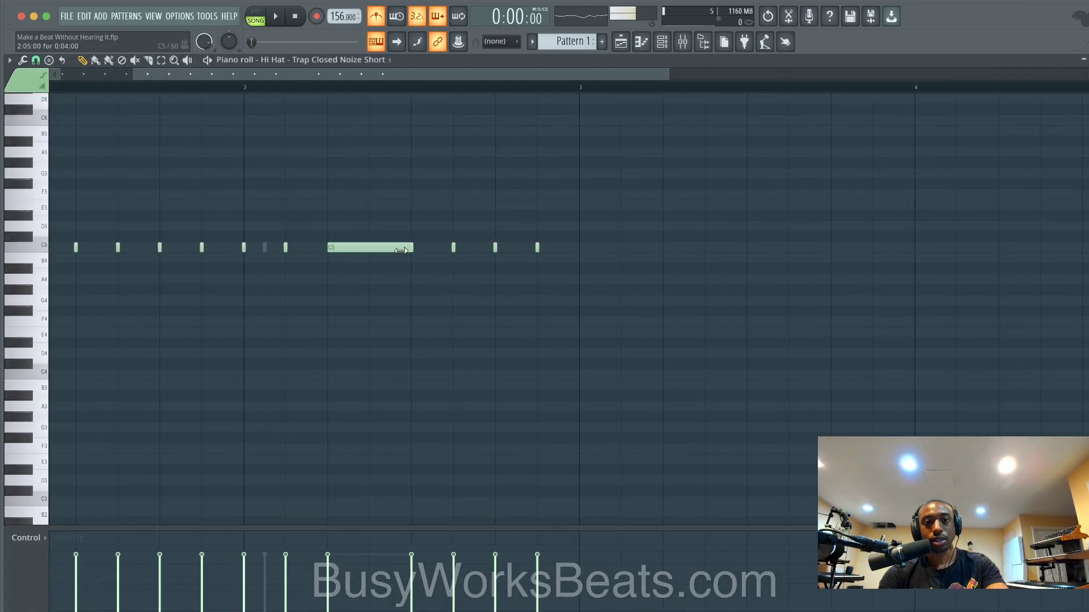
pyautogui.hotkey('alt', 'a')
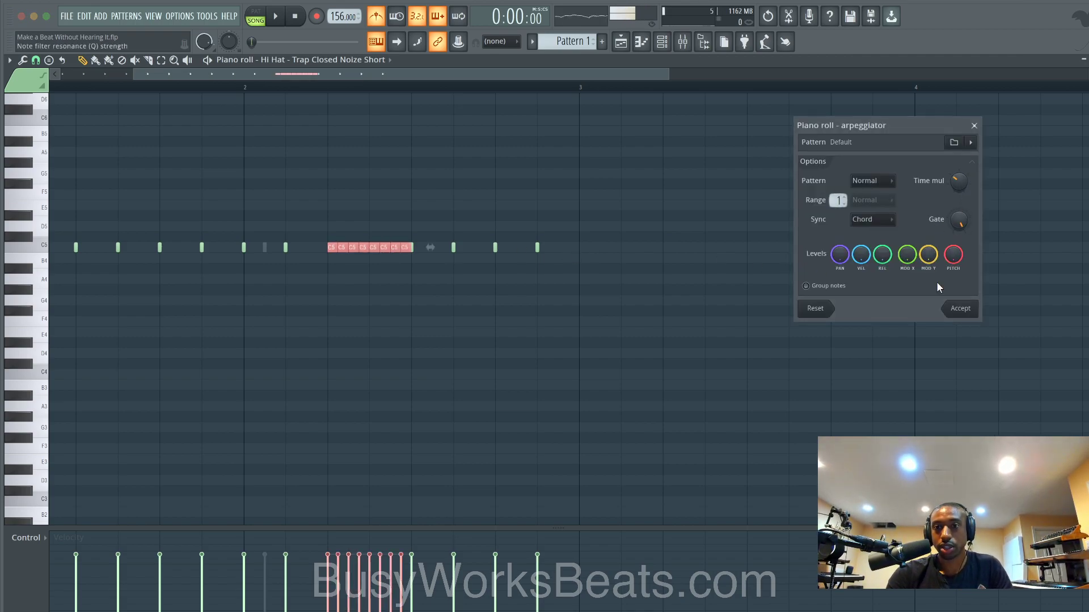
pyautogui.click(964, 308)
# Play the arrangement with the hi-hat roll and return from the piano roll to the channel rack.
pyautogui.press('space')
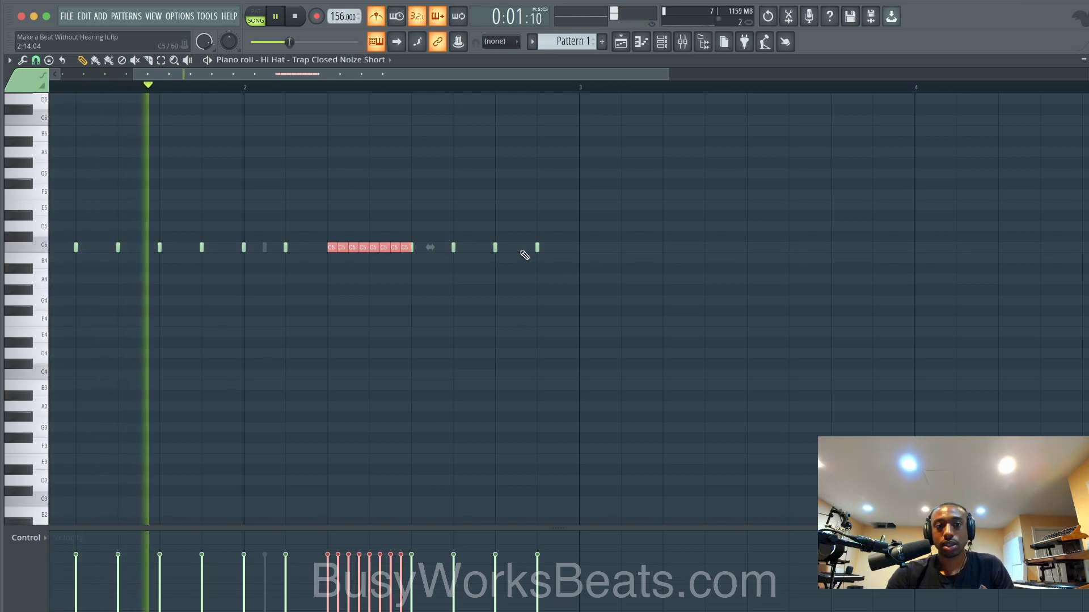
pyautogui.scroll(-1, 800, 236)
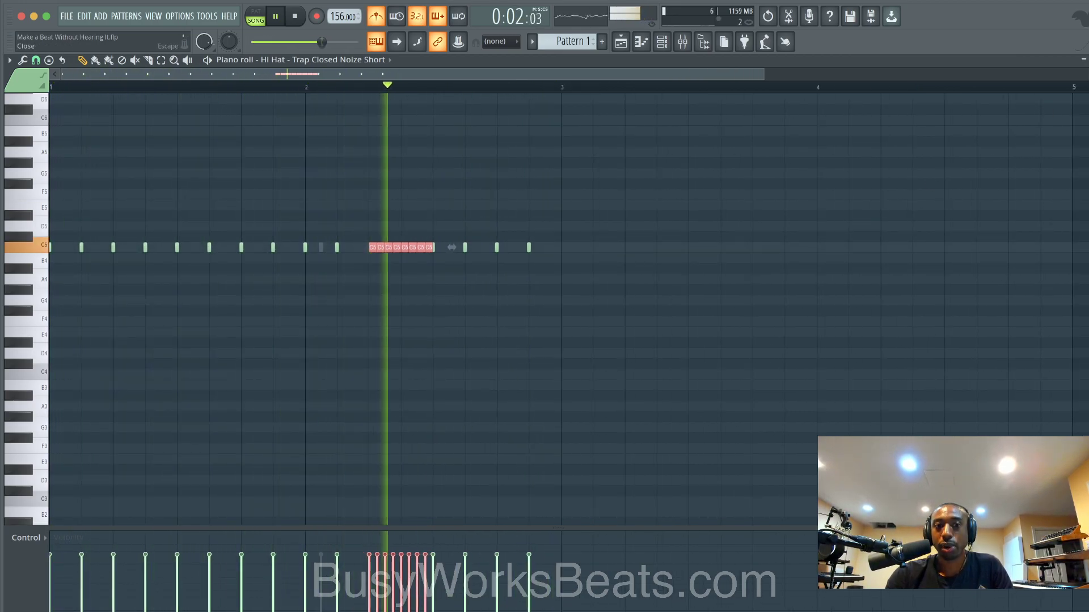
pyautogui.click(1083, 59)
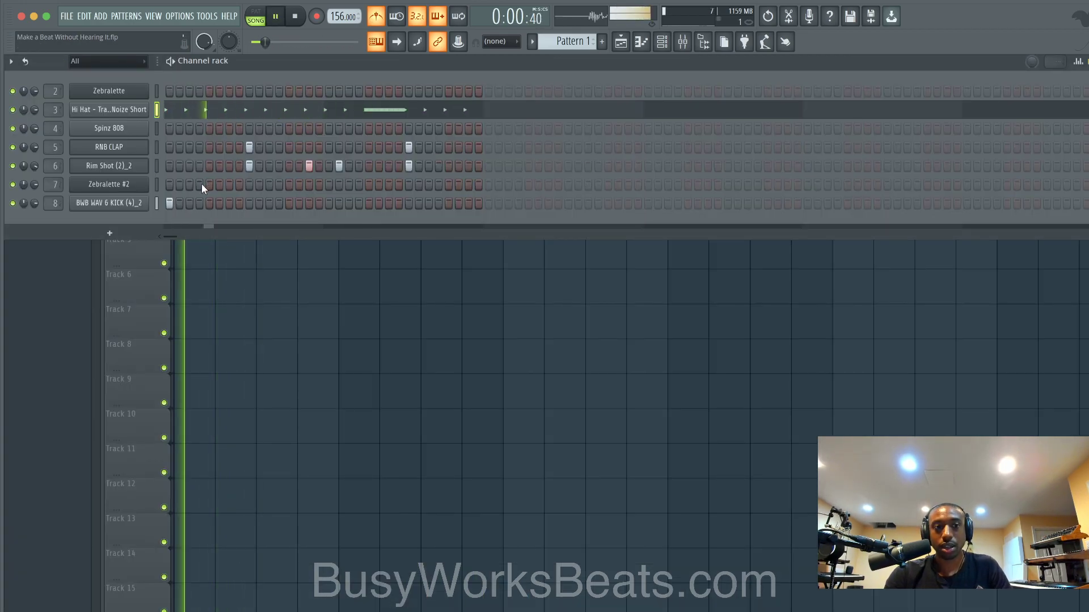
pyautogui.click(368, 203)
pyautogui.press('space')
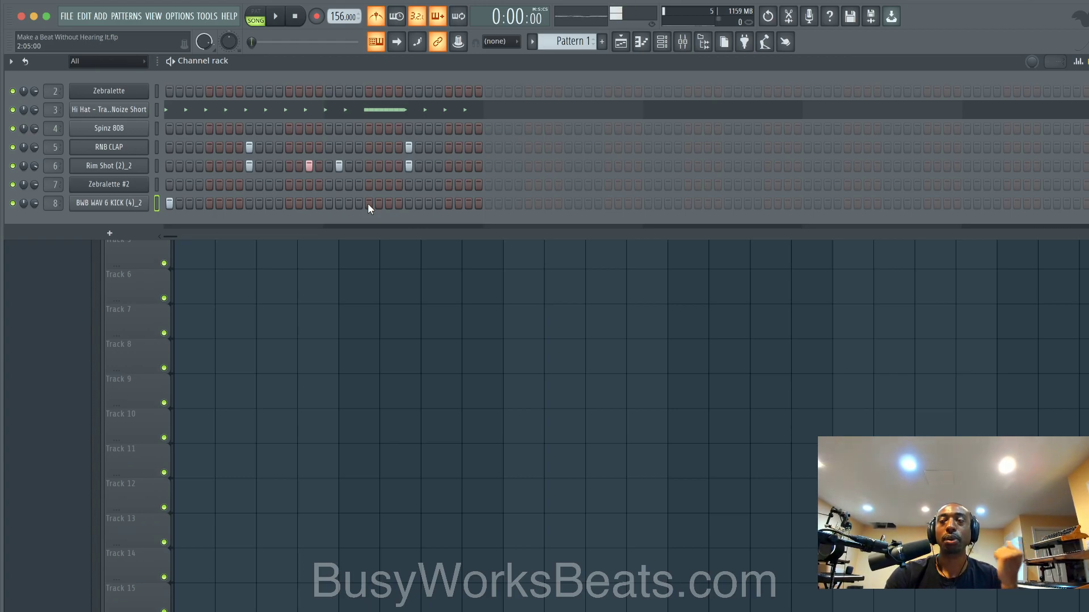
pyautogui.press('space')
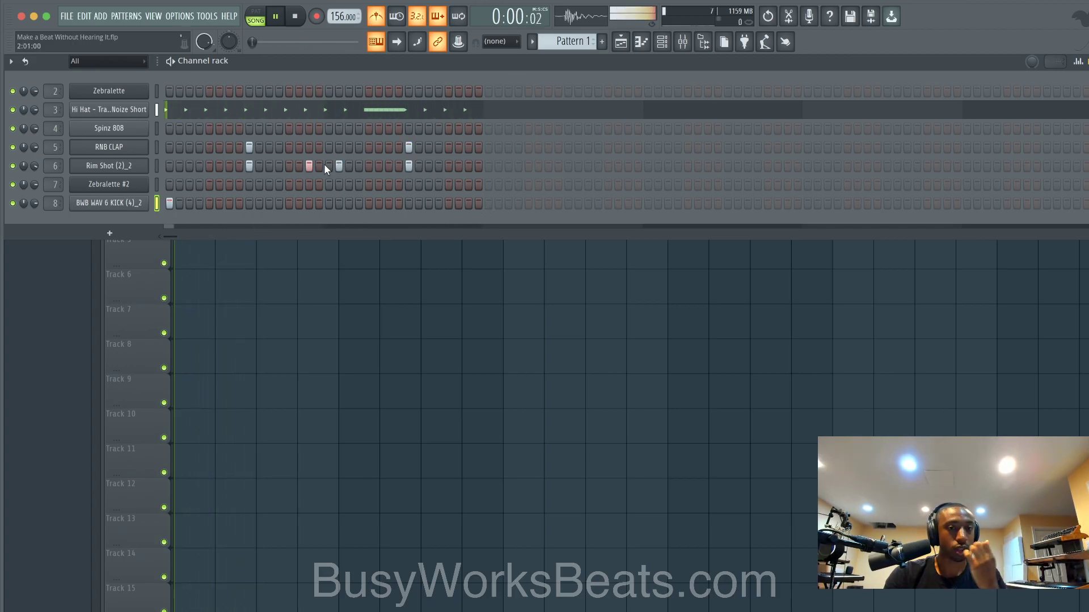
# Place a second Pattern 1 clip at bar 3 of playlist Track 1 and make it unique as Pattern 2.
pyautogui.click(356, 266)
pyautogui.click(278, 119)
pyautogui.press('space')
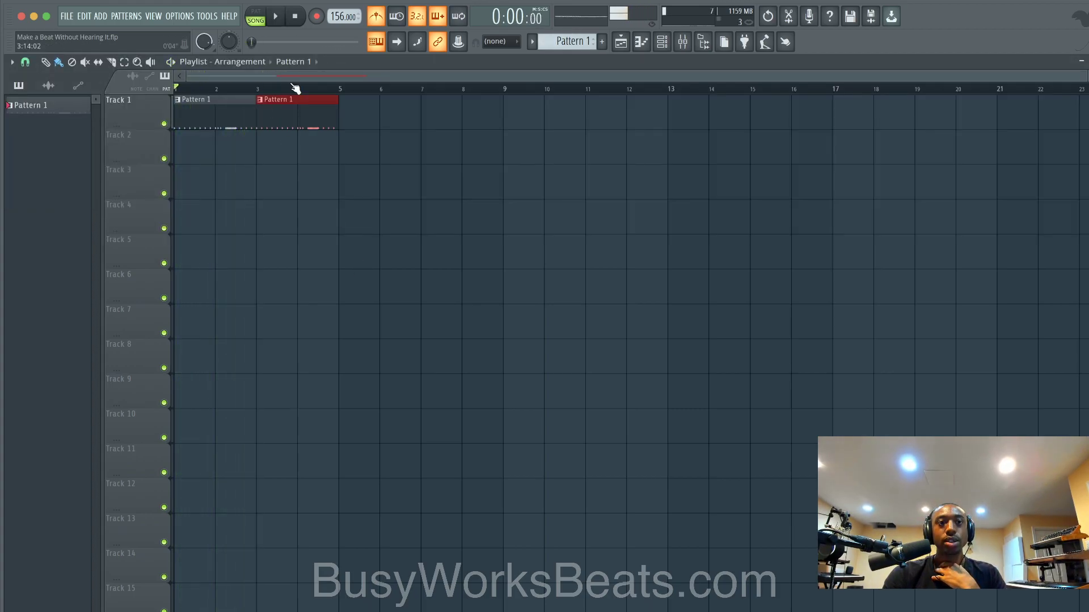
pyautogui.click(261, 99)
pyautogui.click(279, 182)
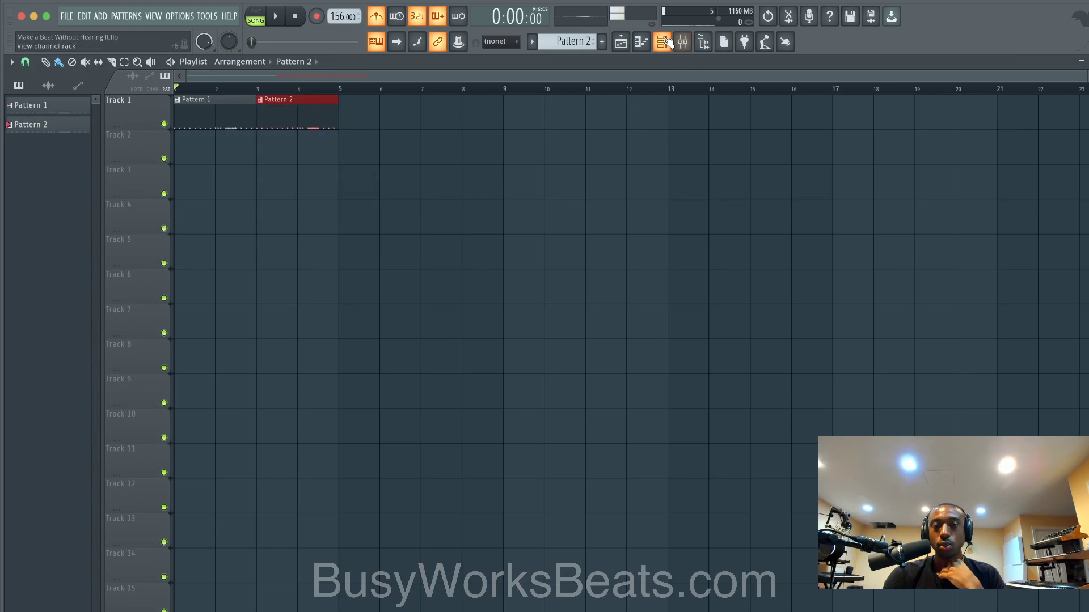
# Copy Pattern 2's hi-hat roll down to G4 at 1:09:00 and audition it in pattern mode.
pyautogui.click(661, 41)
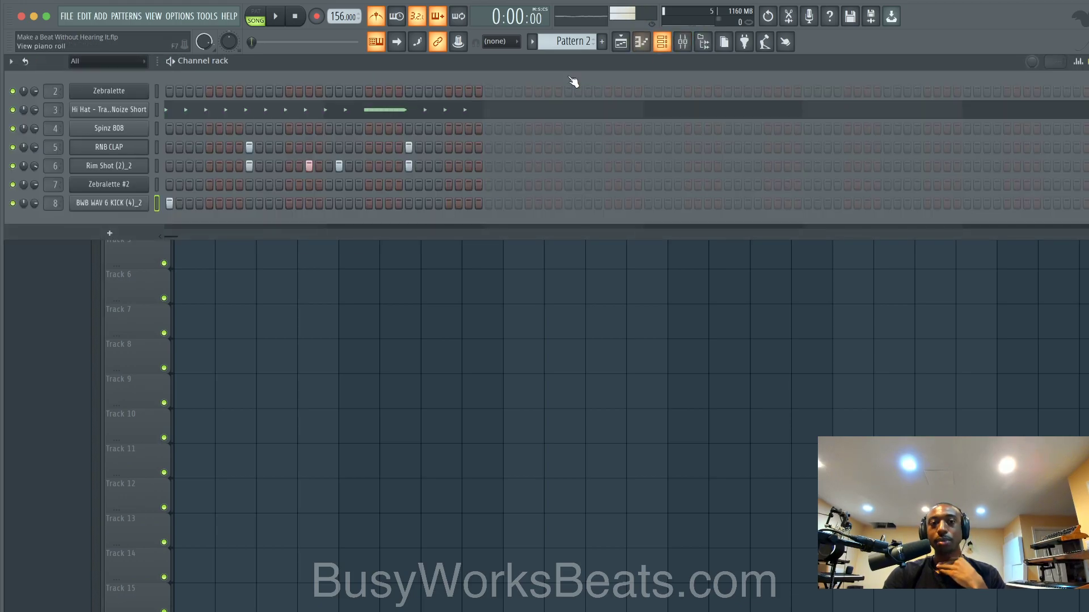
pyautogui.click(372, 109)
pyautogui.moveTo(368, 222); pyautogui.dragTo(223, 300)
pyautogui.scroll(-2, 216, 299)
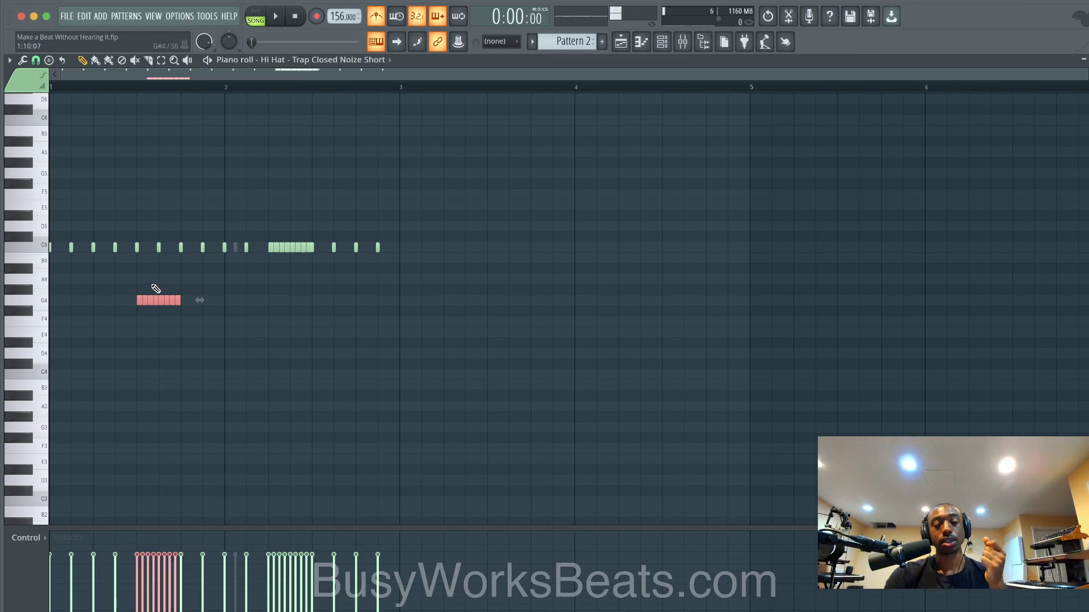
pyautogui.click(262, 14)
pyautogui.press('space')
pyautogui.press('space')
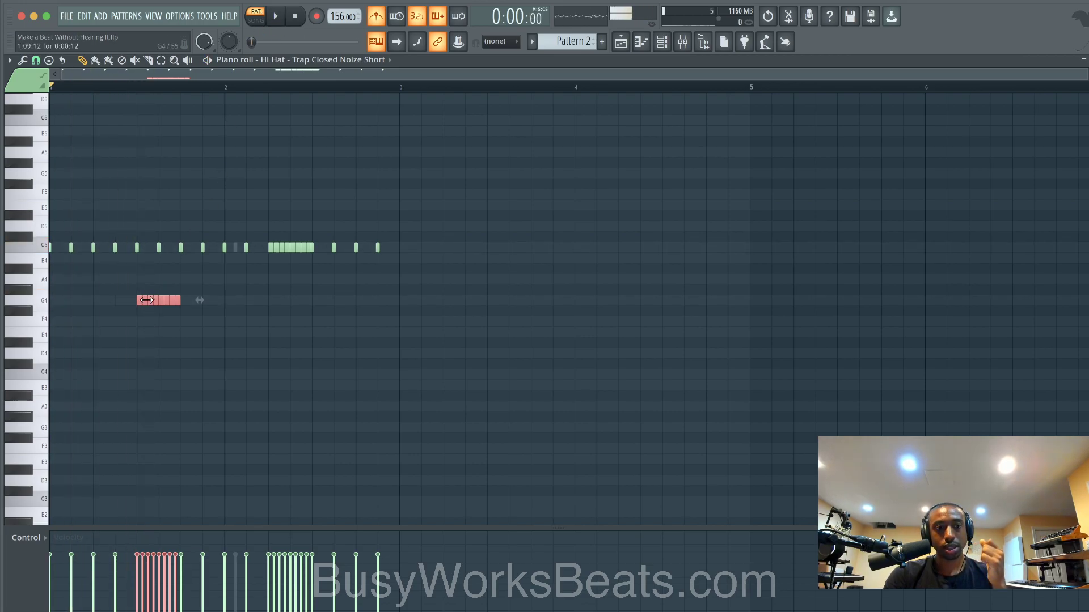
# Move the G4 hi-hat roll to 1:05:00, lower the velocity of its notes and close the piano roll.
pyautogui.moveTo(145, 300); pyautogui.dragTo(106, 299)
pyautogui.press('space')
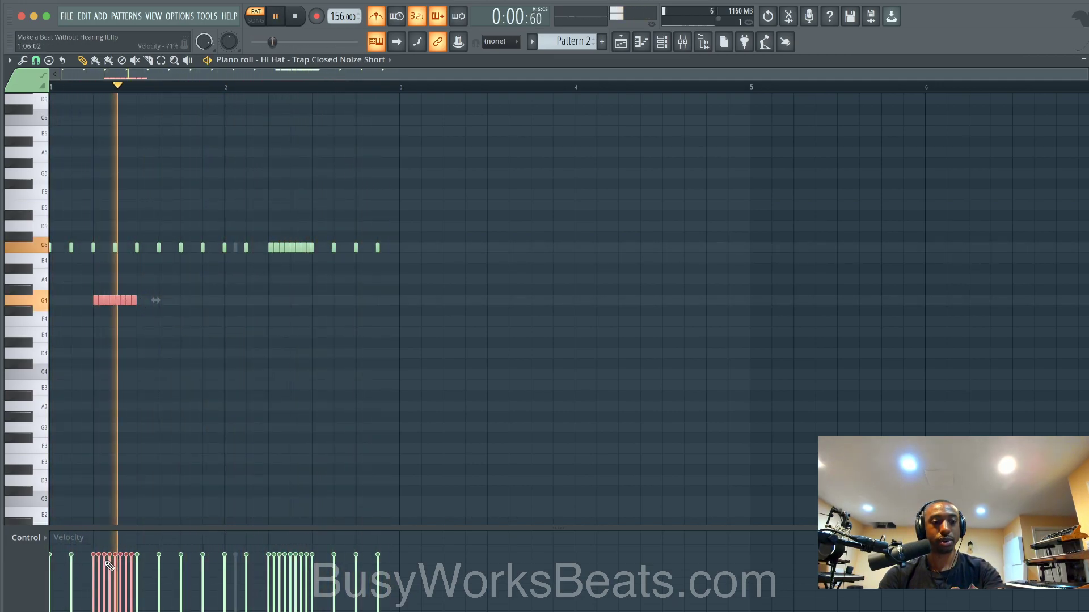
pyautogui.moveTo(109, 565); pyautogui.dragTo(95, 593)
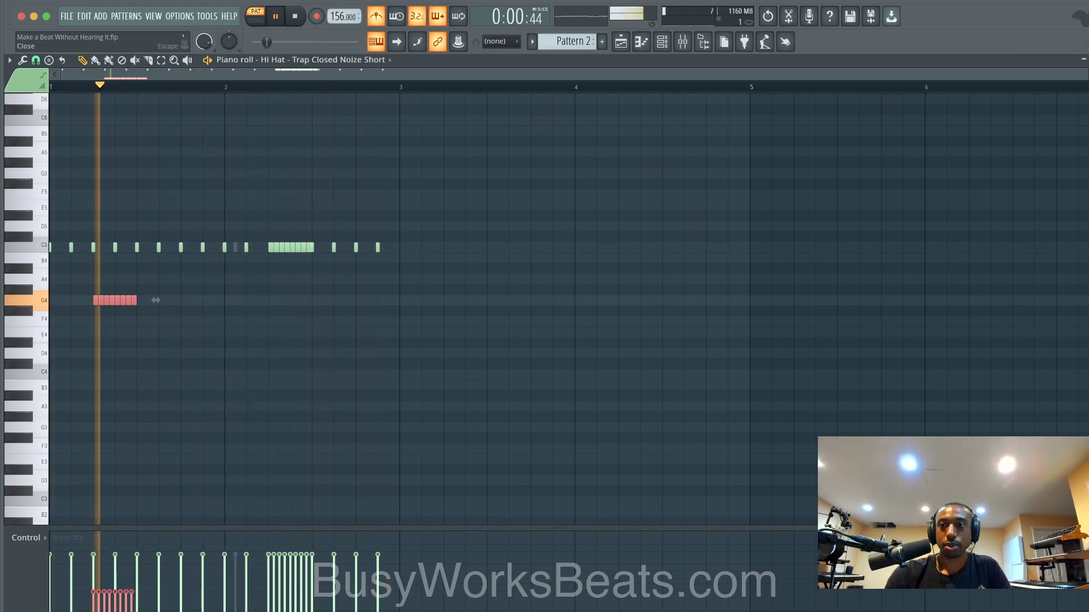
pyautogui.click(1088, 60)
# Play the arrangement in song mode with both patterns and review Pattern 2 in the channel rack.
pyautogui.rightClick(568, 305)
pyautogui.press('space')
pyautogui.press('space')
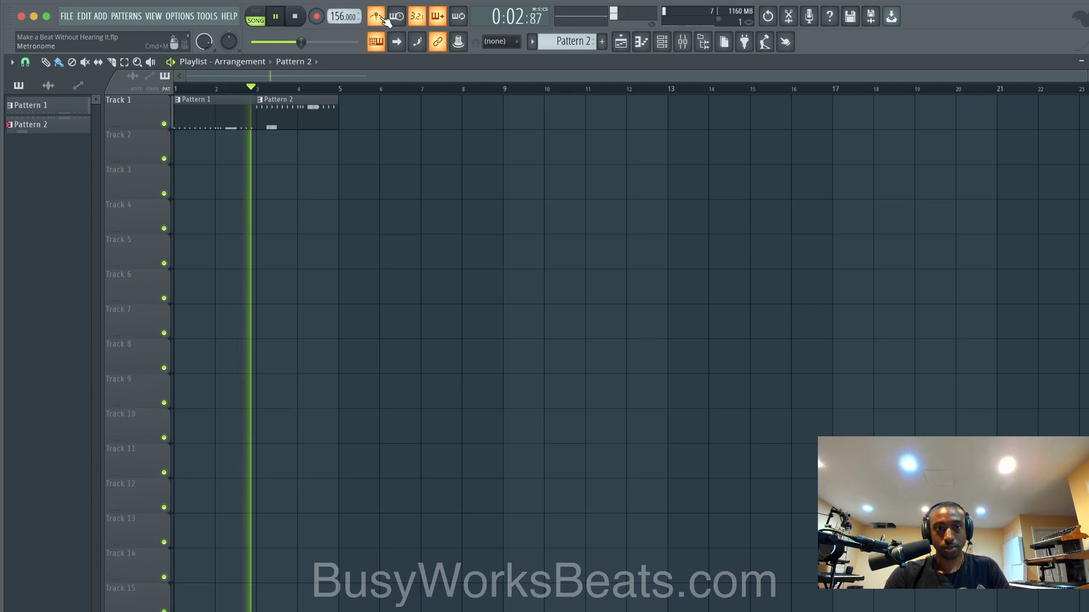
pyautogui.click(667, 45)
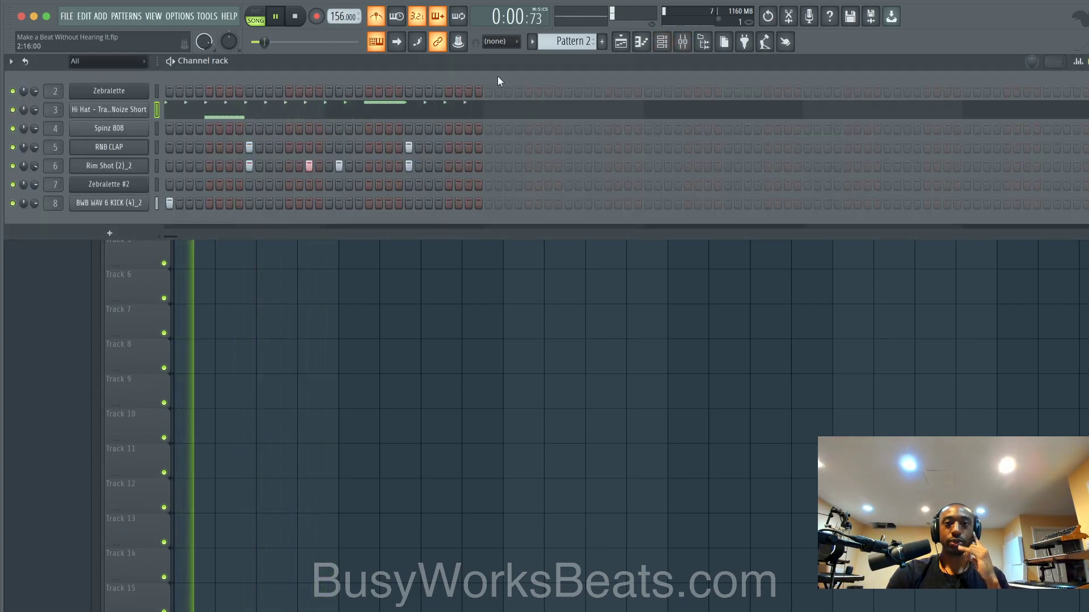
pyautogui.moveTo(587, 41); pyautogui.dragTo(587, 48)
pyautogui.press('space')
pyautogui.press('space')
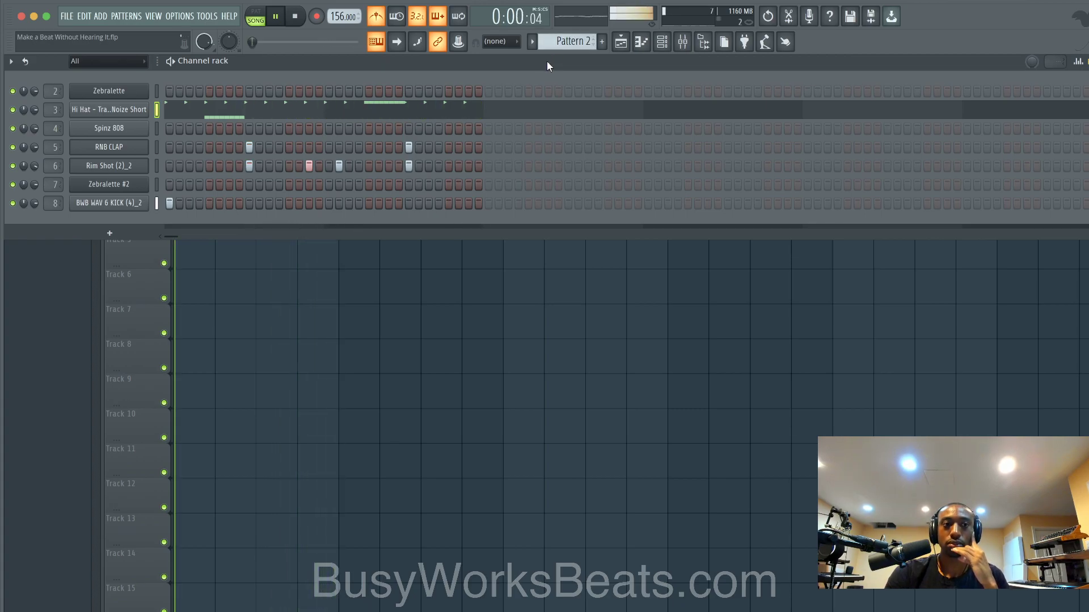
# Stop playback, switch to the empty Pattern 3 and place it as a two-bar clip at bar 1 of Track 2.
pyautogui.press('space')
pyautogui.scroll(-1, 584, 41)
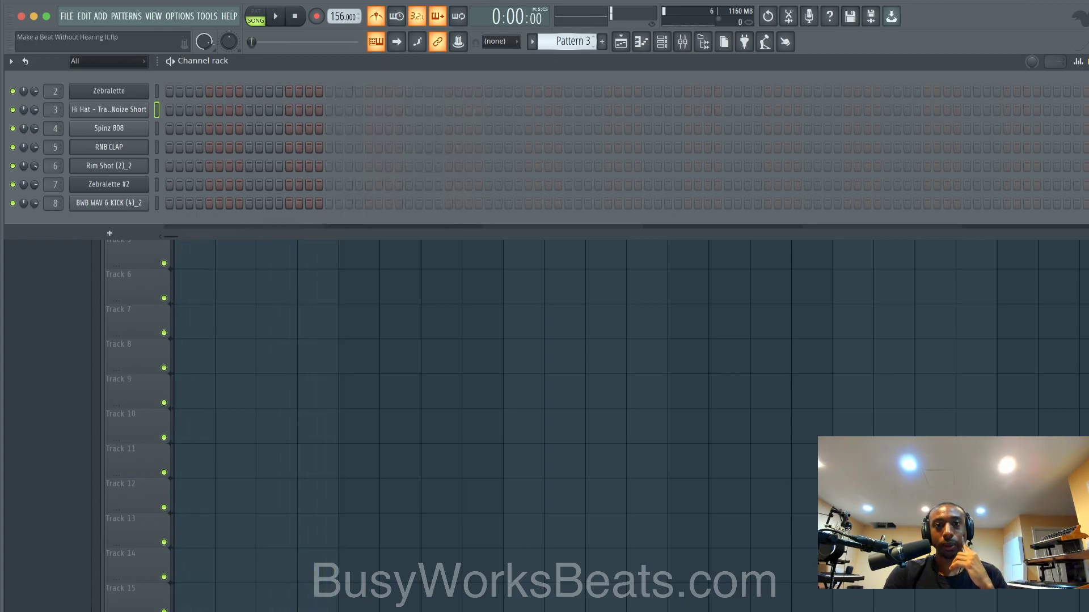
pyautogui.press('F6')
pyautogui.click(193, 158)
pyautogui.moveTo(213, 157); pyautogui.dragTo(251, 154)
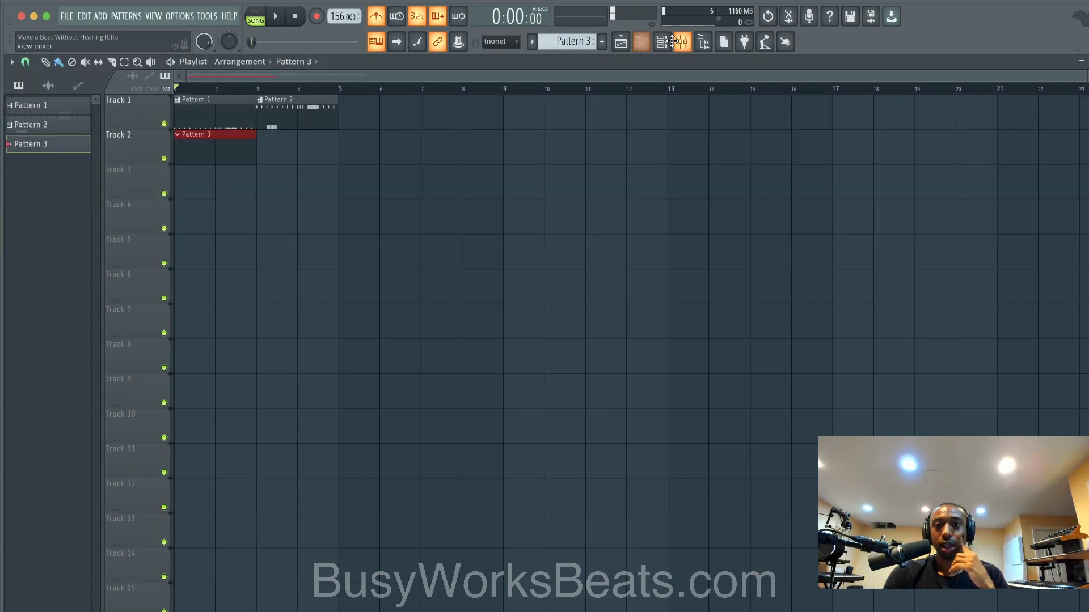
# Build a four-step chord of D4, E4 and A4 at the start of the Zebralette piano roll in Pattern 3.
pyautogui.click(624, 45)
pyautogui.rightClick(138, 93)
pyautogui.click(168, 93)
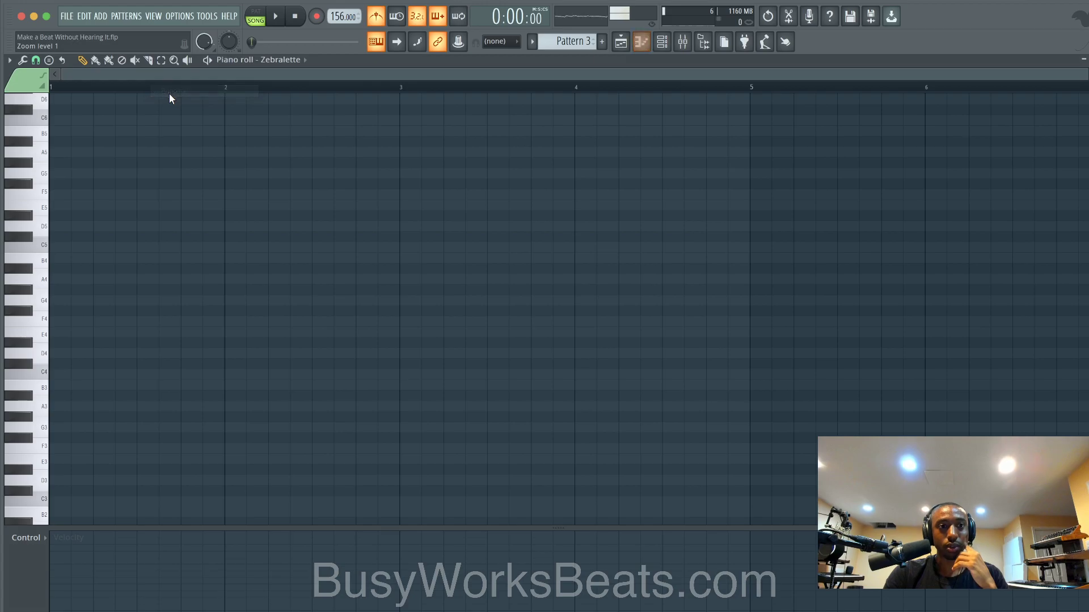
pyautogui.click(52, 354)
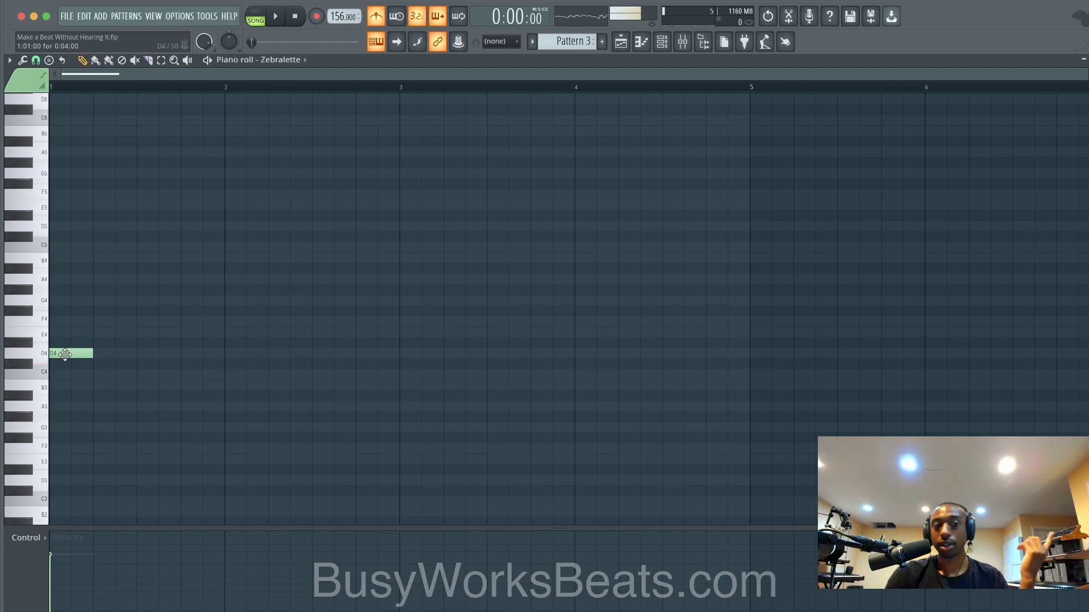
pyautogui.click(59, 321)
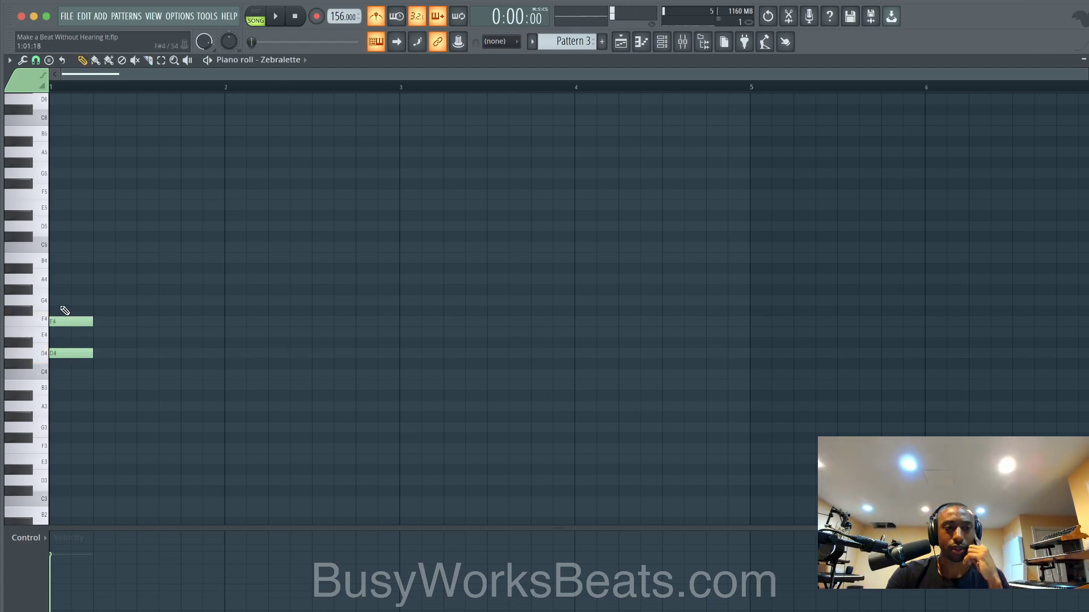
pyautogui.click(60, 280)
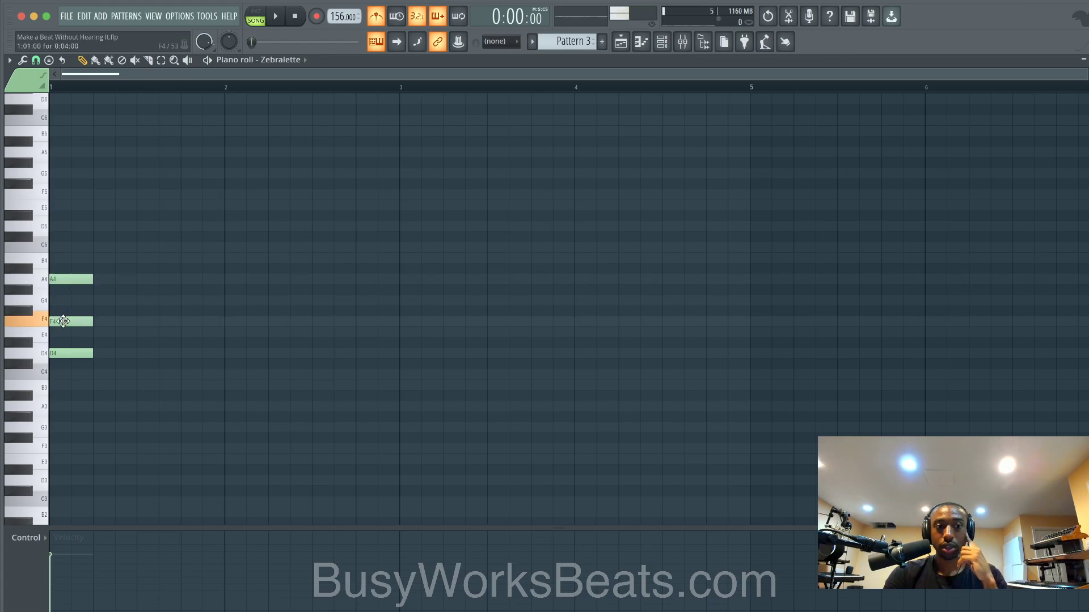
pyautogui.moveTo(63, 322); pyautogui.dragTo(63, 335)
# Repeat the D4, E4, A4 chord every four steps to fill bars 1 and 2.
pyautogui.hotkey('ctrl', 'a')
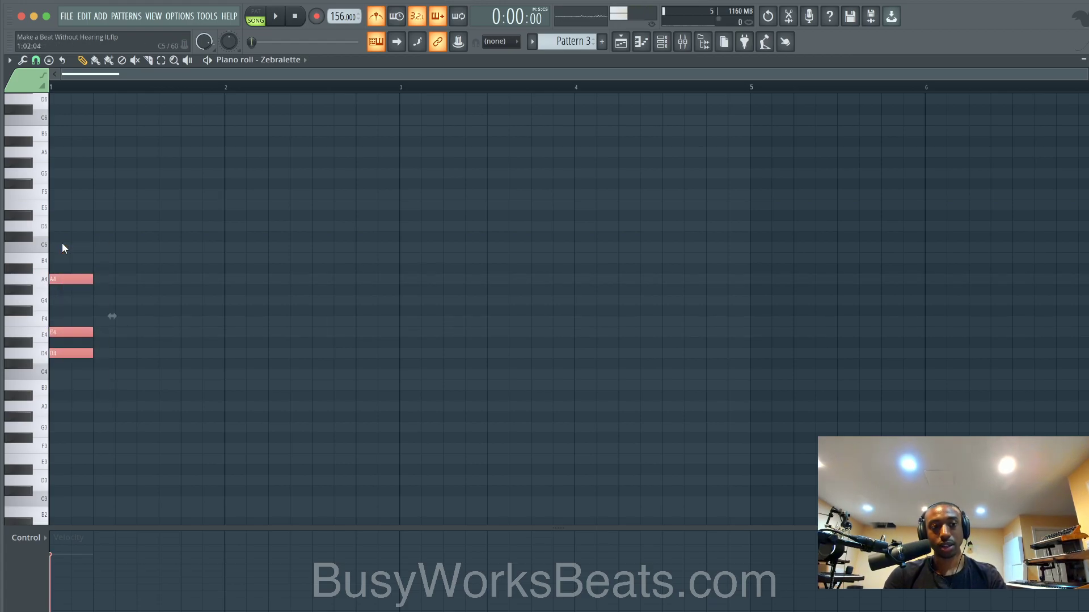
pyautogui.press('space')
pyautogui.press('space')
pyautogui.moveTo(73, 275); pyautogui.dragTo(166, 278)
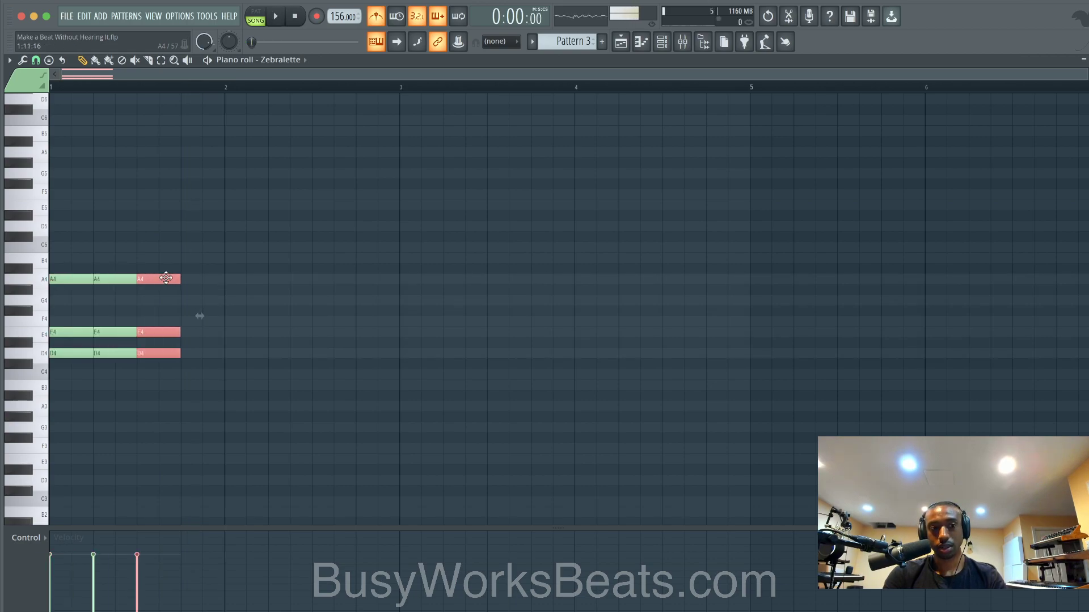
pyautogui.moveTo(186, 385); pyautogui.dragTo(210, 279)
pyautogui.press('space')
pyautogui.press('space')
pyautogui.moveTo(230, 378); pyautogui.dragTo(231, 287)
# Raise the E4 notes in bar 2 to F4 and play the chords briefly.
pyautogui.moveTo(235, 329)
pyautogui.mouseDown()
pyautogui.moveTo(260, 340)
pyautogui.moveTo(355, 331)
pyautogui.moveTo(352, 341)
pyautogui.moveTo(253, 340)
pyautogui.moveTo(247, 330)
pyautogui.mouseUp()
pyautogui.hotkey('shift', 'Up')
pyautogui.press('space')
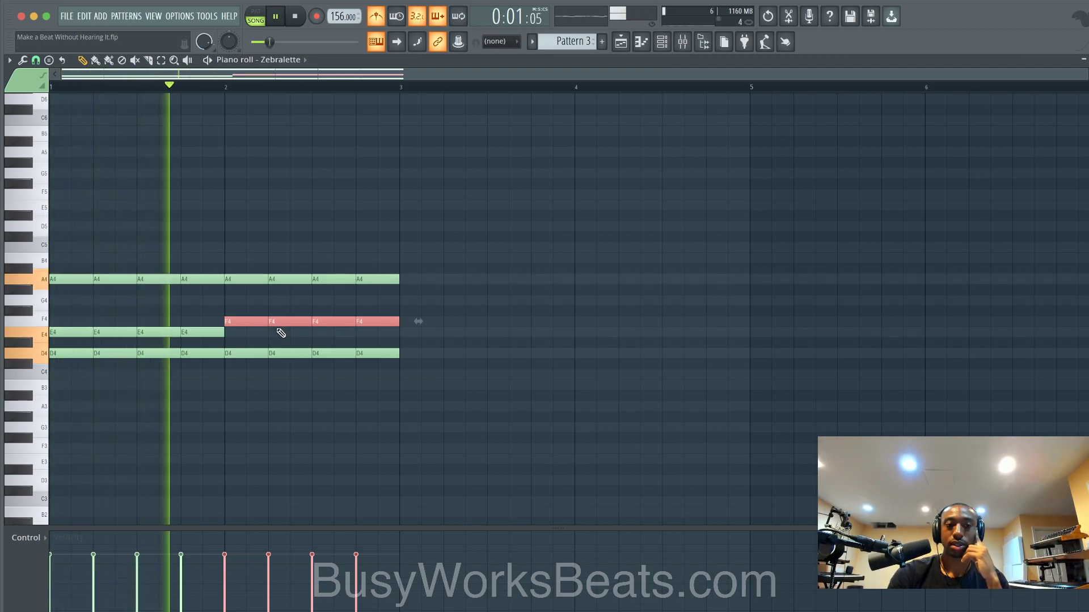
pyautogui.press('space')
# Duplicate the two-bar chord progression into bars 3 and 4 and extend the Pattern 3 clip on Track 2 to four bars.
pyautogui.moveTo(412, 379); pyautogui.dragTo(399, 280)
pyautogui.press('space')
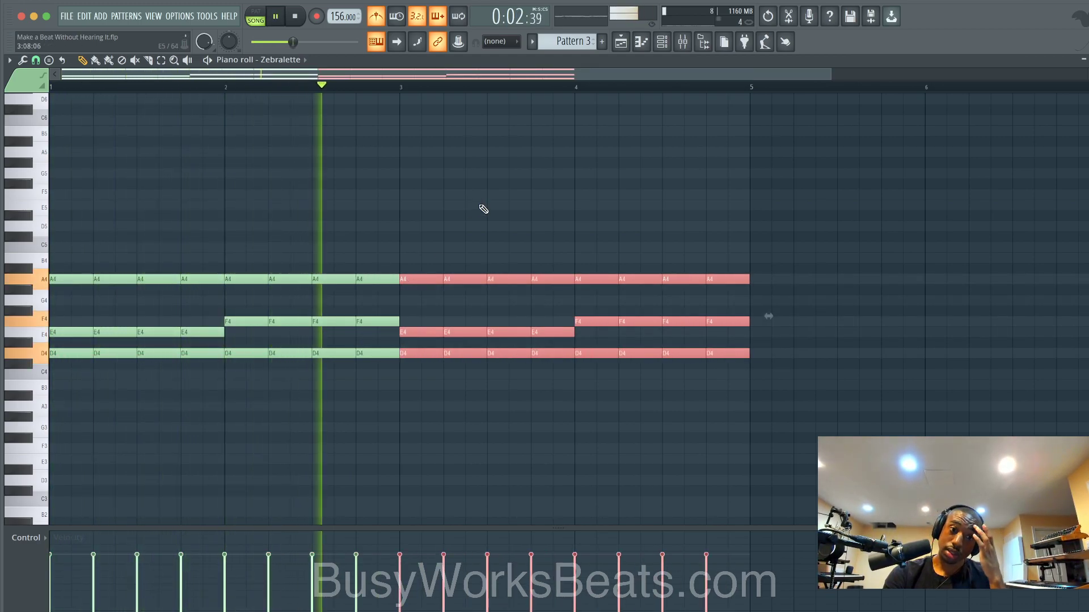
pyautogui.press('F5')
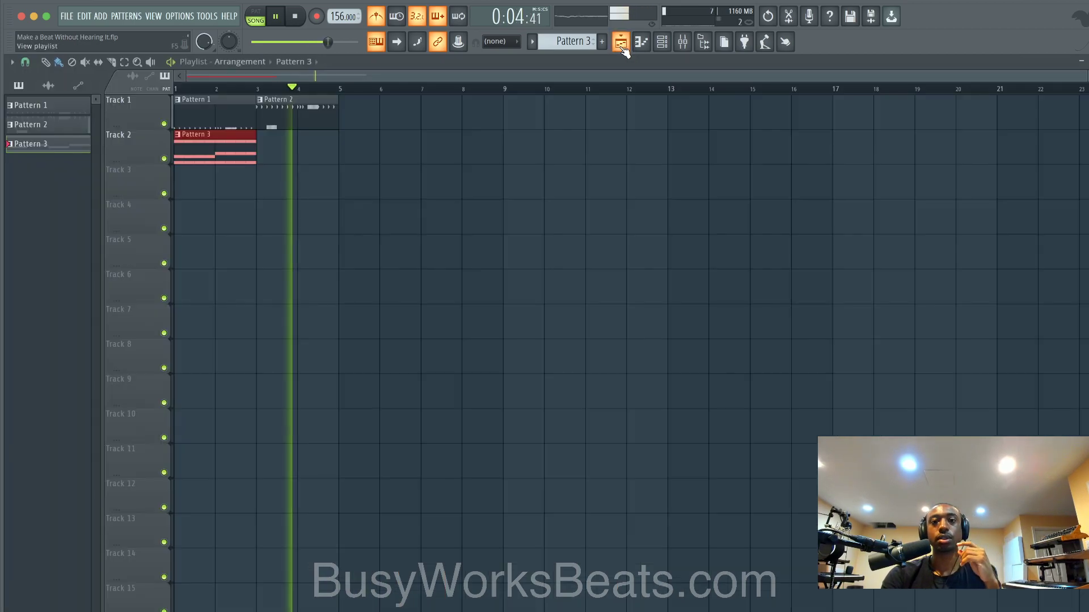
pyautogui.moveTo(254, 155); pyautogui.dragTo(338, 156)
pyautogui.press('F6')
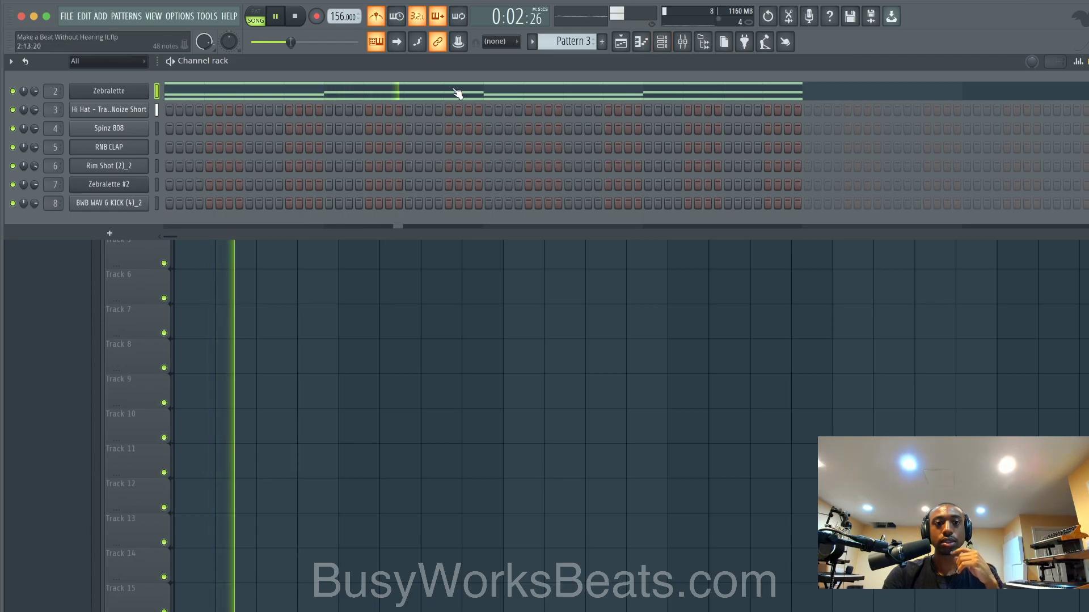
# Raise the last F4 note of bar 4 in the Pattern 3 Zebralette piano roll to G4 and play the progression.
pyautogui.click(457, 93)
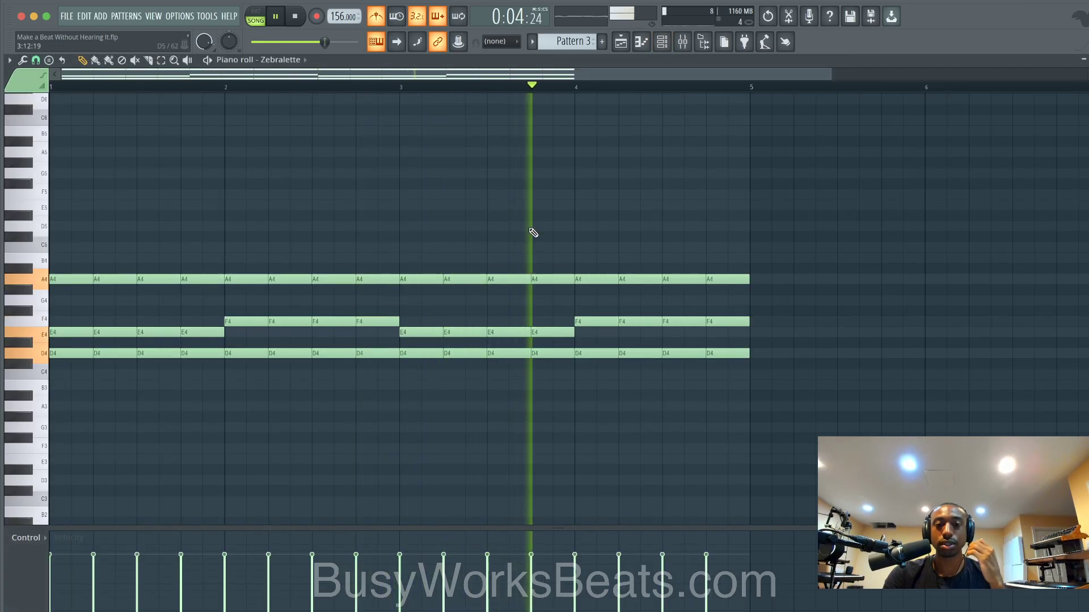
pyautogui.press('space')
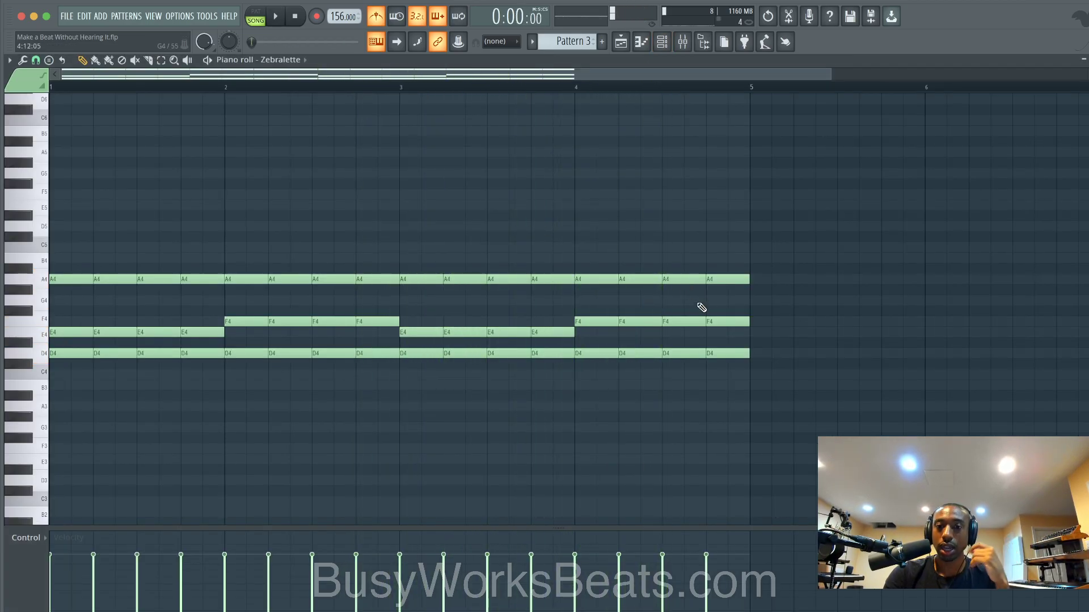
pyautogui.moveTo(716, 322); pyautogui.dragTo(733, 299)
pyautogui.press('space')
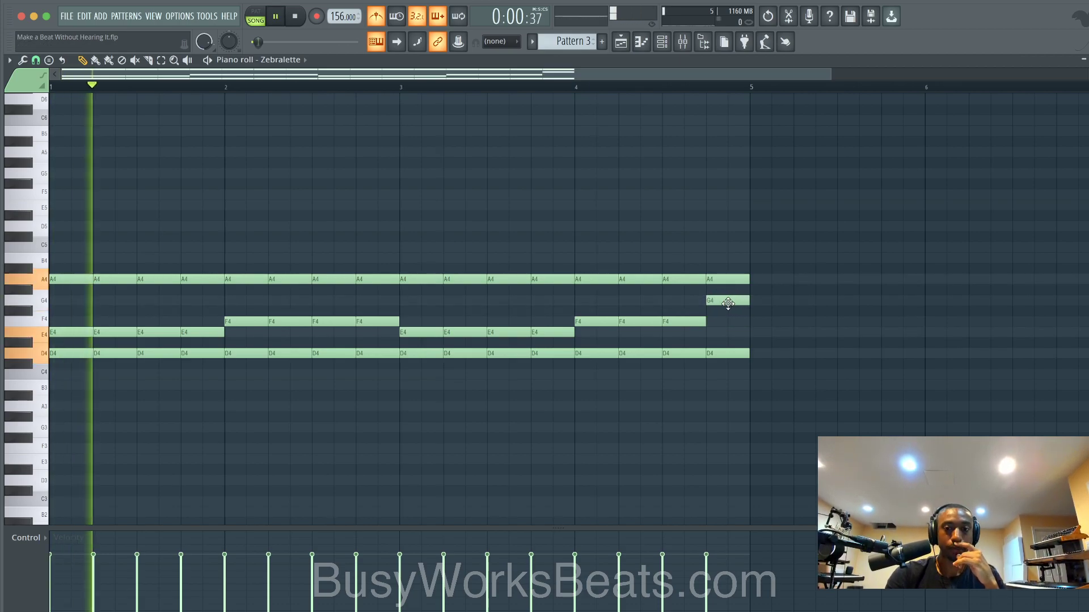
pyautogui.press('space')
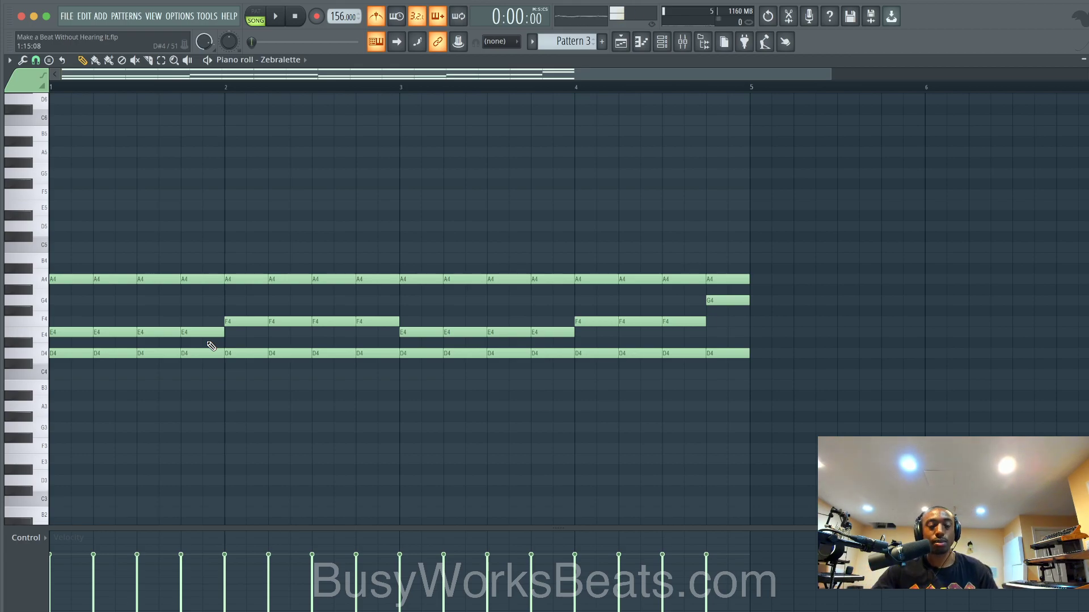
# Examine the chords at the end of bar 1, the start of bar 2 and the end of bar 4, and play the progression.
pyautogui.moveTo(269, 265)
pyautogui.mouseDown()
pyautogui.moveTo(260, 381)
pyautogui.moveTo(258, 272)
pyautogui.mouseUp()
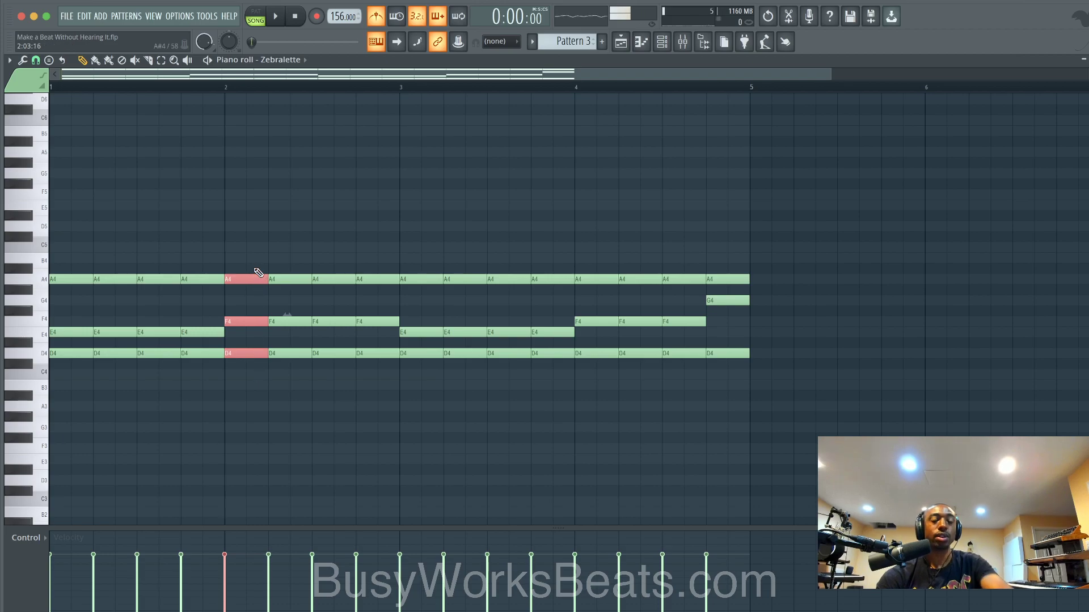
pyautogui.click(268, 245)
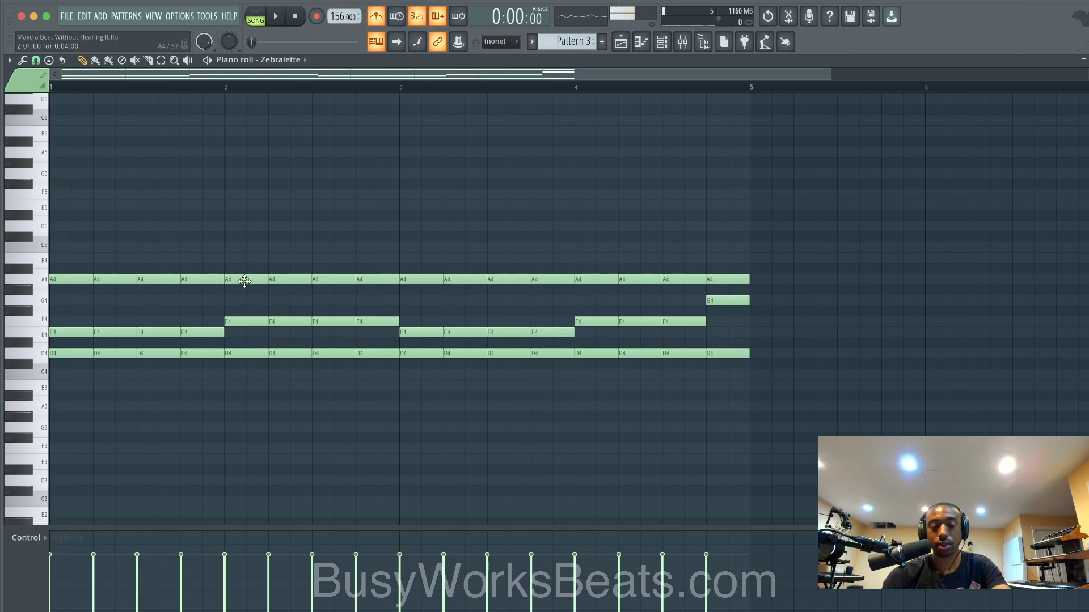
pyautogui.moveTo(244, 282); pyautogui.dragTo(245, 381)
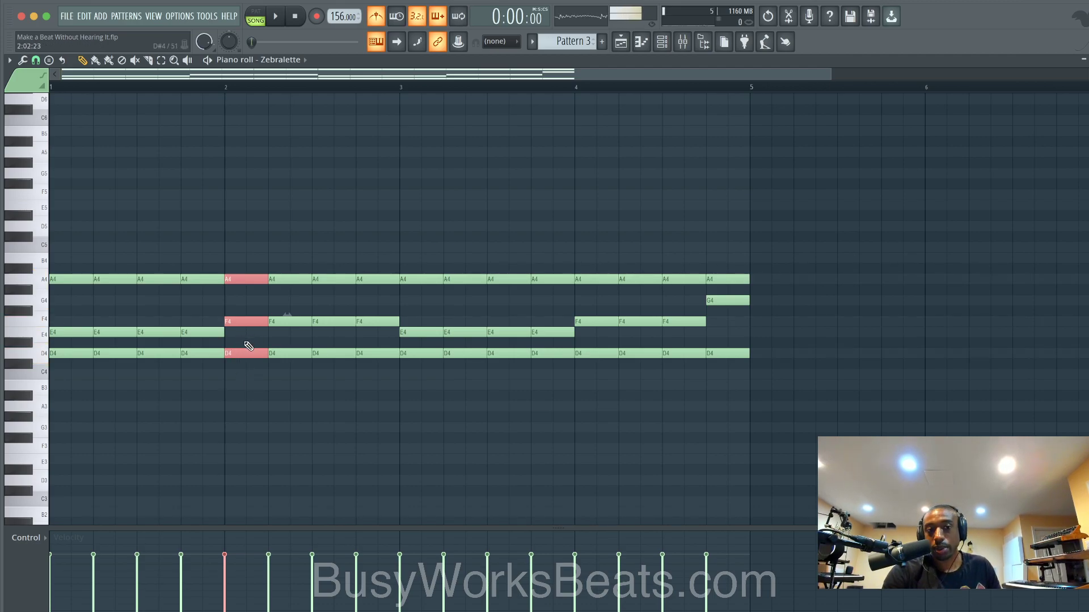
pyautogui.rightClick(252, 373)
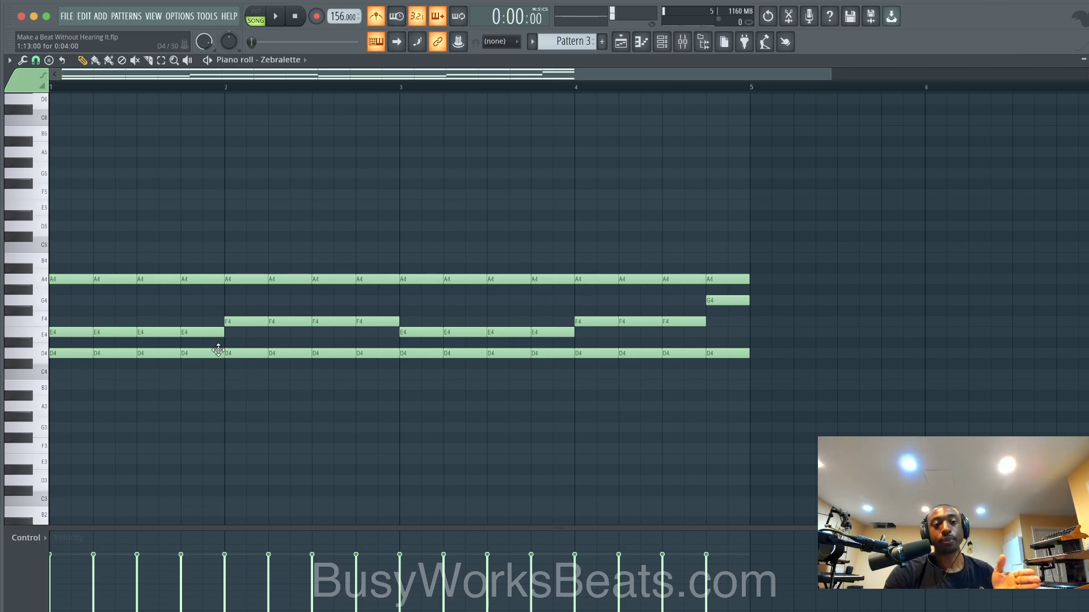
pyautogui.keyDown('ctrl'); pyautogui.moveTo(217, 350); pyautogui.dragTo(189, 255); pyautogui.keyUp('ctrl')
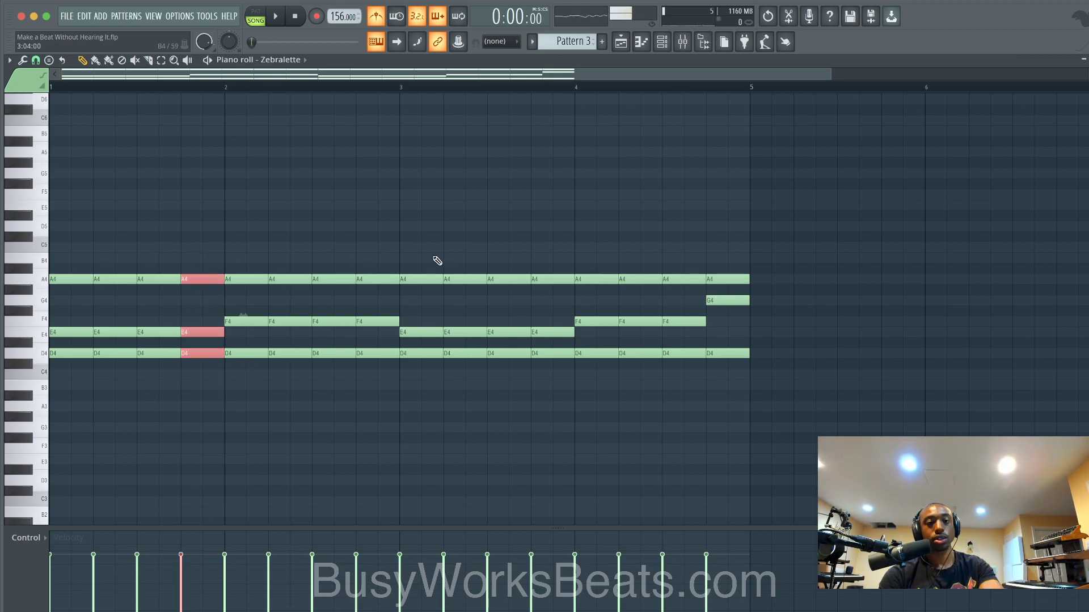
pyautogui.rightClick(571, 249)
pyautogui.keyDown('ctrl'); pyautogui.moveTo(733, 249); pyautogui.dragTo(728, 400); pyautogui.keyUp('ctrl')
pyautogui.rightClick(728, 402)
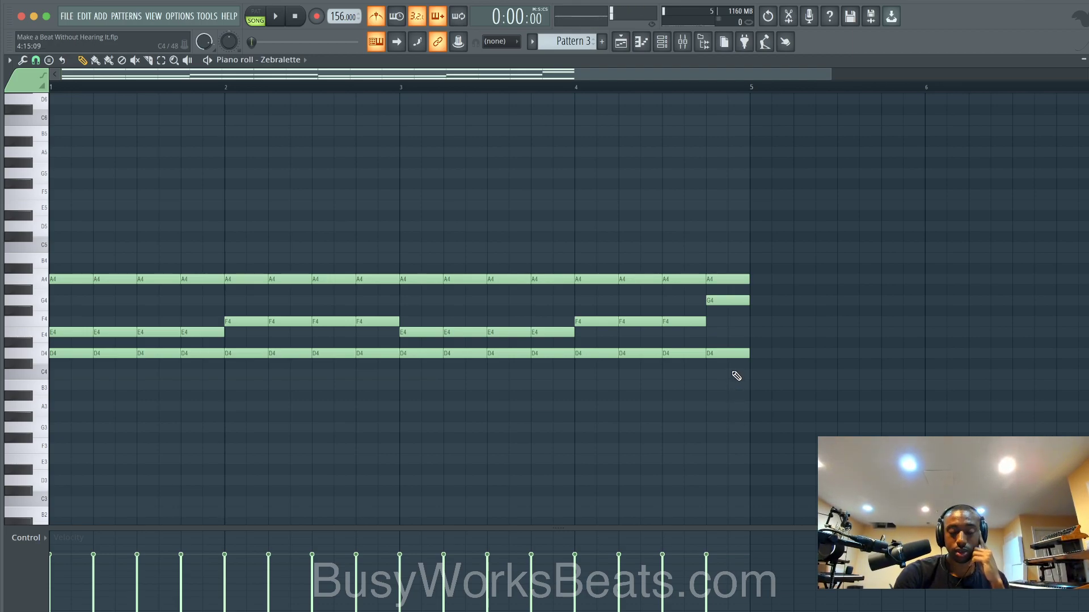
pyautogui.press('space')
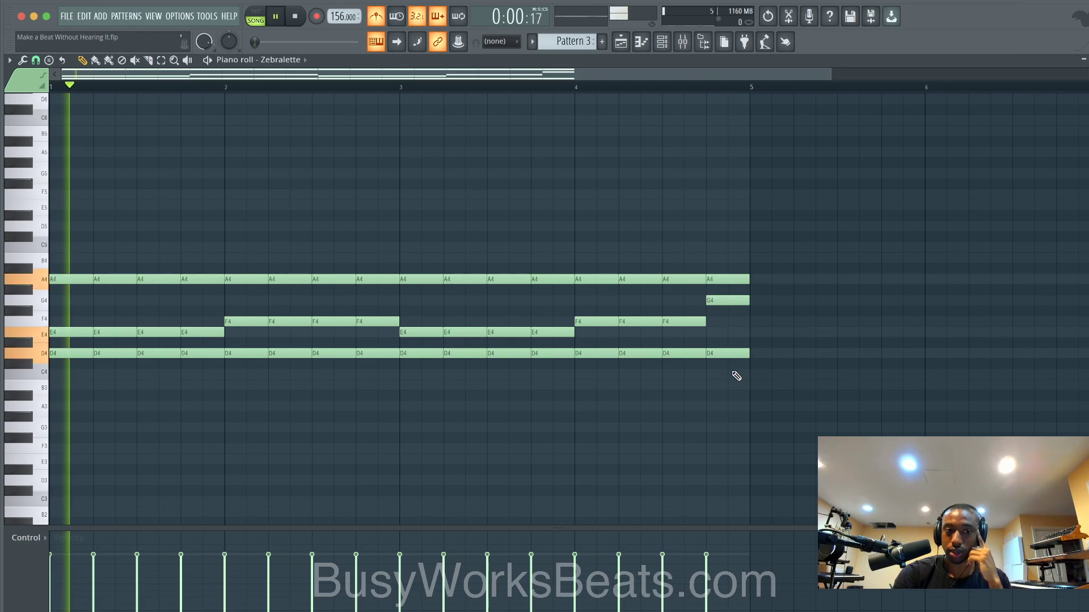
# Copy the Zebralette chord progression from Pattern 3 into the Zebralette #2 channel of Pattern 4.
pyautogui.press('Escape')
pyautogui.press('space')
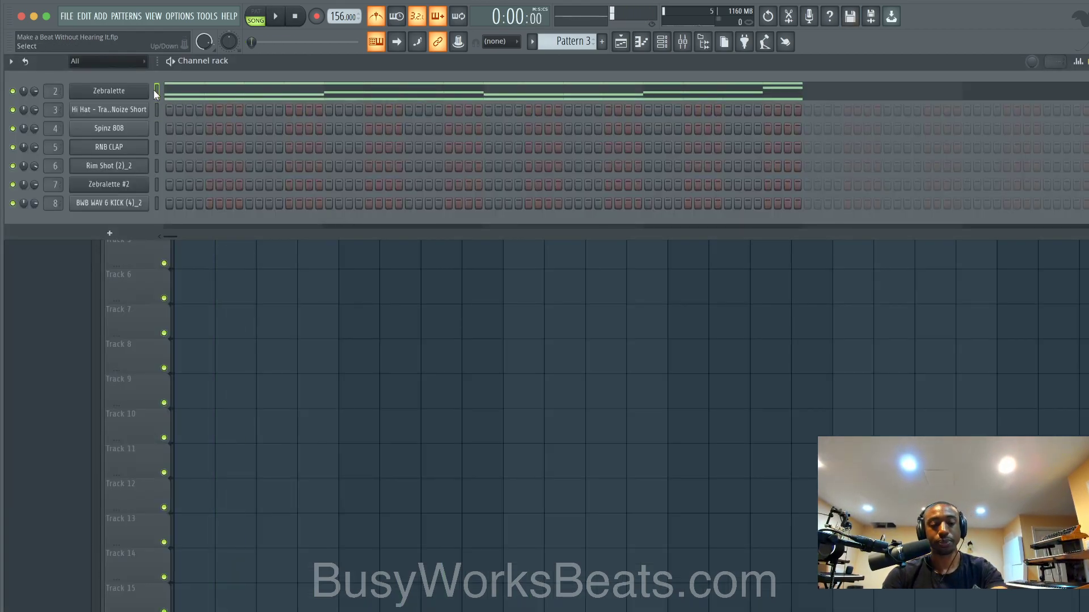
pyautogui.scroll(-1, 565, 42)
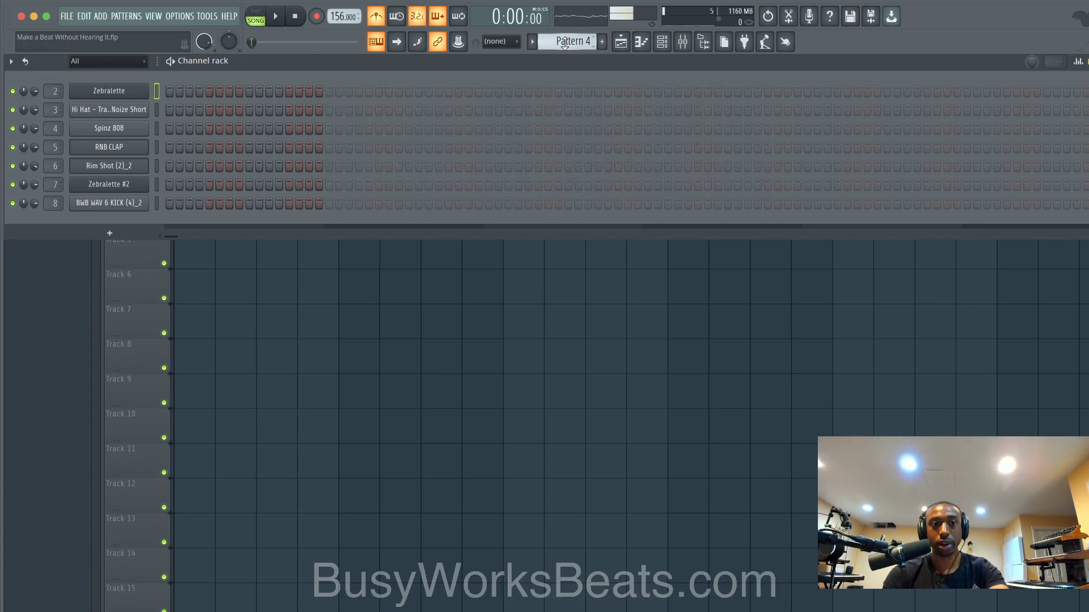
pyautogui.press('super+v')
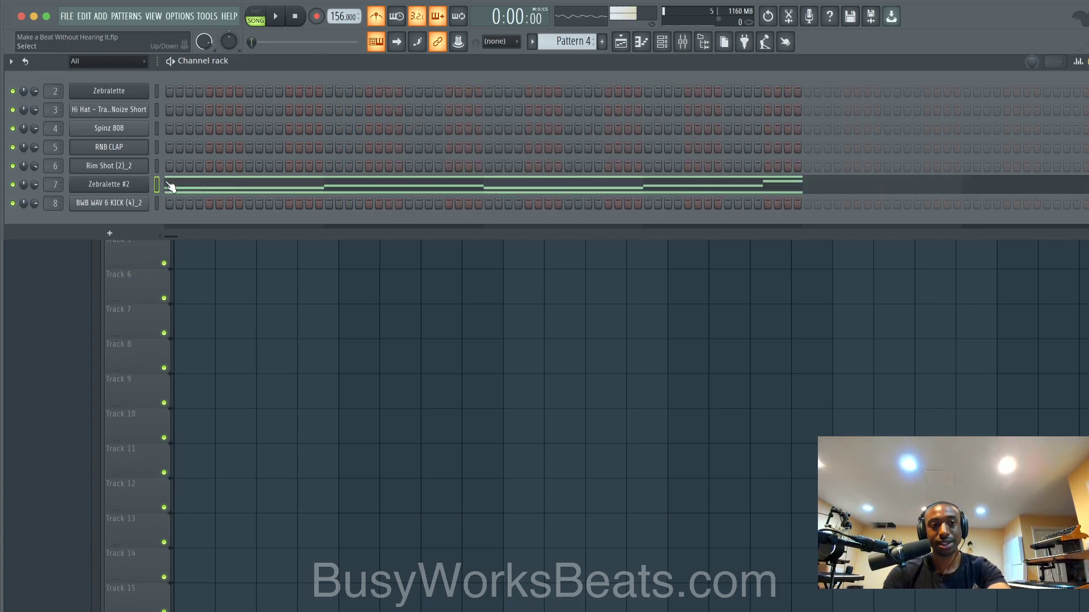
# Delete all D4 and A4 notes from Zebralette #2 in Pattern 4, keeping only the middle notes of the chords.
pyautogui.click(184, 193)
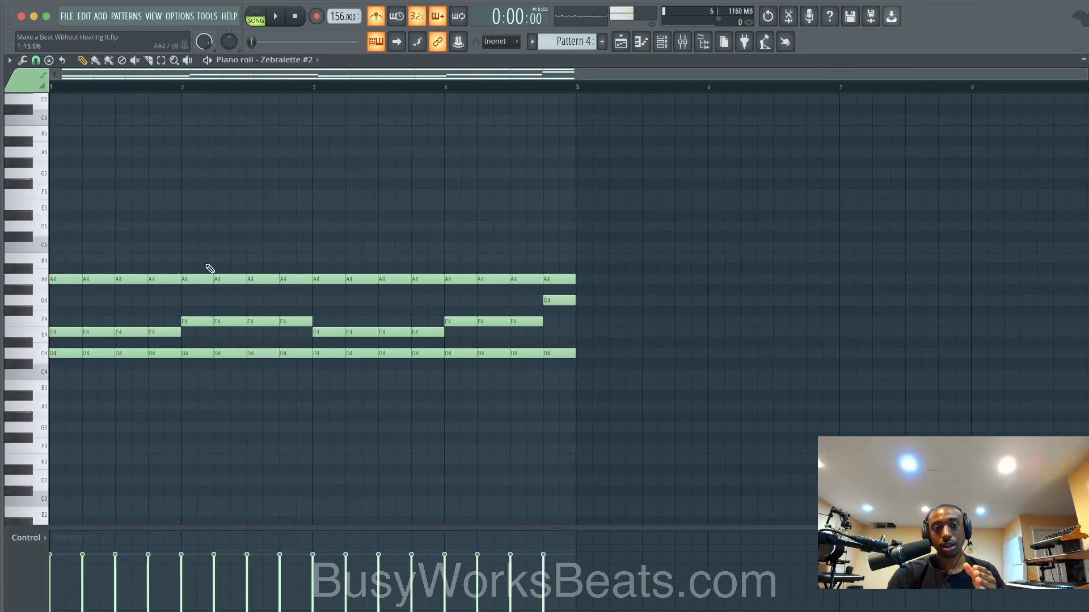
pyautogui.moveTo(581, 353); pyautogui.dragTo(64, 359)
pyautogui.keyDown('ctrl'); pyautogui.keyDown('shift'); pyautogui.click(548, 279); pyautogui.keyUp('shift'); pyautogui.keyUp('ctrl')
pyautogui.moveTo(549, 279); pyautogui.dragTo(53, 281)
pyautogui.press('Delete')
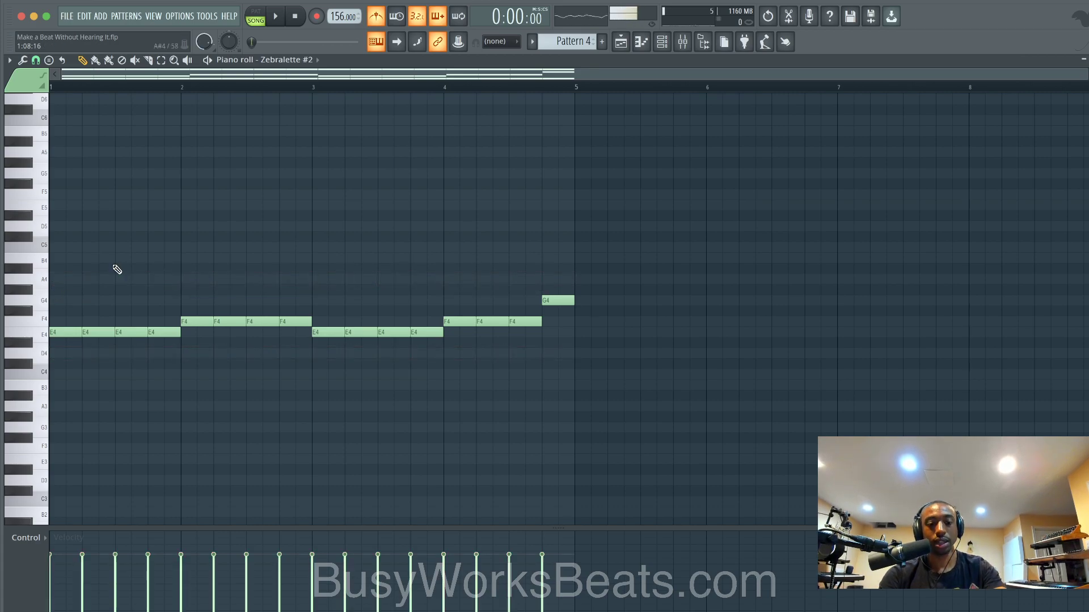
# Transpose the remaining Zebralette #2 notes up two octaves.
pyautogui.hotkey('ctrl', 'Up')
pyautogui.hotkey('ctrl', 'Up')
pyautogui.scroll(6, 621, 190)
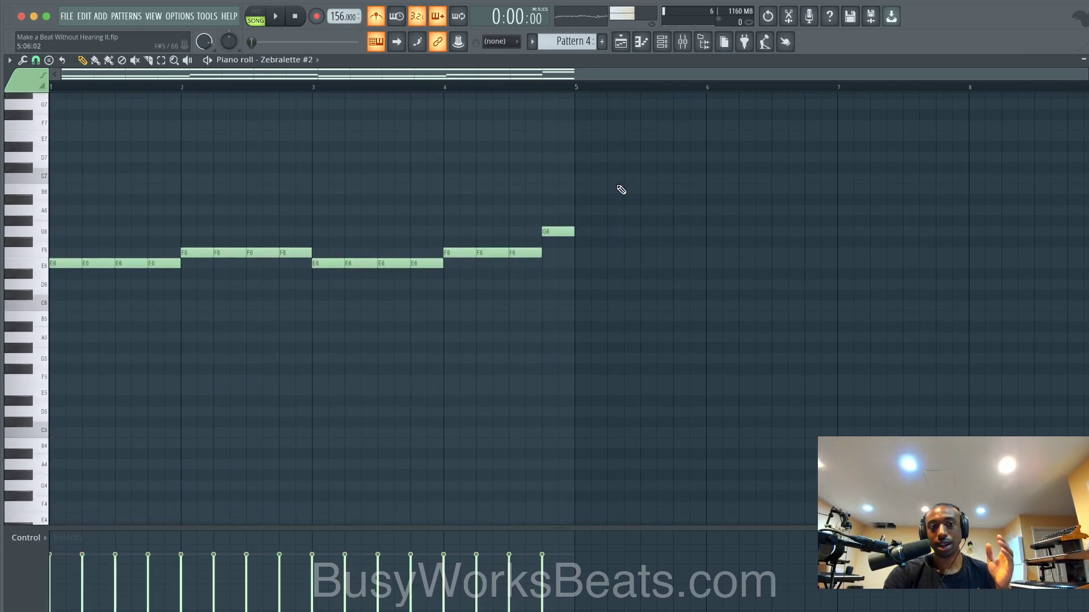
# Raise the last note of each of the four bars in Zebralette #2 by five semitones, to A6, A#6, A6 and C7.
pyautogui.click(162, 265)
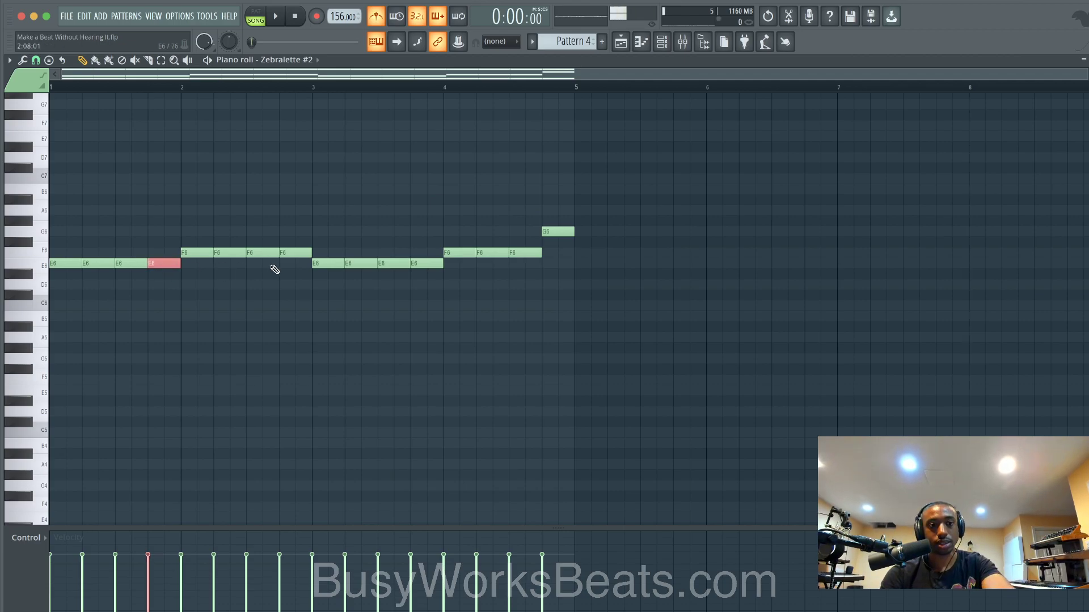
pyautogui.click(304, 253)
pyautogui.click(426, 265)
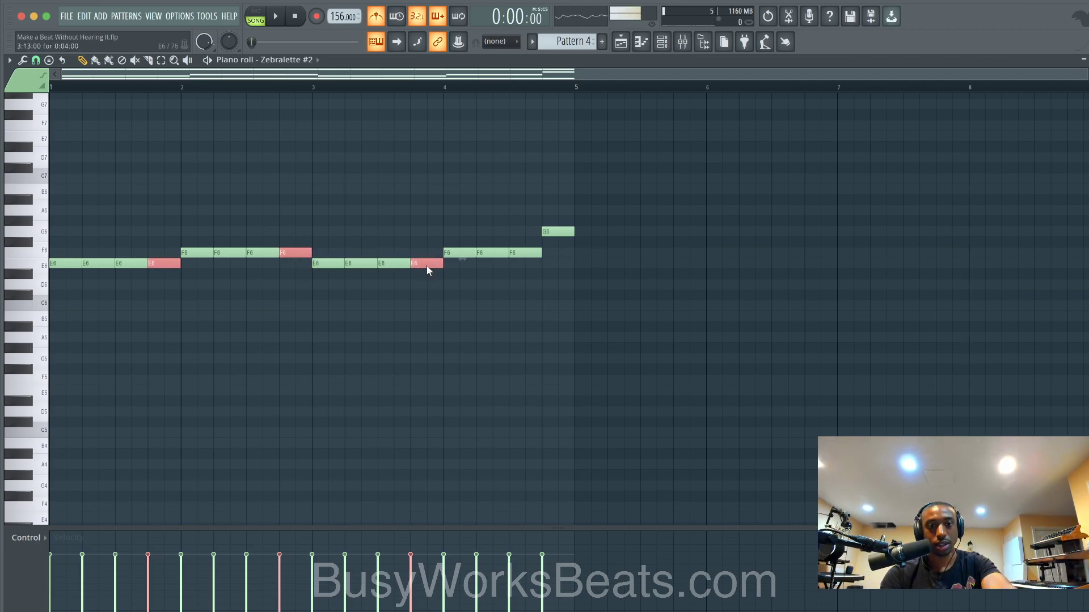
pyautogui.click(561, 232)
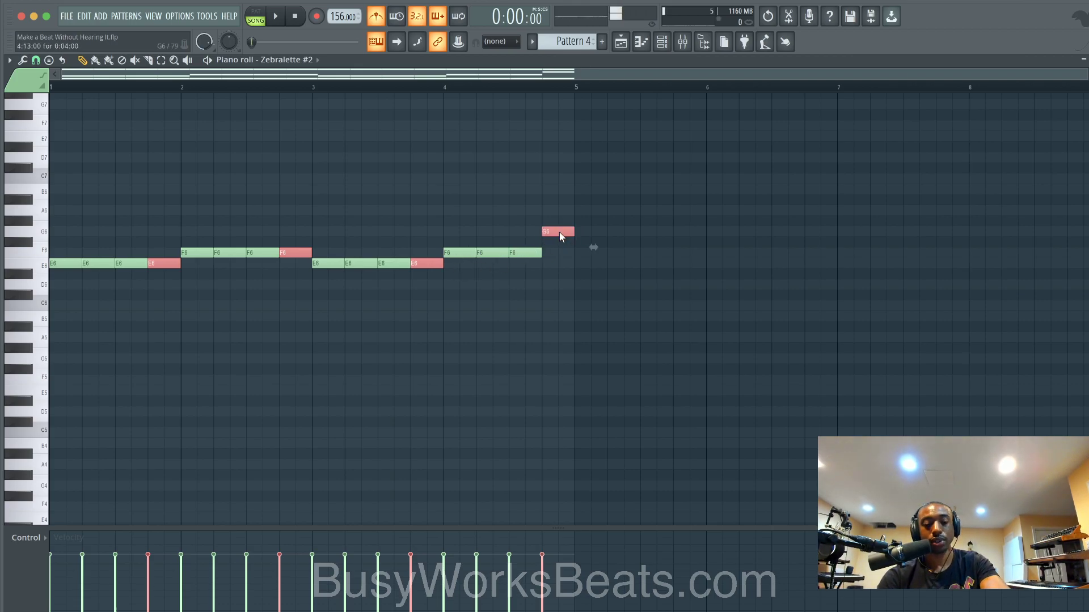
pyautogui.press('Up')
pyautogui.press('Up')
pyautogui.press('Up')
pyautogui.press('Up')
pyautogui.press('Up')
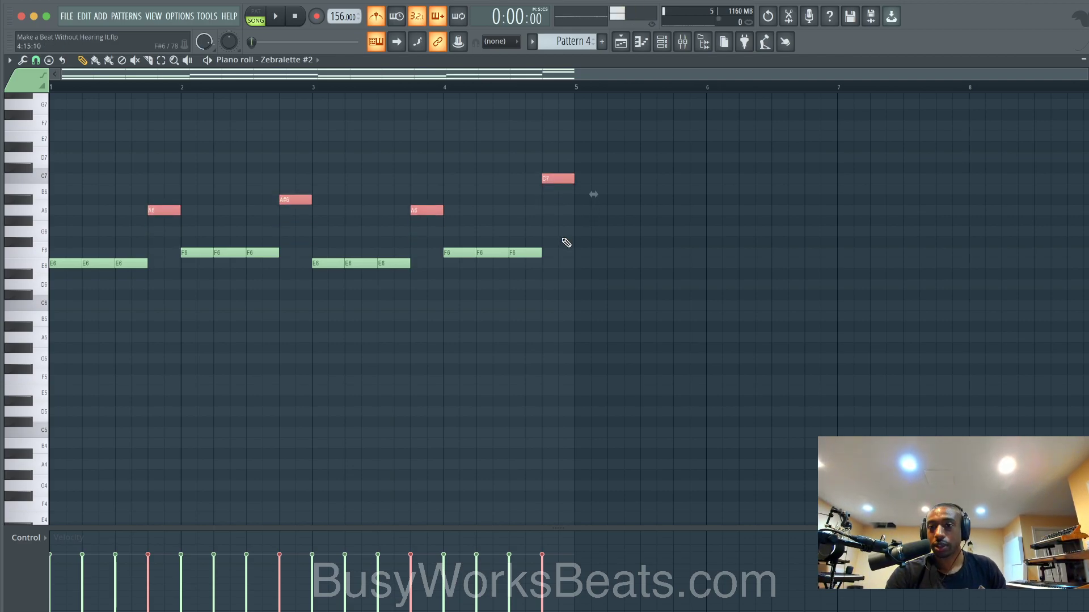
pyautogui.rightClick(563, 239)
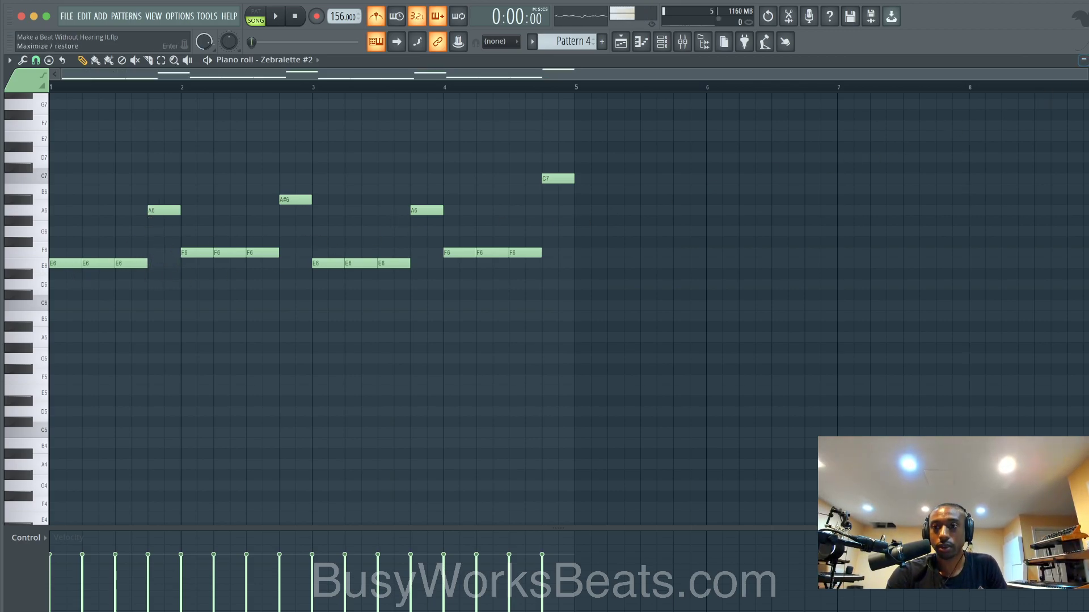
# Place a Pattern 4 clip at bar 1 on Track 3 of the playlist.
pyautogui.press('Escape')
pyautogui.press('Escape')
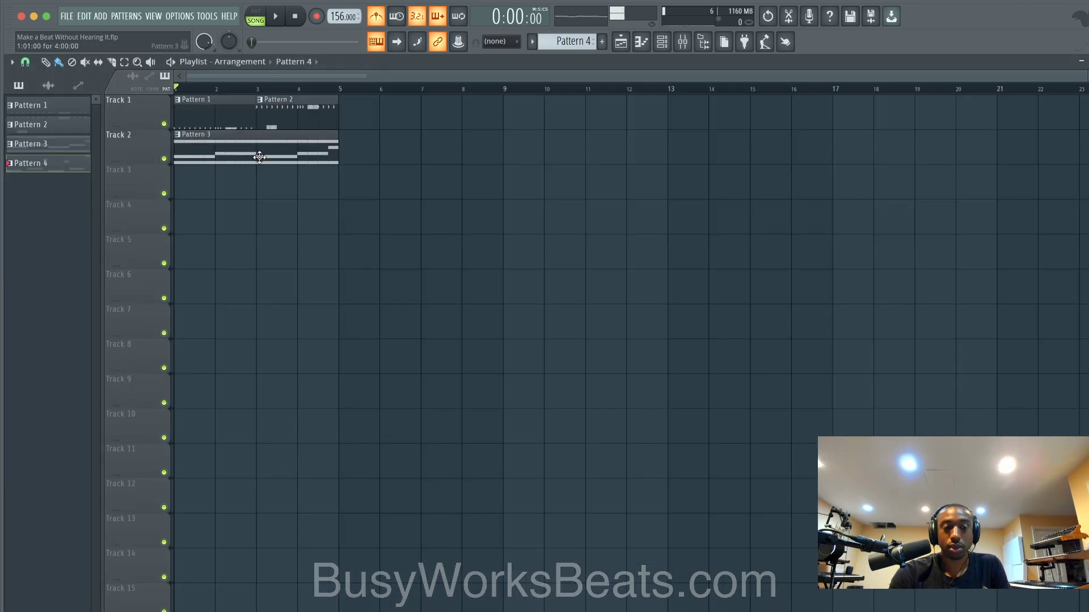
pyautogui.click(194, 182)
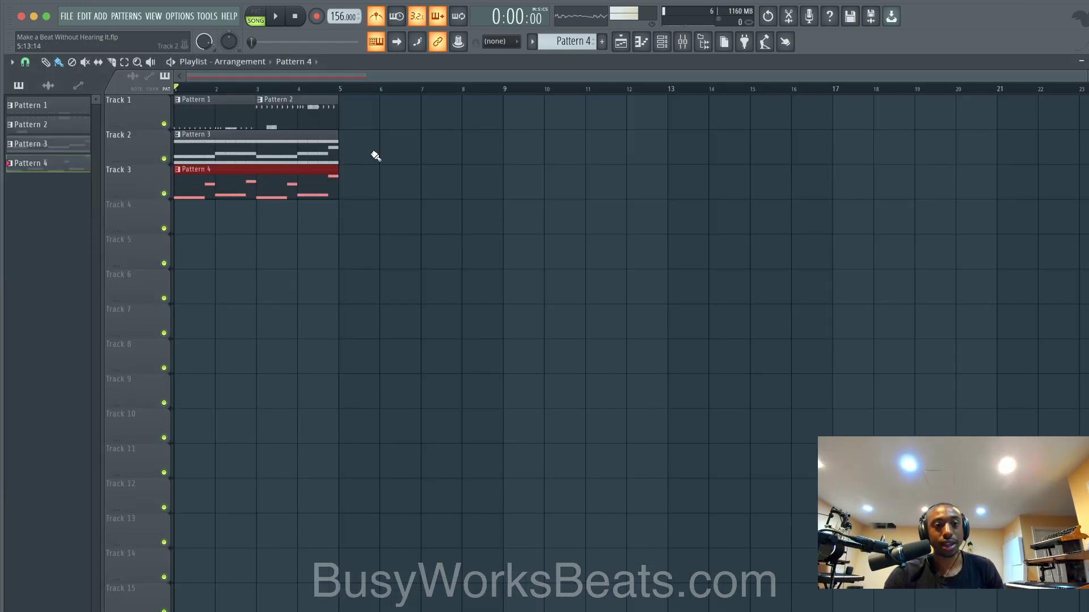
# Duplicate all the clips on Tracks 1 to 3 and align the copies to start at bar 5.
pyautogui.hotkey('ctrl', 'a')
pyautogui.moveTo(233, 114); pyautogui.dragTo(388, 115)
pyautogui.keyDown('ctrl'); pyautogui.keyDown('shift'); pyautogui.click(394, 114); pyautogui.keyUp('shift'); pyautogui.keyUp('ctrl')
pyautogui.keyDown('ctrl'); pyautogui.keyDown('shift'); pyautogui.click(362, 122); pyautogui.keyUp('shift'); pyautogui.keyUp('ctrl')
pyautogui.keyDown('ctrl'); pyautogui.keyDown('shift'); pyautogui.click(364, 156); pyautogui.keyUp('shift'); pyautogui.keyUp('ctrl')
pyautogui.keyDown('ctrl'); pyautogui.keyDown('shift'); pyautogui.click(364, 173); pyautogui.keyUp('shift'); pyautogui.keyUp('ctrl')
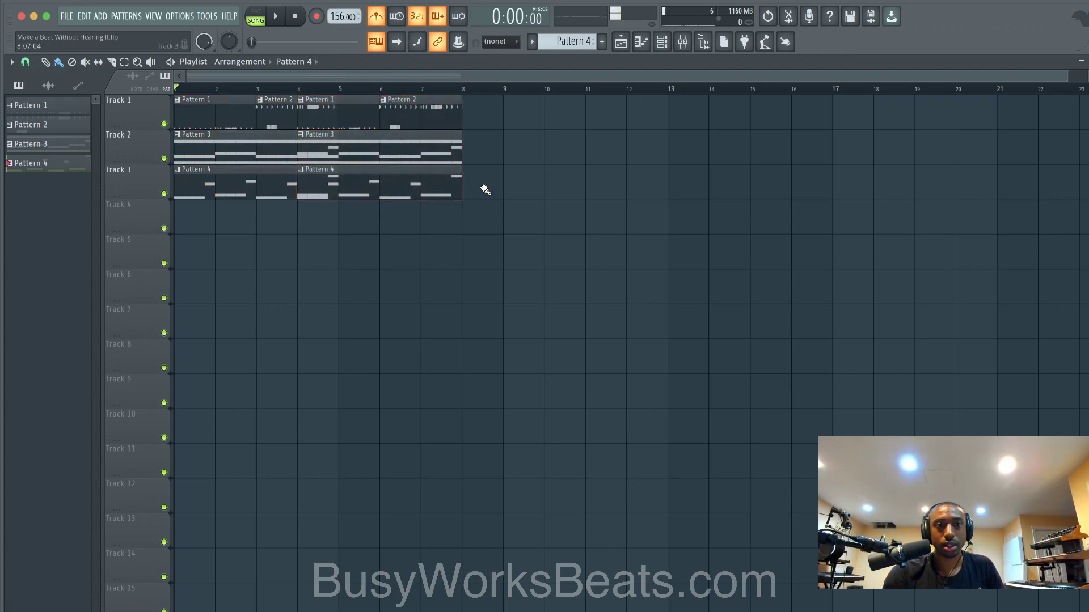
pyautogui.moveTo(486, 192); pyautogui.dragTo(406, 111)
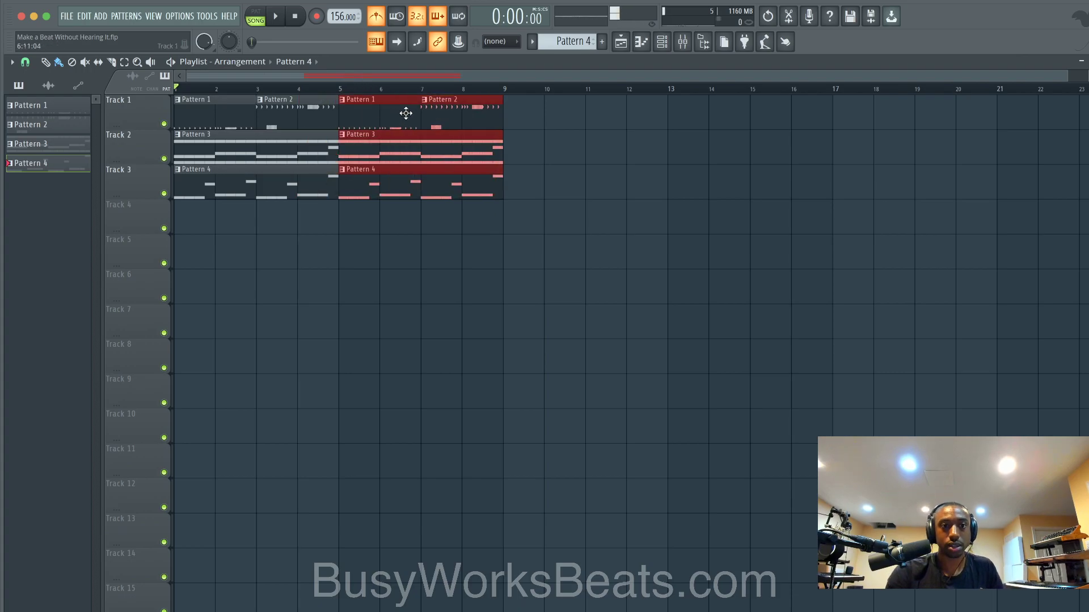
# Review the Zebralette chord notes of Pattern 3 in the piano roll.
pyautogui.click(665, 42)
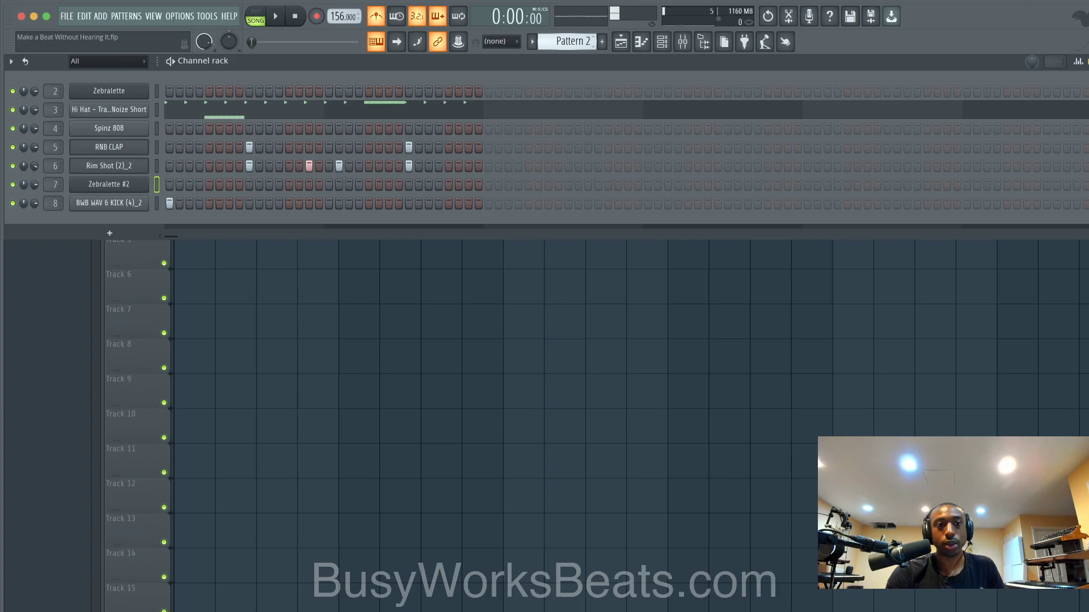
pyautogui.scroll(-2, 540, 45)
pyautogui.click(175, 90)
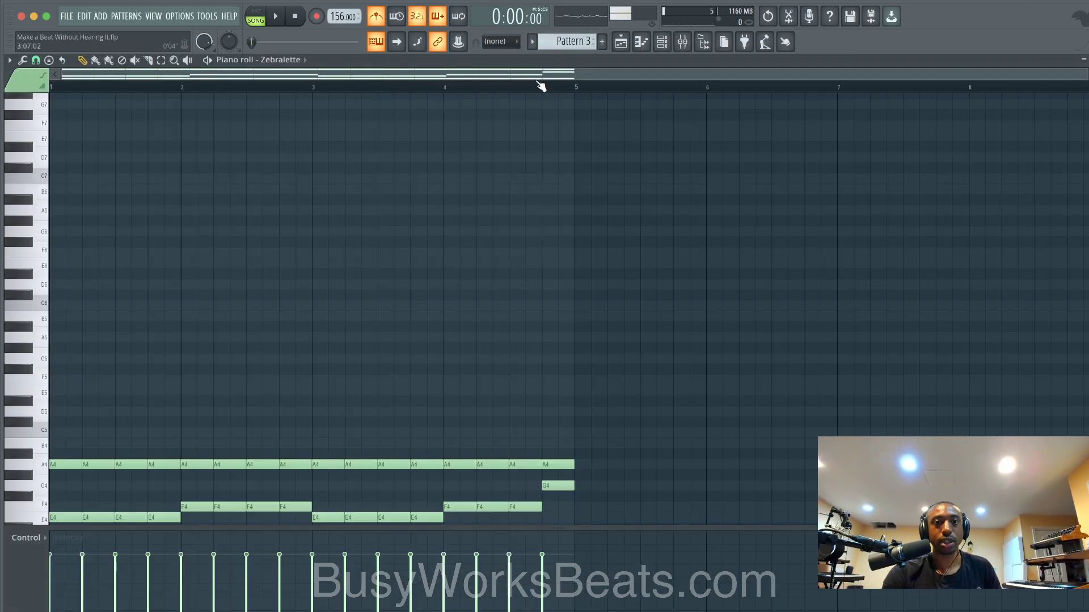
pyautogui.press('Escape')
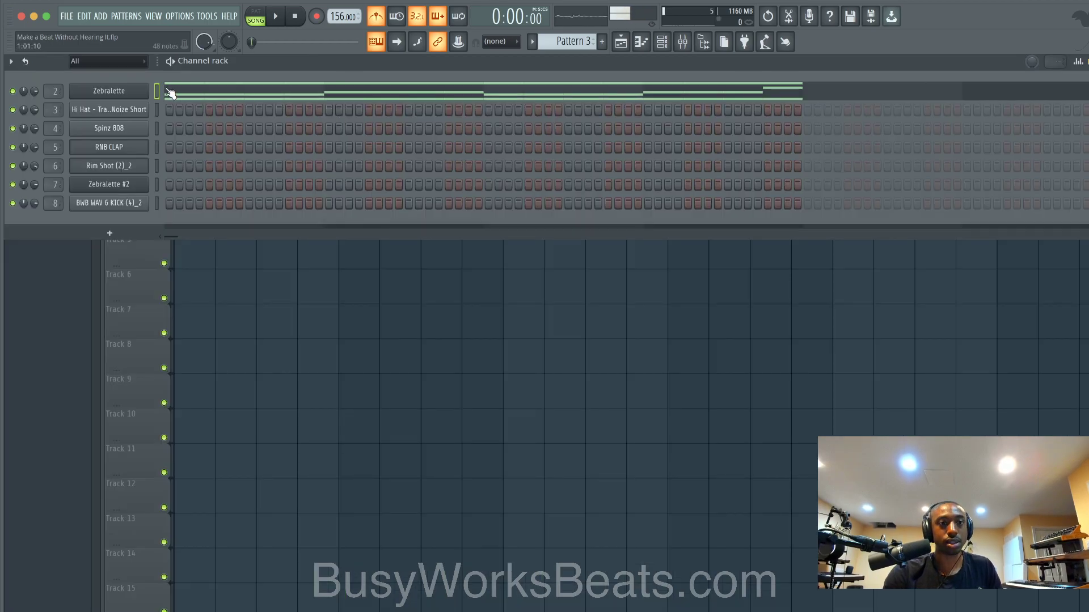
pyautogui.click(252, 97)
pyautogui.scroll(-4, 501, 269)
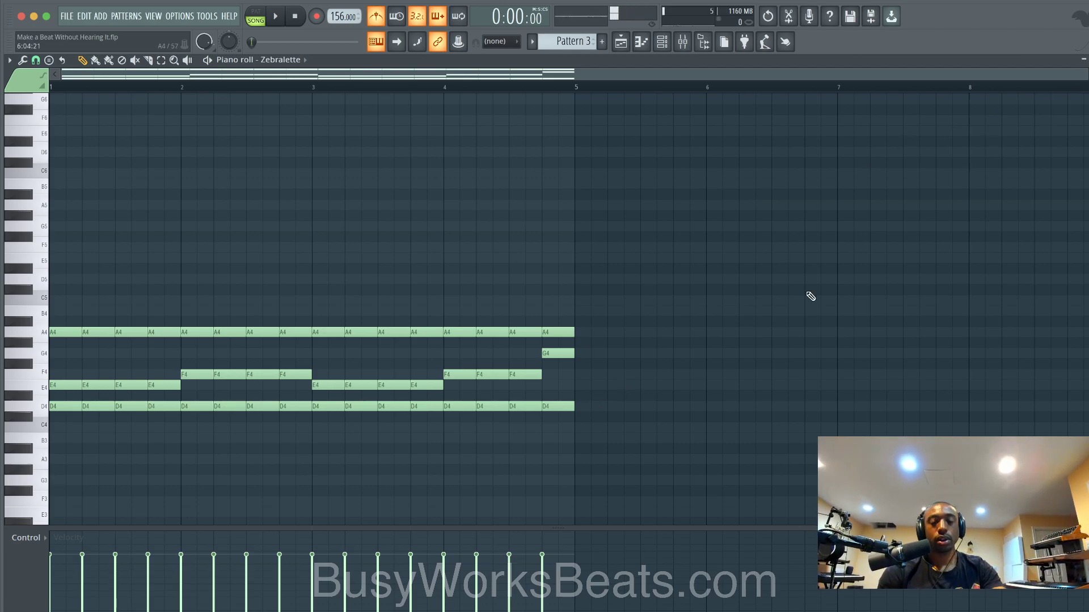
pyautogui.press('Escape')
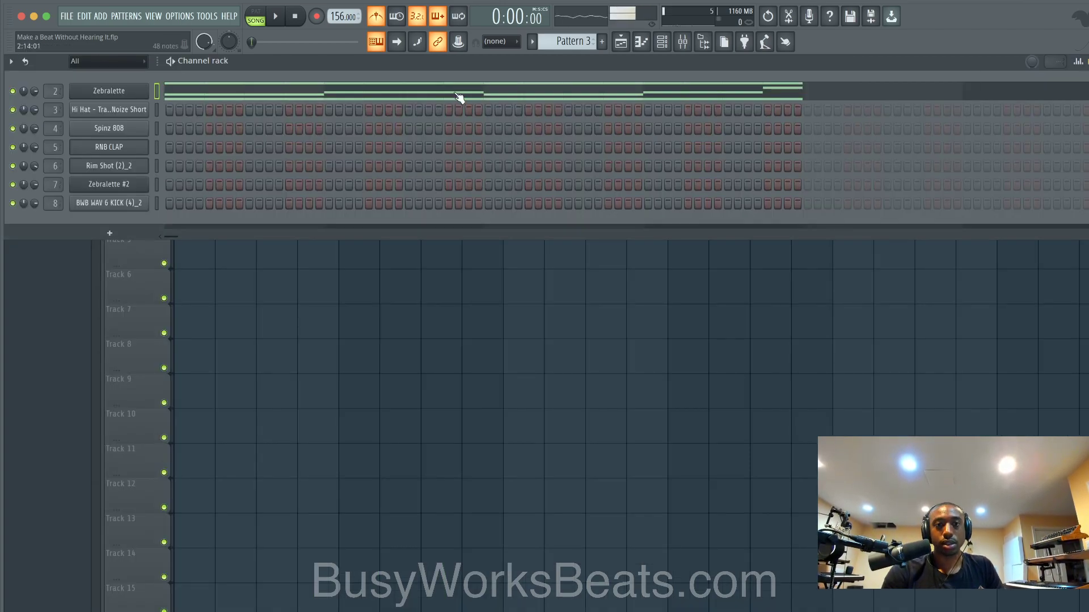
# Add a Pattern 5 clip at bar 1 on Track 4, extend it to four bars and show its channels.
pyautogui.scroll(-2, 563, 35)
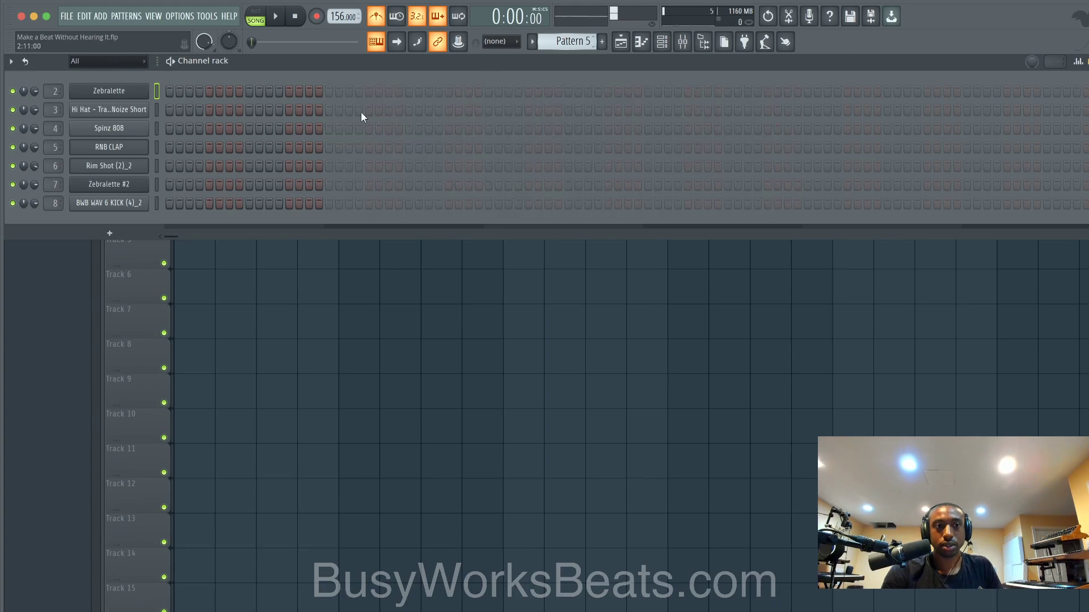
pyautogui.press('F6')
pyautogui.click(193, 225)
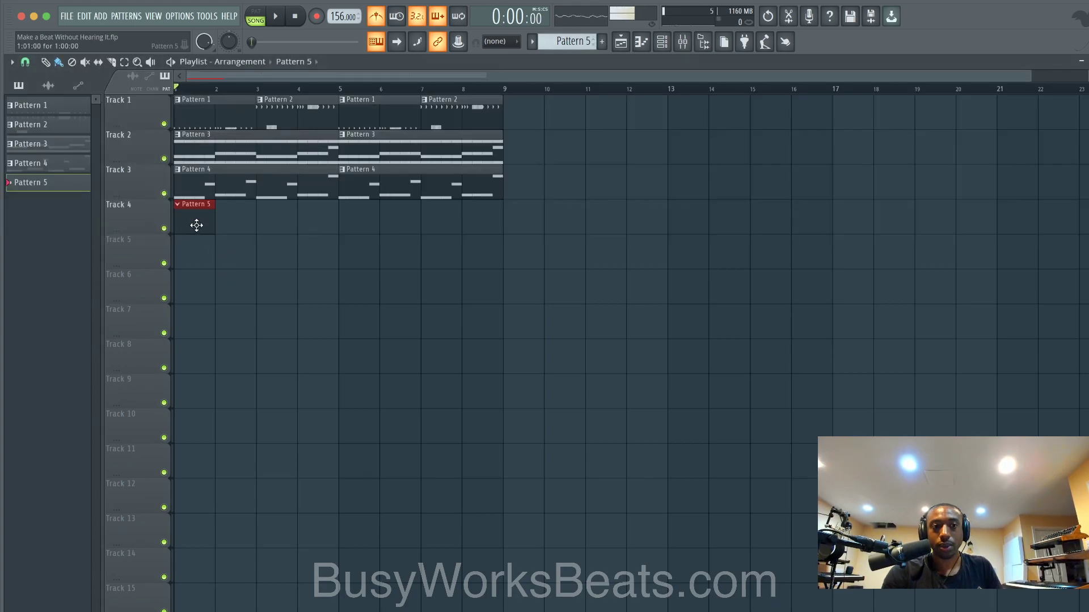
pyautogui.moveTo(214, 220); pyautogui.dragTo(339, 220)
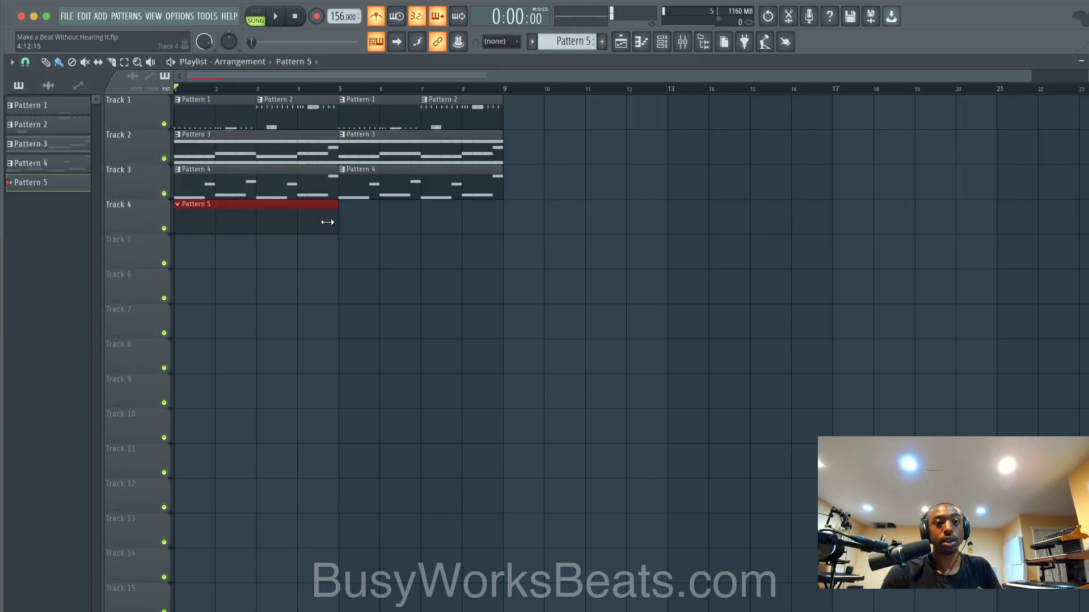
pyautogui.click(661, 44)
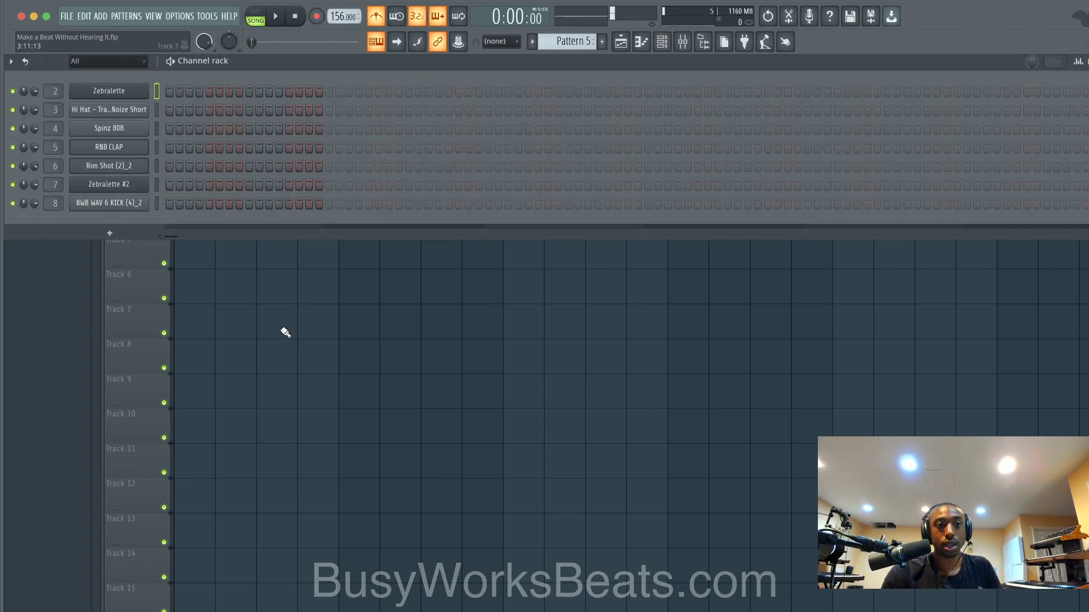
# Program Spinz 808 hits on steps 1, 19, 21 and 27 of Pattern 5, checking them against playback.
pyautogui.press('F6')
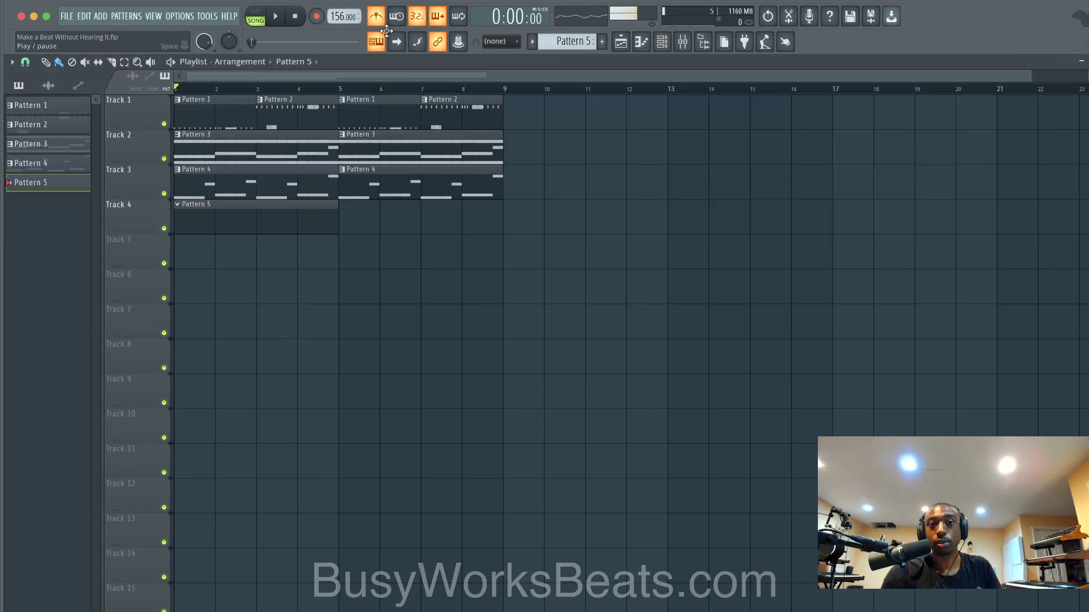
pyautogui.press('F6')
pyautogui.press('space')
pyautogui.press('space')
pyautogui.click(169, 129)
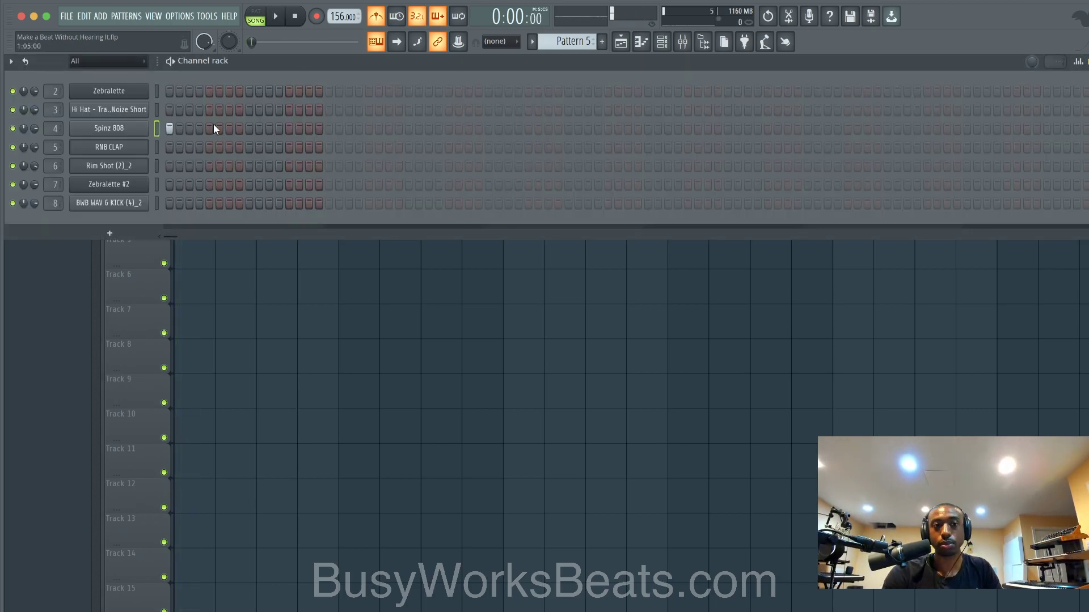
pyautogui.press('space')
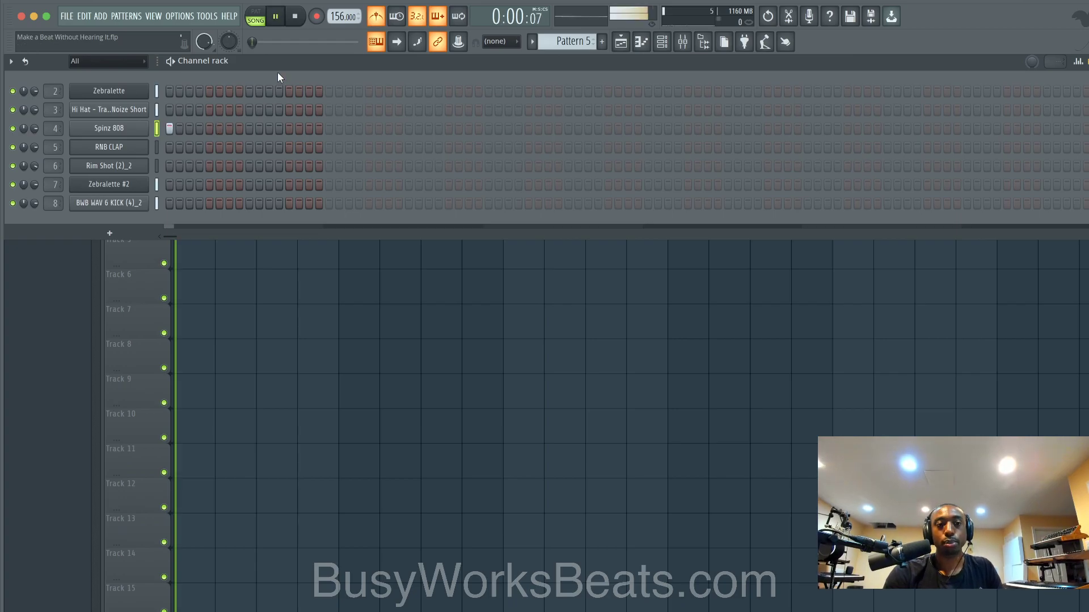
pyautogui.click(349, 128)
pyautogui.click(368, 128)
pyautogui.click(428, 128)
pyautogui.press('space')
pyautogui.press('space')
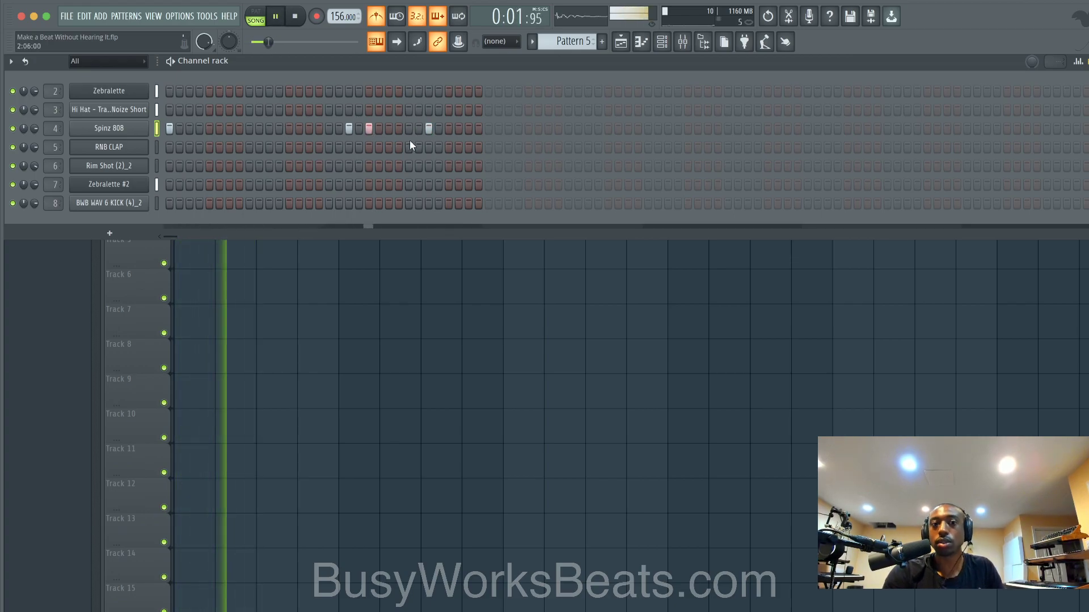
# Add Spinz 808 hits on steps 33, 57 and 61 of Pattern 5 and stop playback.
pyautogui.click(487, 129)
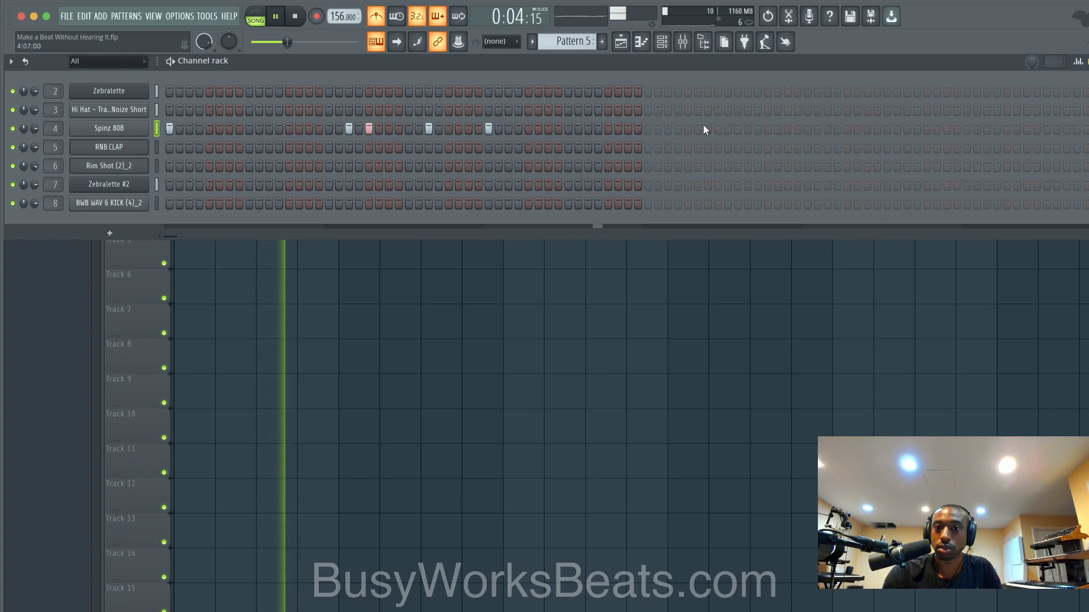
pyautogui.click(727, 129)
pyautogui.click(768, 129)
pyautogui.press('space')
# Show the Spinz 808 notes in the piano roll and raise them all two semitones to D5.
pyautogui.rightClick(146, 127)
pyautogui.click(162, 128)
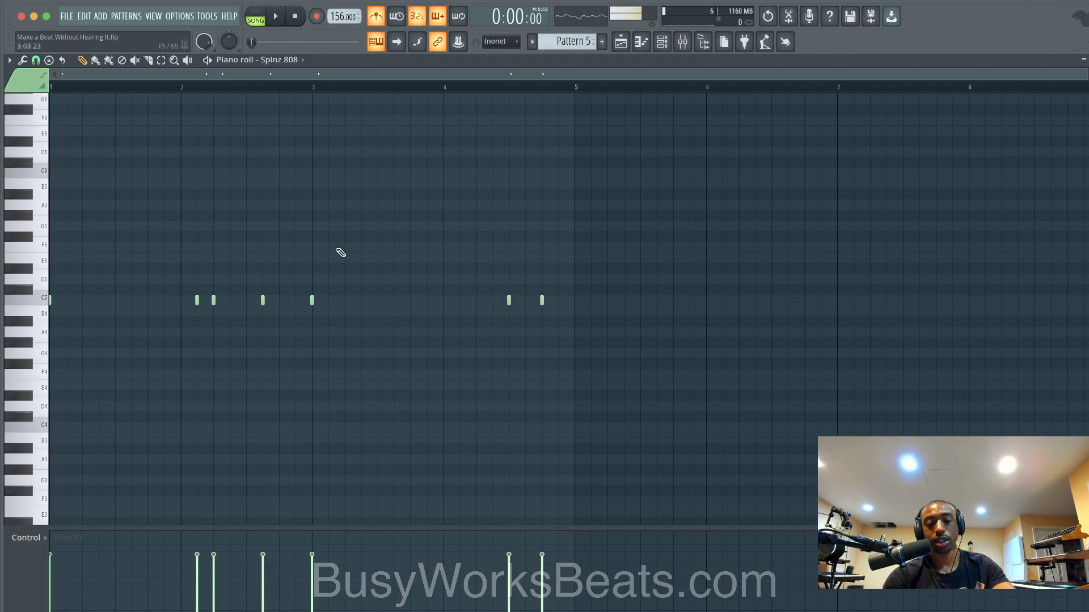
pyautogui.hotkey('shift', 'Up')
pyautogui.hotkey('shift', 'Up')
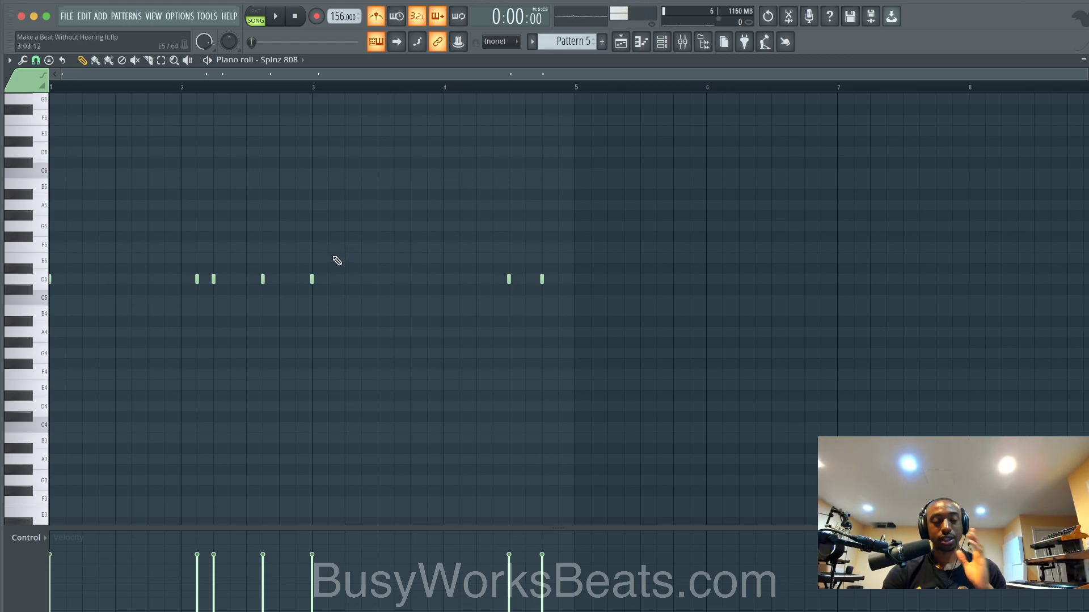
# Raise the last Spinz 808 note in bar 4 to G5 and play the arrangement.
pyautogui.moveTo(524, 311); pyautogui.dragTo(556, 262)
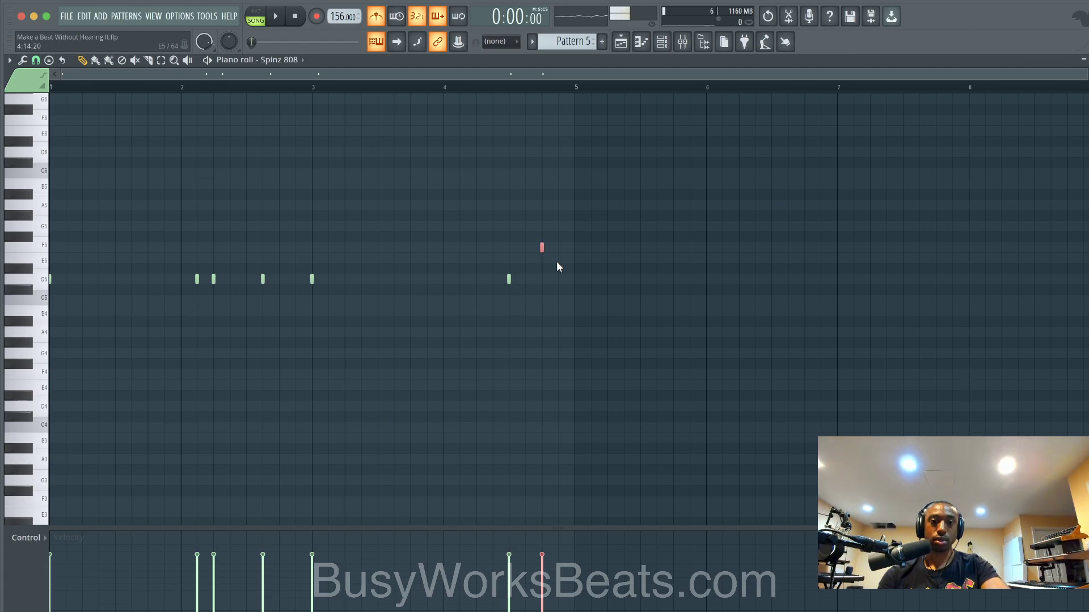
pyautogui.keyDown('super'); pyautogui.click(475, 276); pyautogui.keyUp('super')
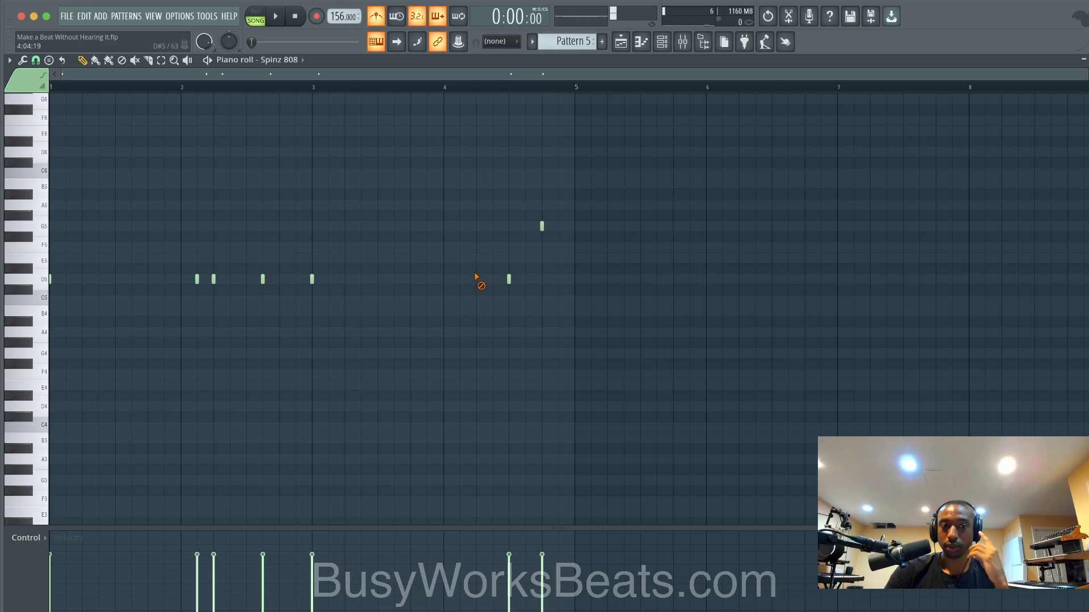
pyautogui.press('space')
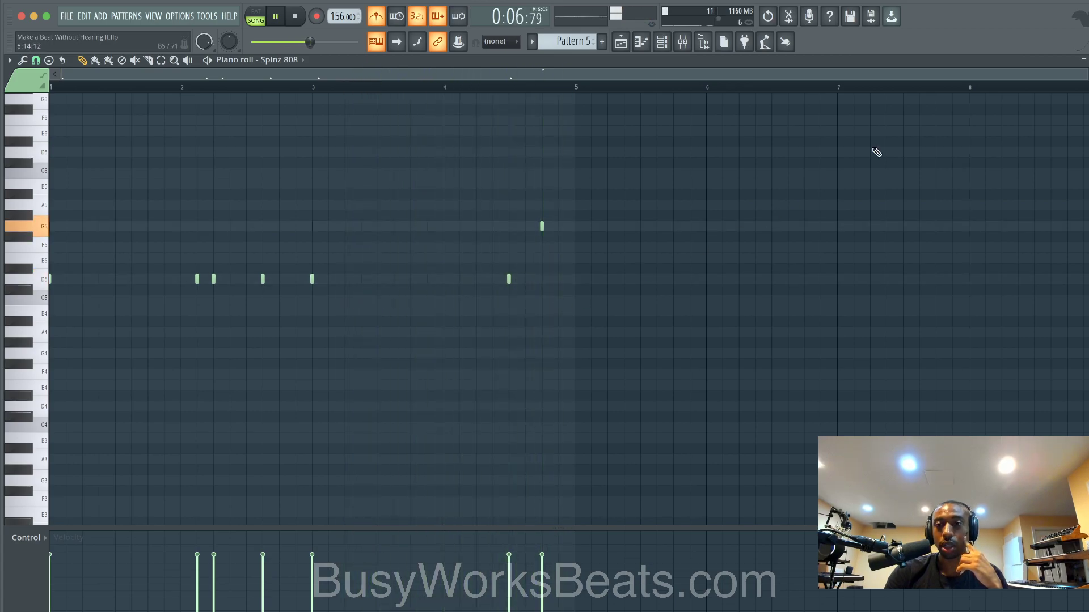
# Return to the playlist, stop playback and duplicate the Pattern 5 clip to bar 5 on Track 4.
pyautogui.click(1084, 59)
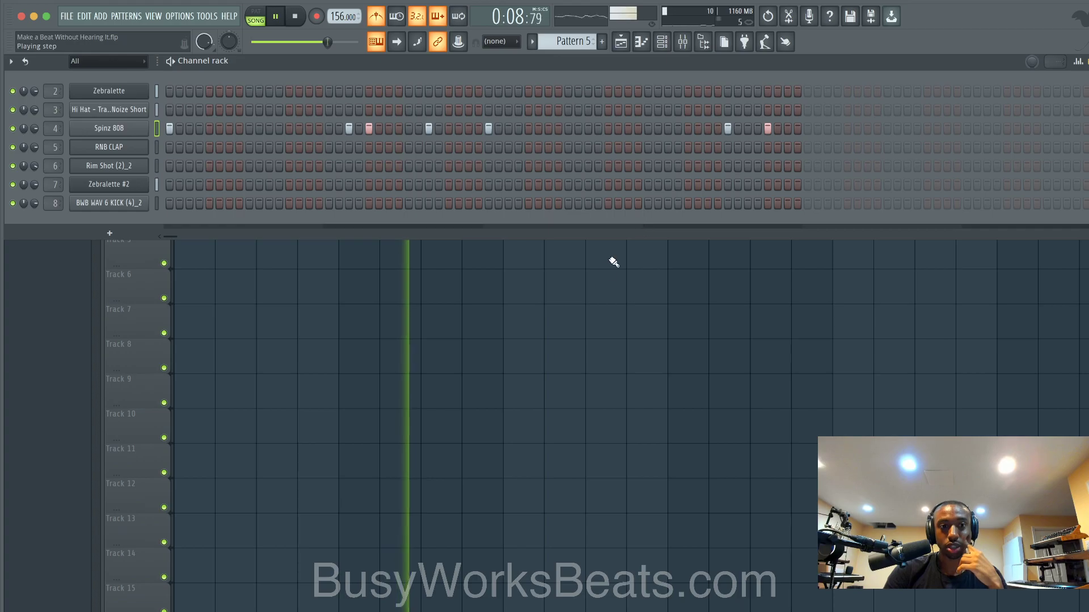
pyautogui.press('F6')
pyautogui.press('space')
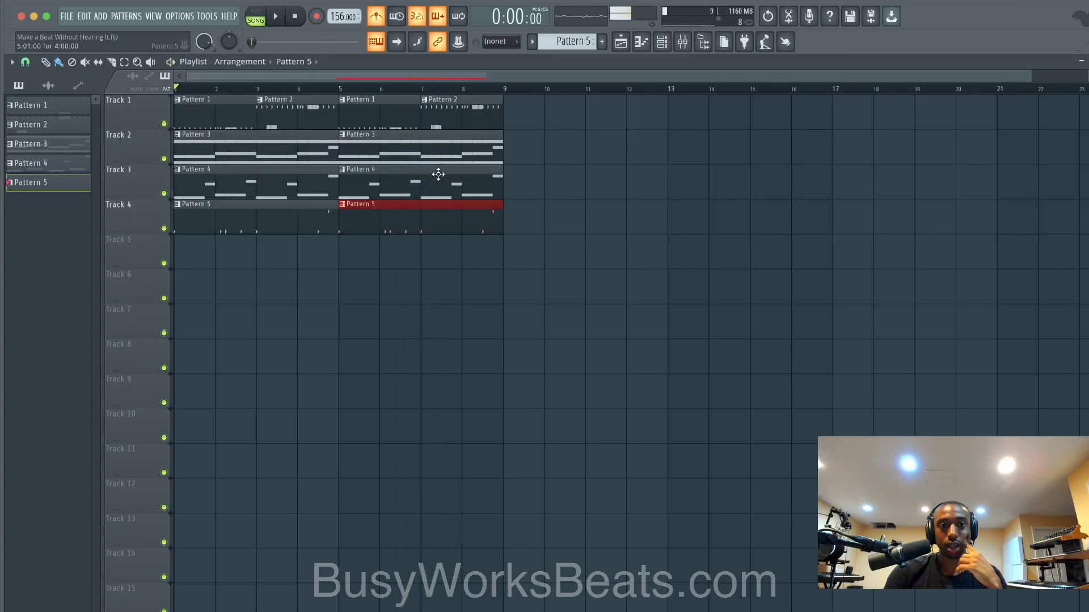
# Load Saturation Knob in the Master track's first effect slot and turn up its saturation with the Neutral type.
pyautogui.click(682, 41)
pyautogui.click(297, 247)
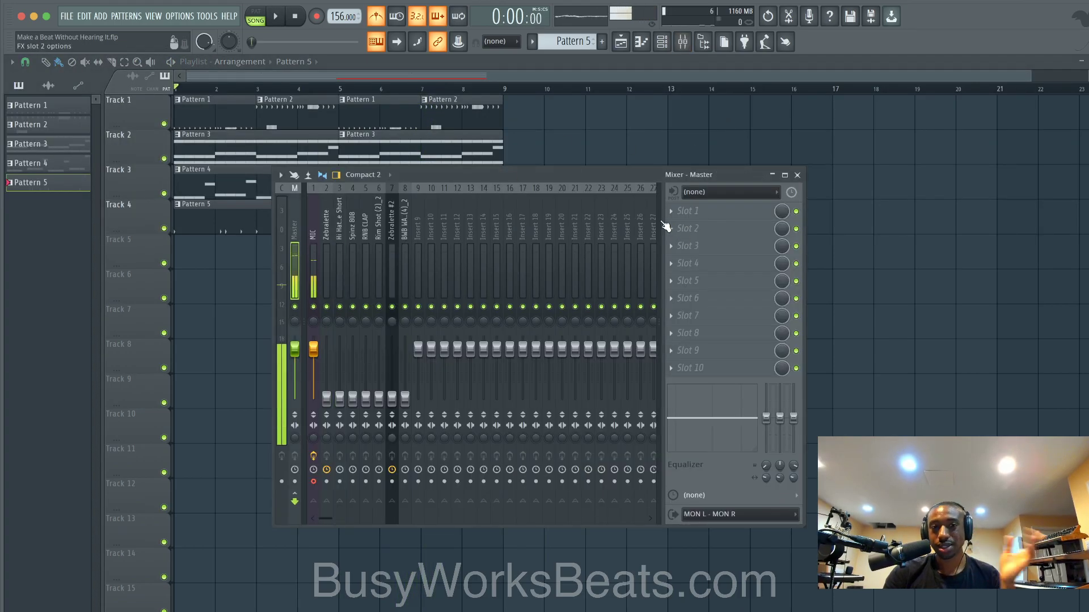
pyautogui.click(690, 215)
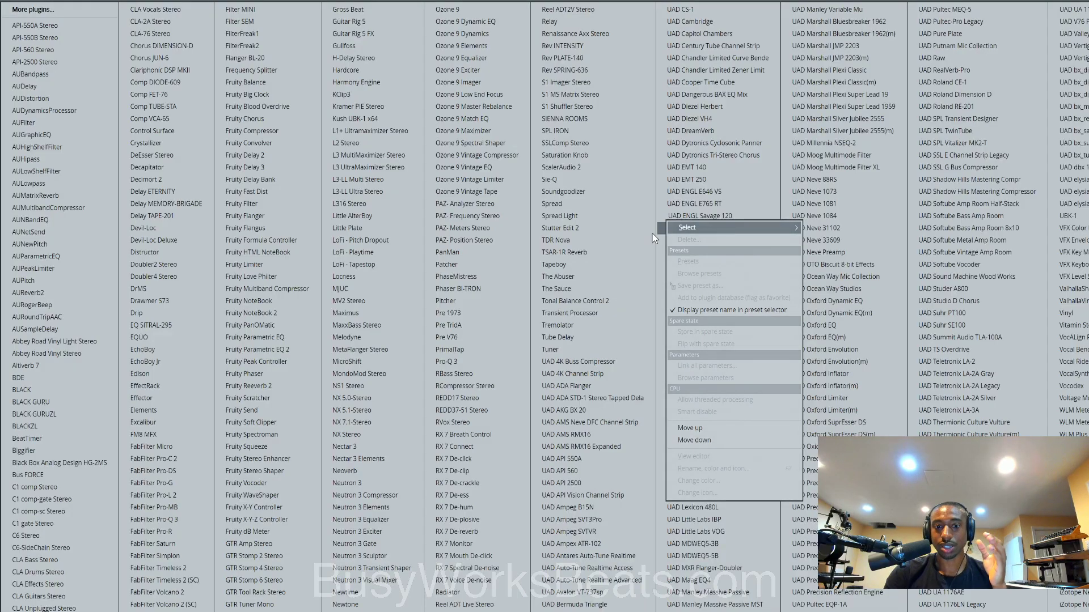
pyautogui.click(584, 156)
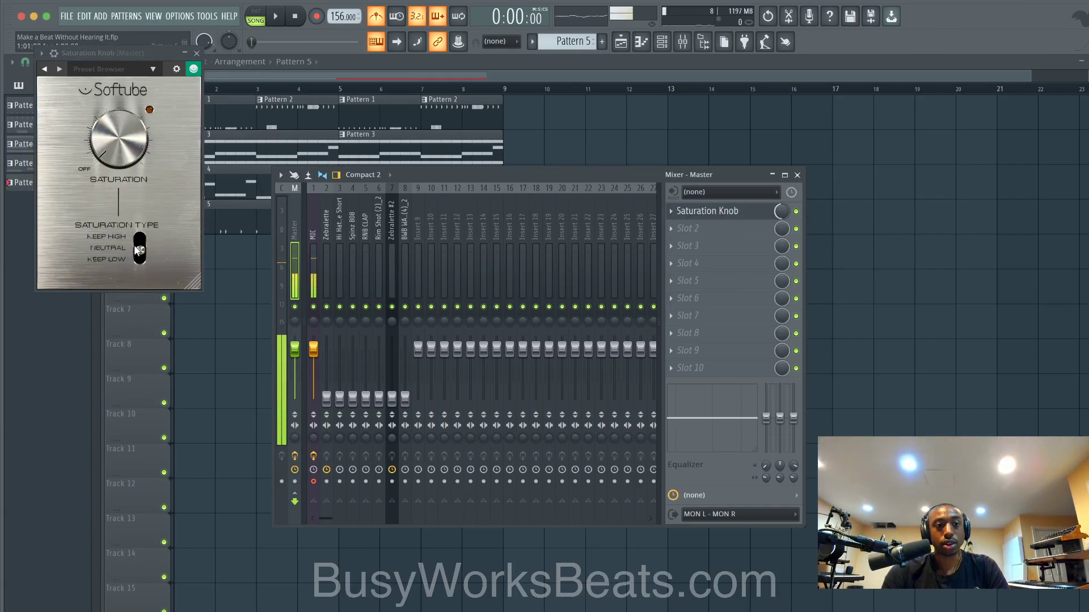
pyautogui.moveTo(112, 146); pyautogui.dragTo(106, 120)
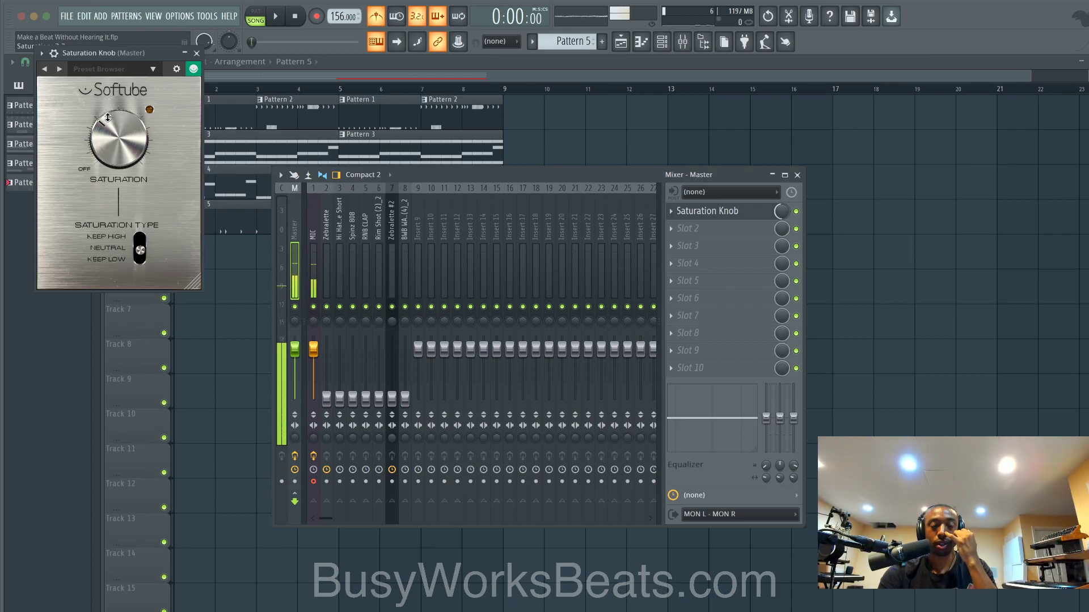
pyautogui.click(197, 53)
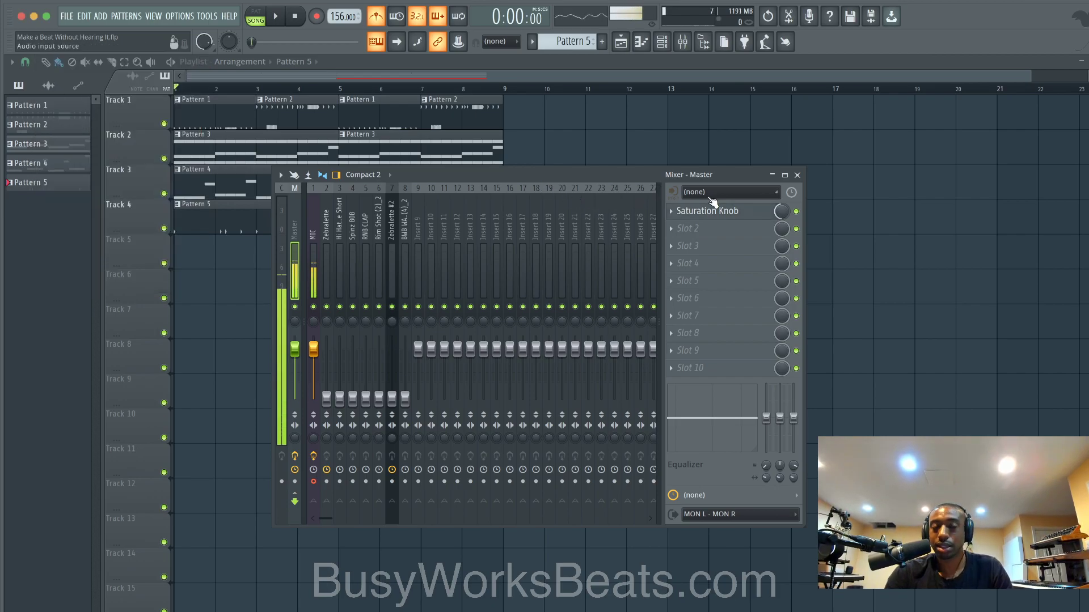
# Turn off the metronome and raise the volume of mixer tracks 2 to 8, Zebralette through the kick, to 100%.
pyautogui.click(315, 267)
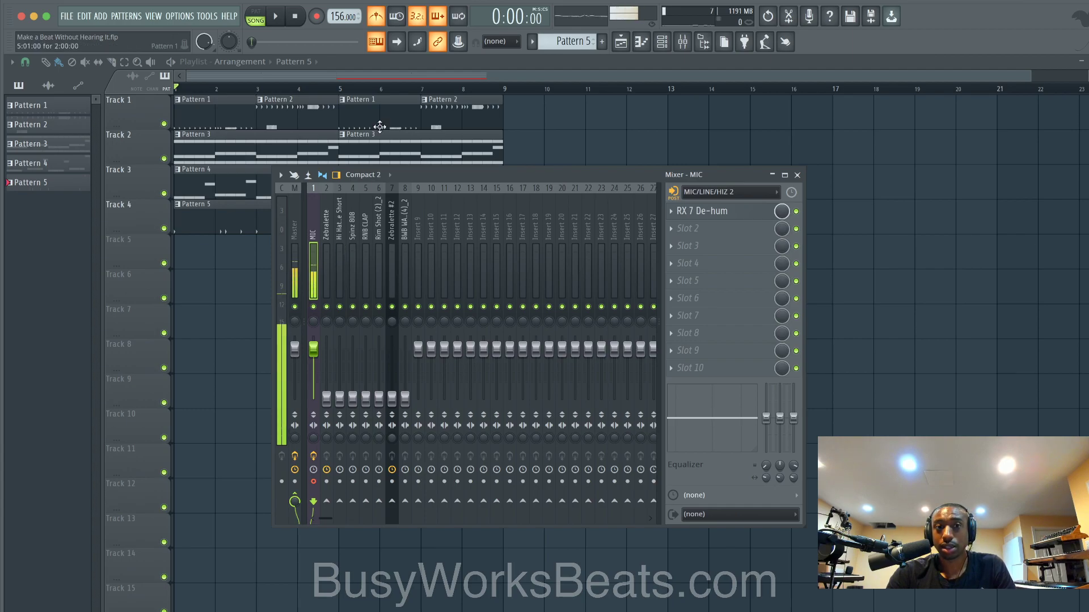
pyautogui.click(382, 23)
pyautogui.moveTo(327, 232); pyautogui.dragTo(406, 237)
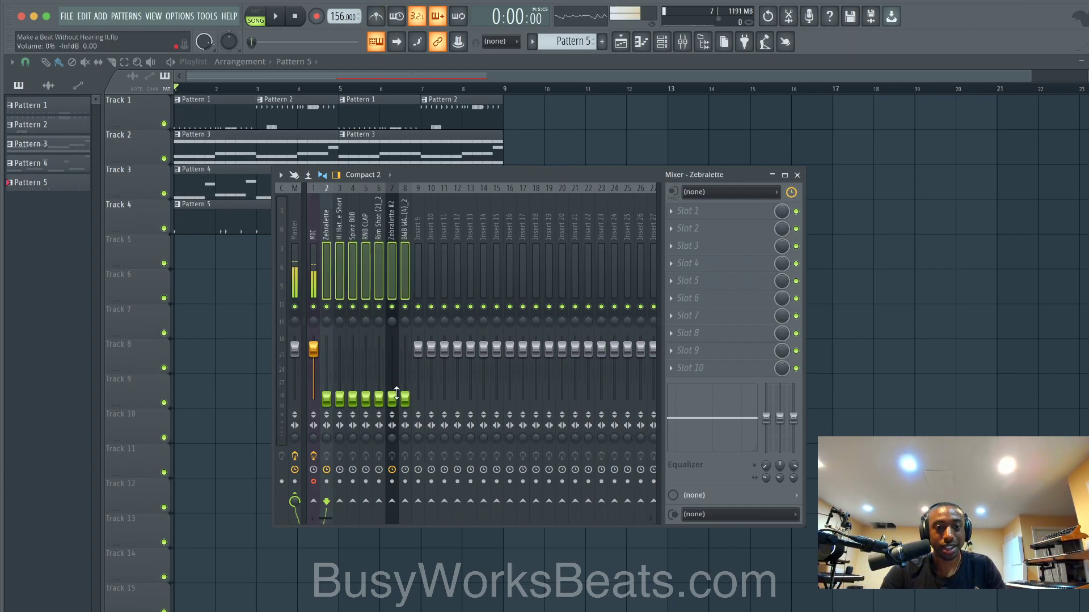
pyautogui.moveTo(403, 397); pyautogui.dragTo(405, 347)
# Audition the beat briefly with the MIC mixer track muted and unmute it after stopping.
pyautogui.click(314, 307)
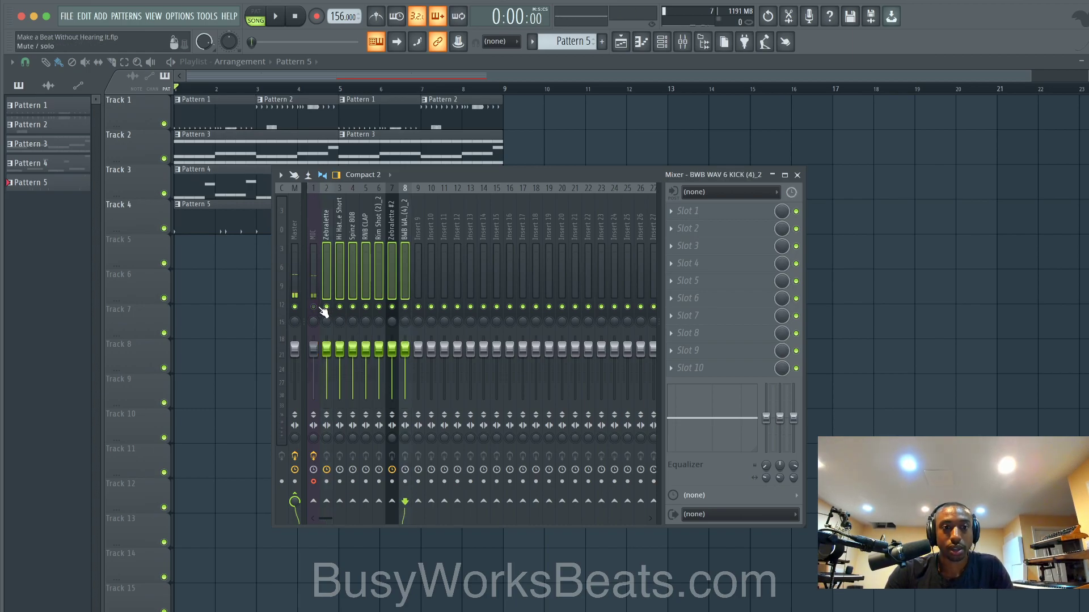
pyautogui.click(343, 292)
pyautogui.press('space')
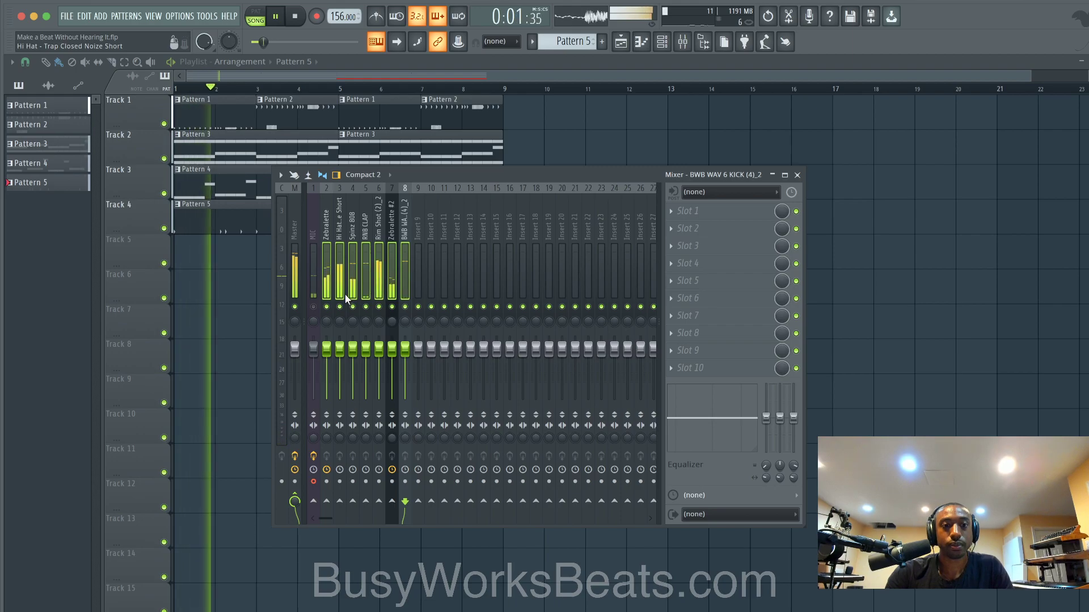
pyautogui.press('space')
pyautogui.click(326, 307)
pyautogui.click(314, 307)
pyautogui.click(326, 307)
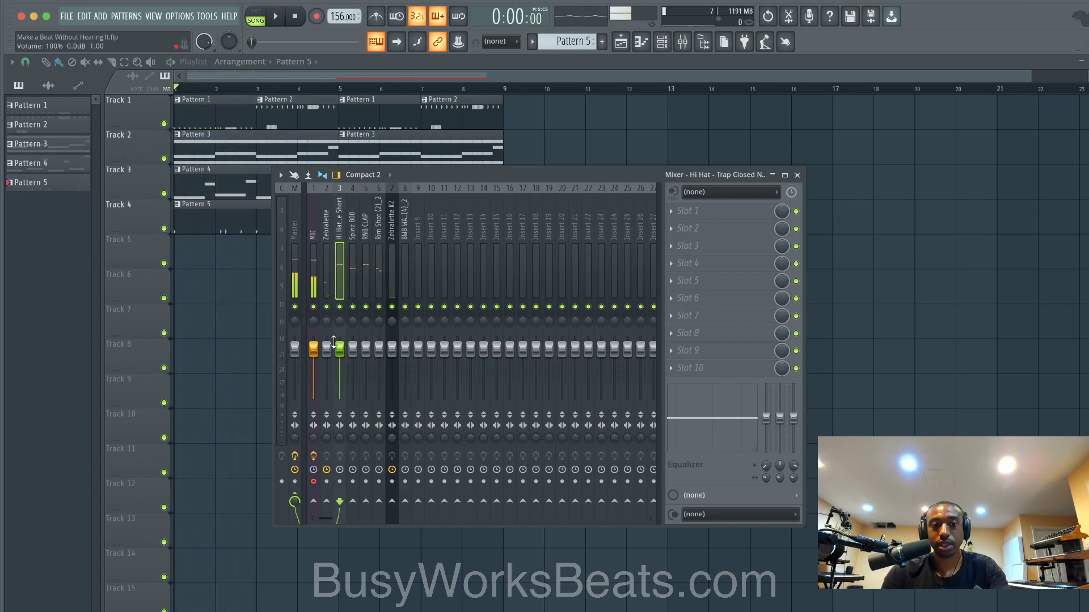
# Lower the Zebralette and Zebralette #2 mixer volumes while the arrangement plays.
pyautogui.press('space')
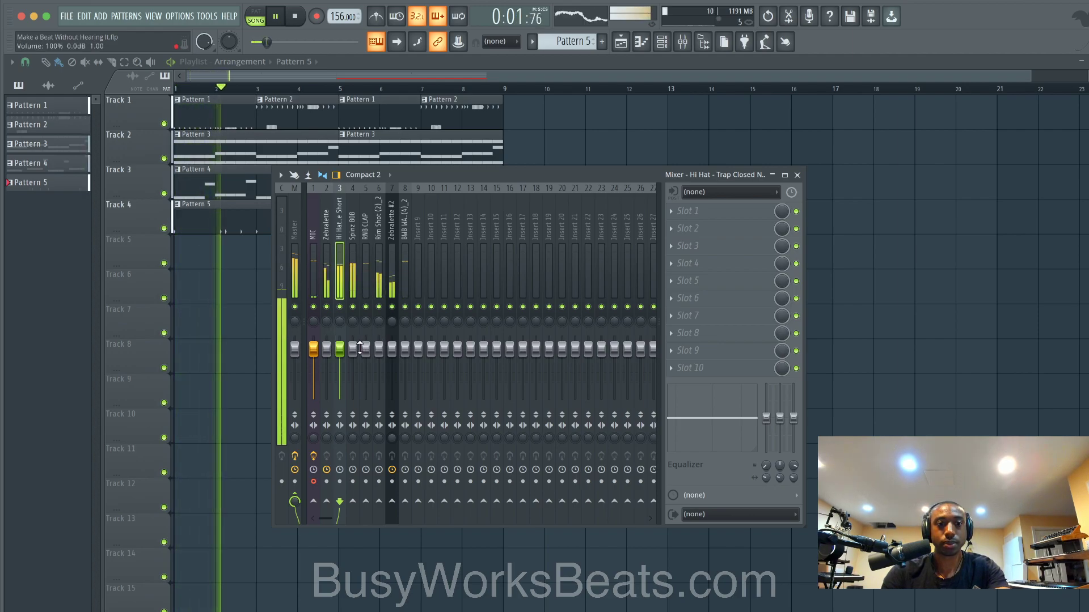
pyautogui.moveTo(327, 348); pyautogui.dragTo(327, 359)
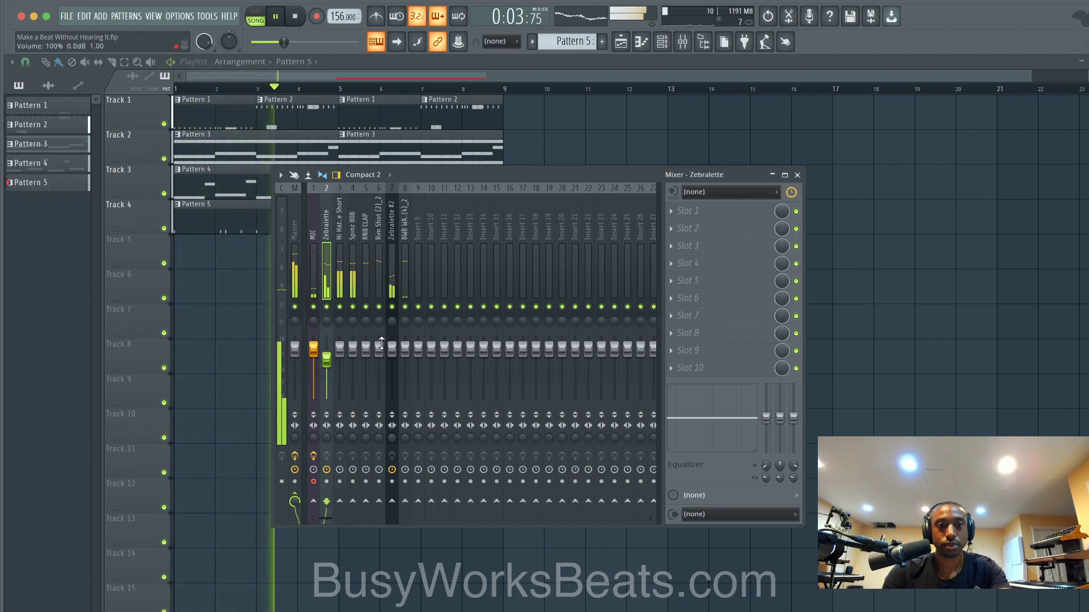
pyautogui.moveTo(388, 347); pyautogui.dragTo(391, 364)
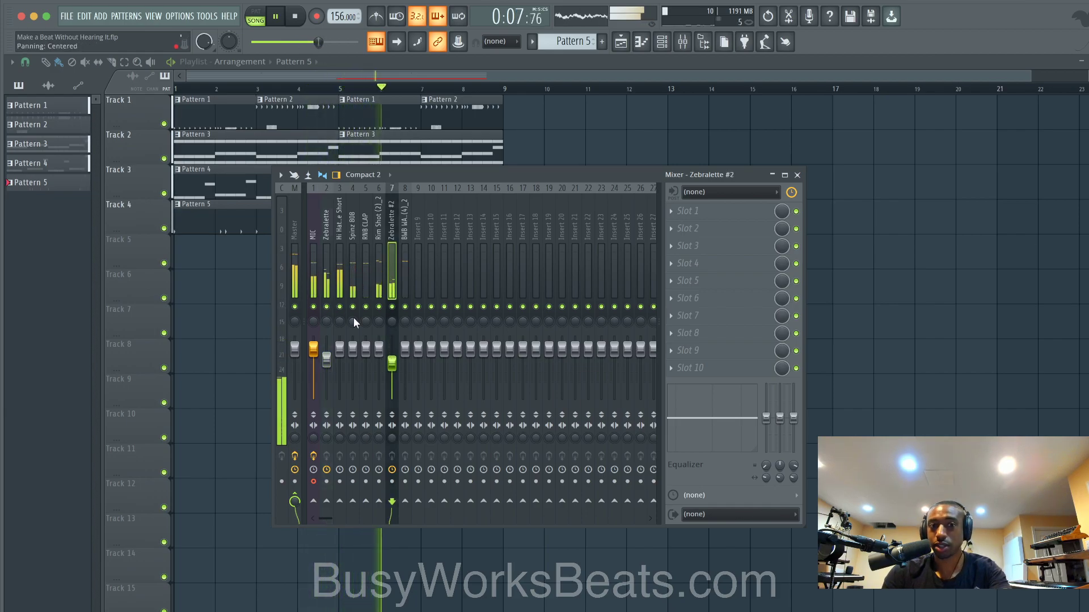
pyautogui.moveTo(330, 343); pyautogui.dragTo(330, 347)
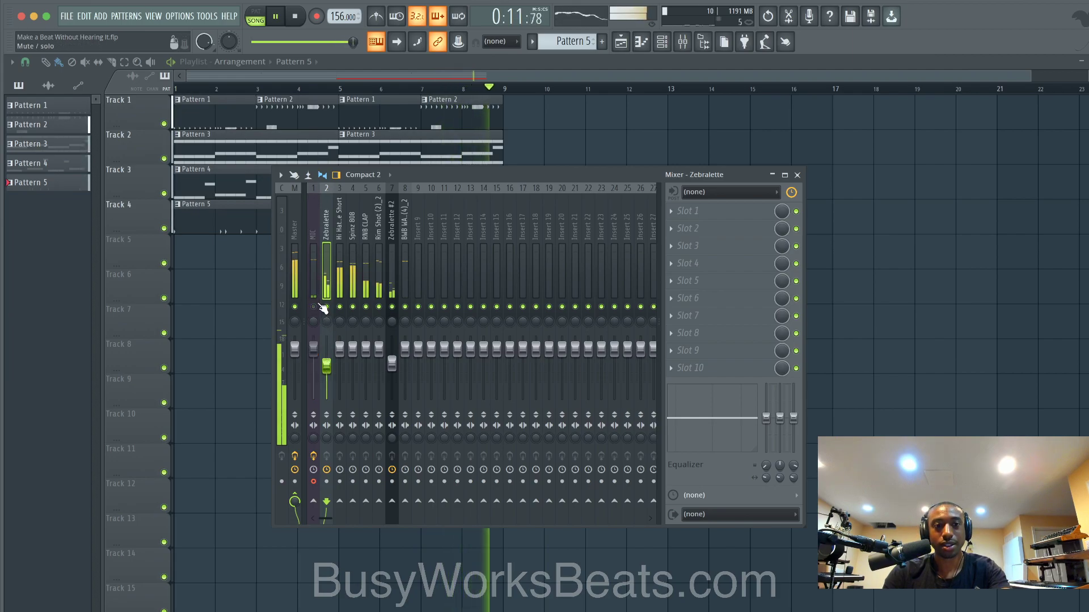
# Balance the drums in the mixer by lowering the hi-hat and slightly raising the kick and RNB CLAP volumes.
pyautogui.moveTo(328, 365); pyautogui.dragTo(405, 345)
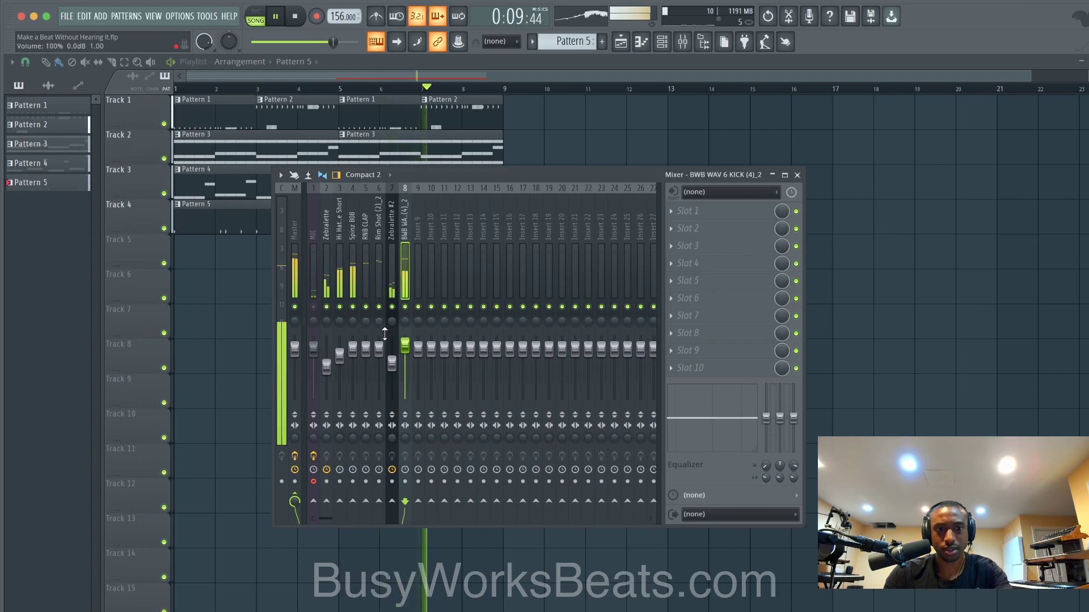
pyautogui.click(366, 347)
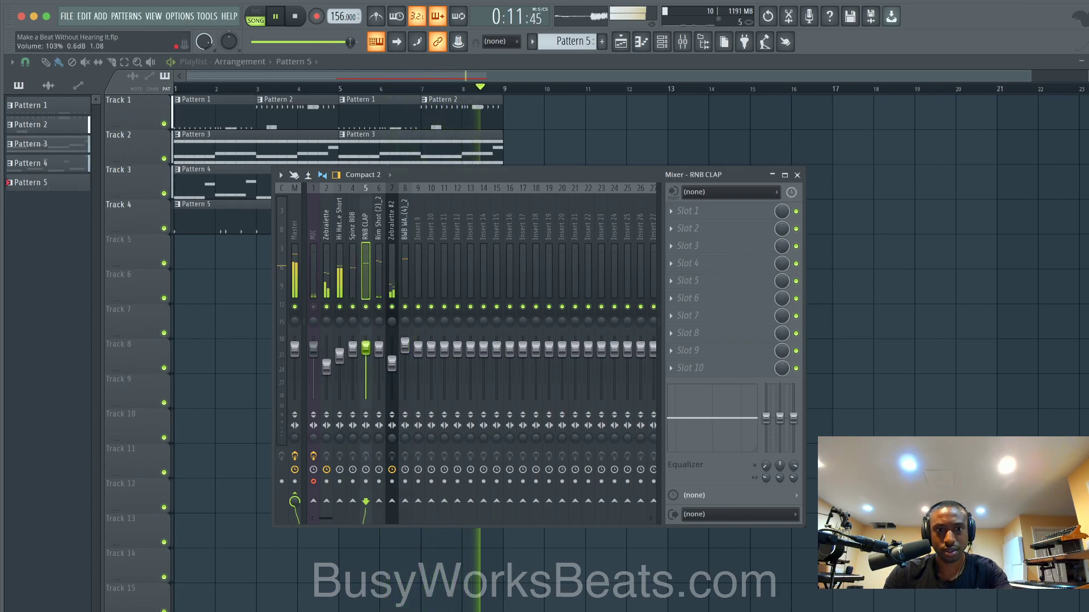
pyautogui.moveTo(339, 355); pyautogui.dragTo(339, 352)
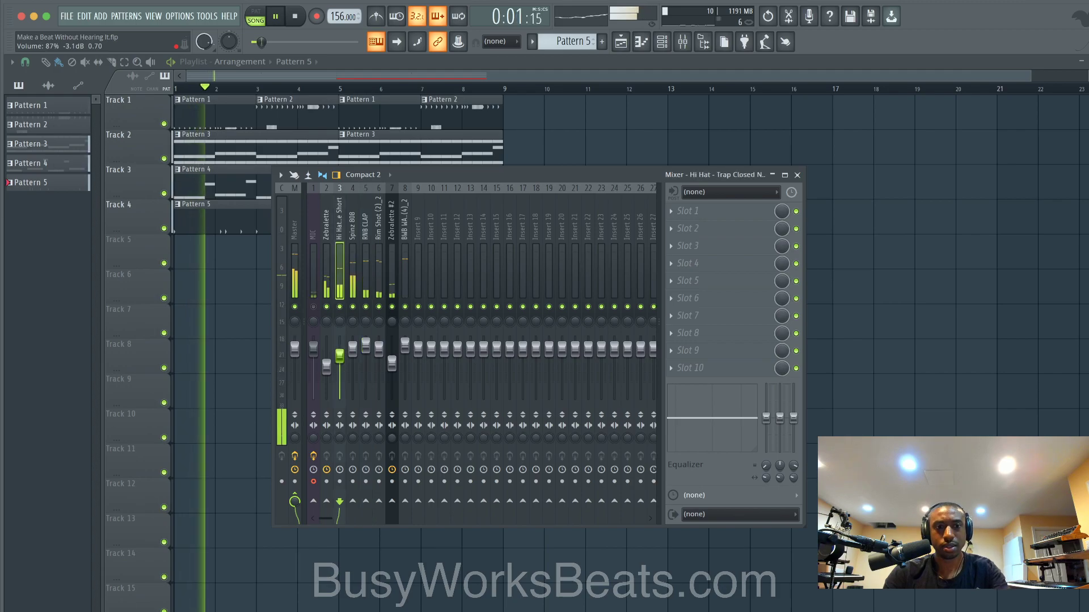
# Shorten the hi-hat sample with a 22% quick fade-out and a 100% silence trimming threshold, and close its channel settings.
pyautogui.click(663, 43)
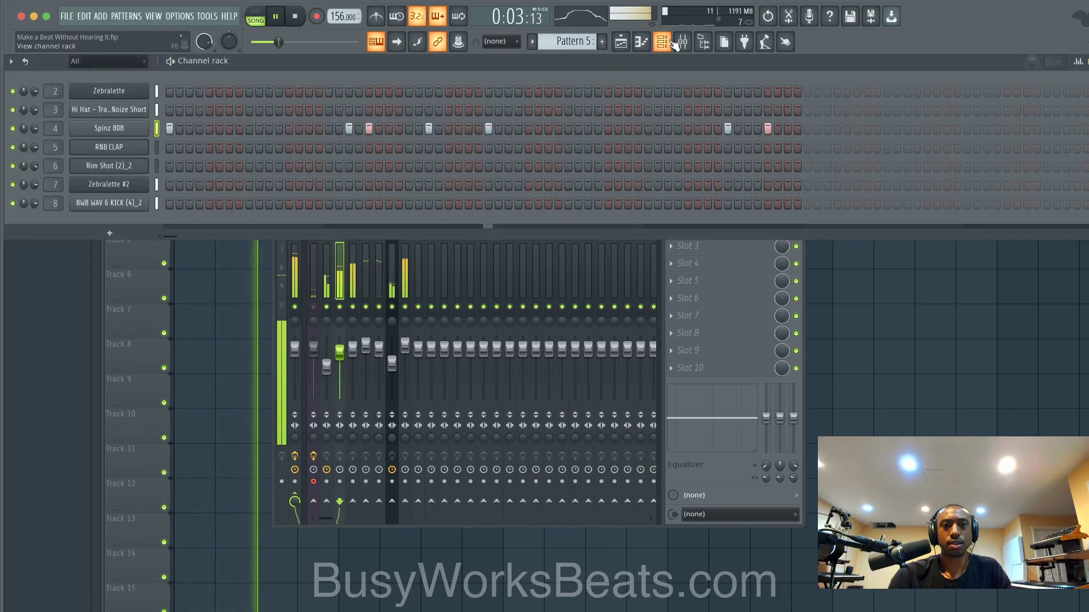
pyautogui.click(143, 111)
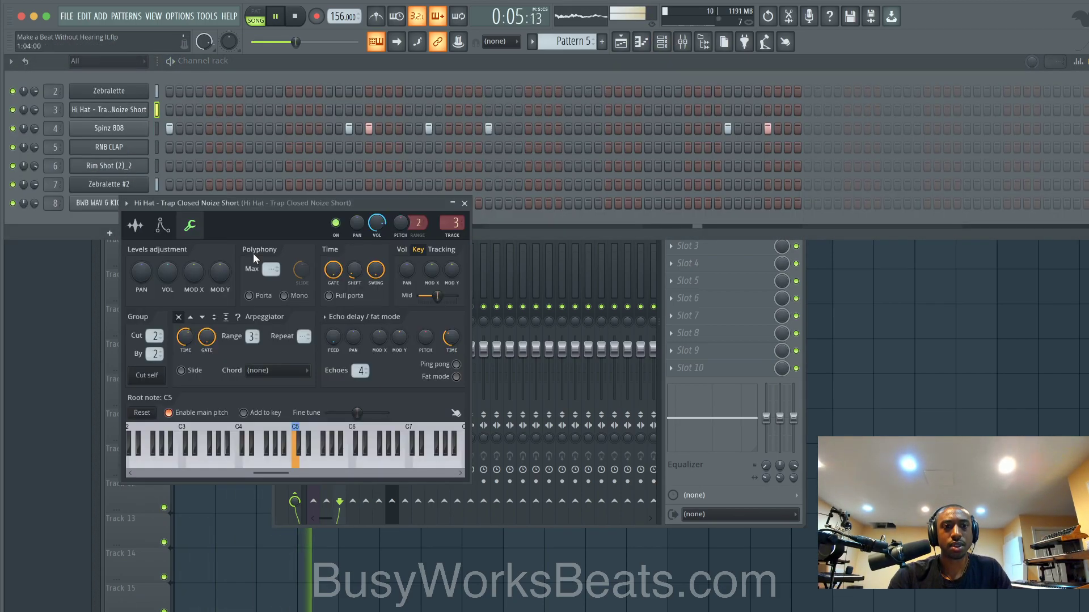
pyautogui.click(141, 231)
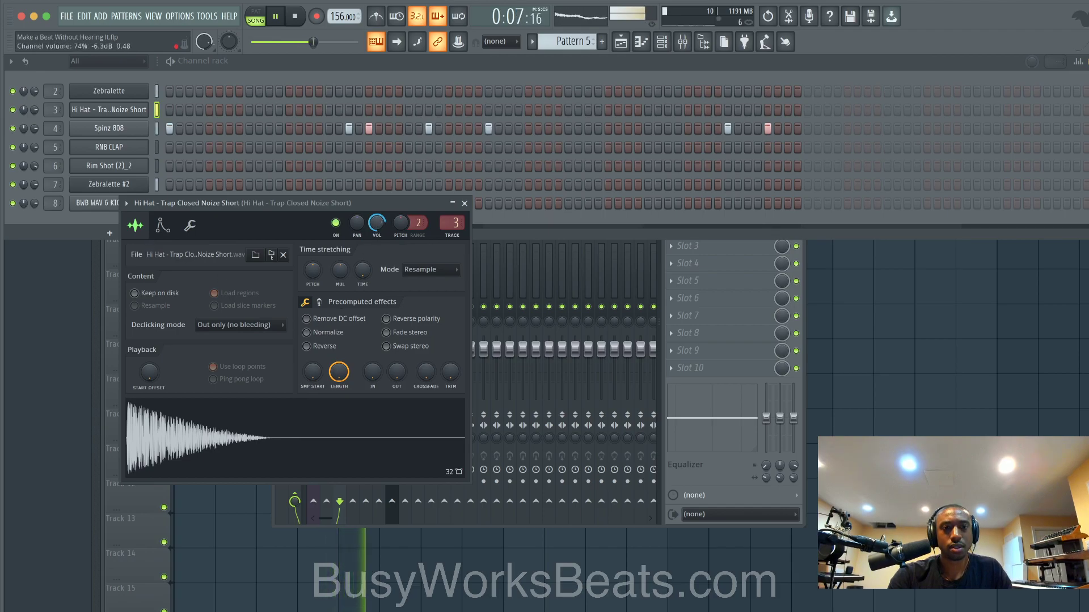
pyautogui.moveTo(396, 373); pyautogui.dragTo(395, 337)
pyautogui.moveTo(448, 375); pyautogui.dragTo(448, 340)
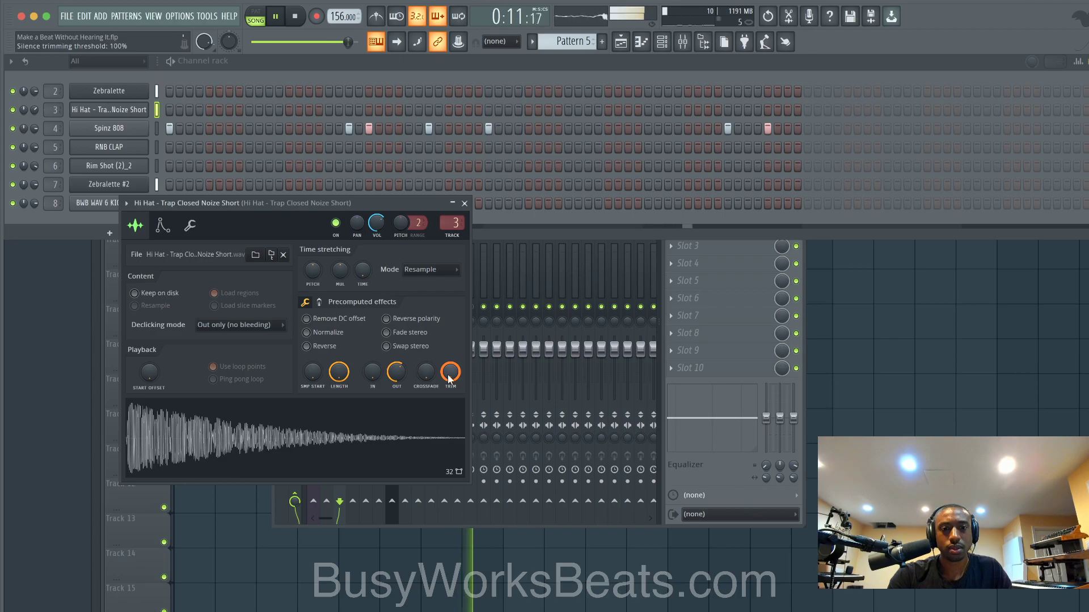
pyautogui.moveTo(402, 377); pyautogui.dragTo(401, 397)
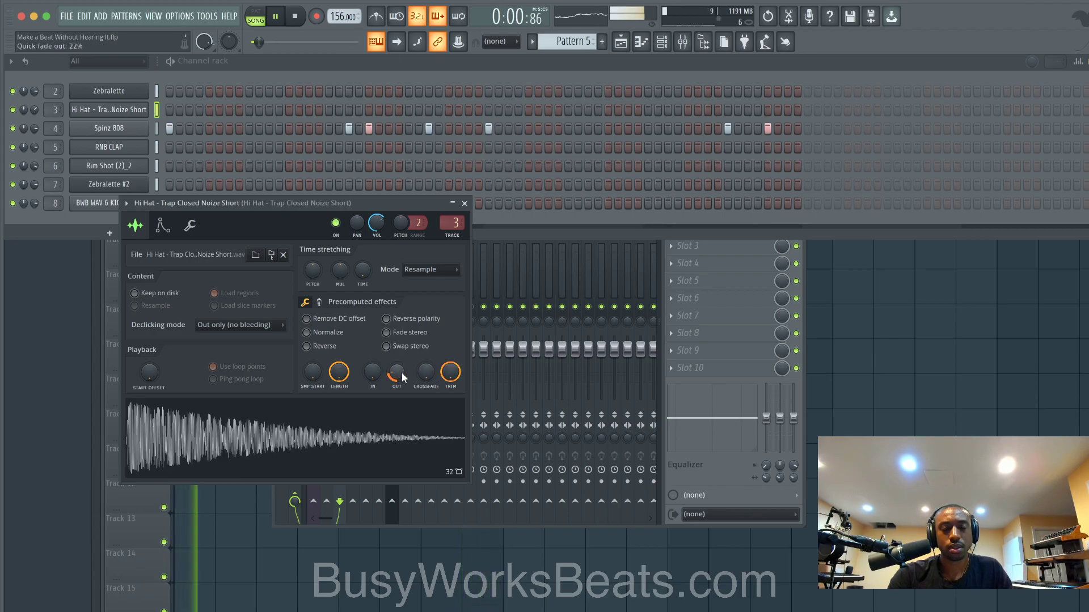
pyautogui.click(464, 204)
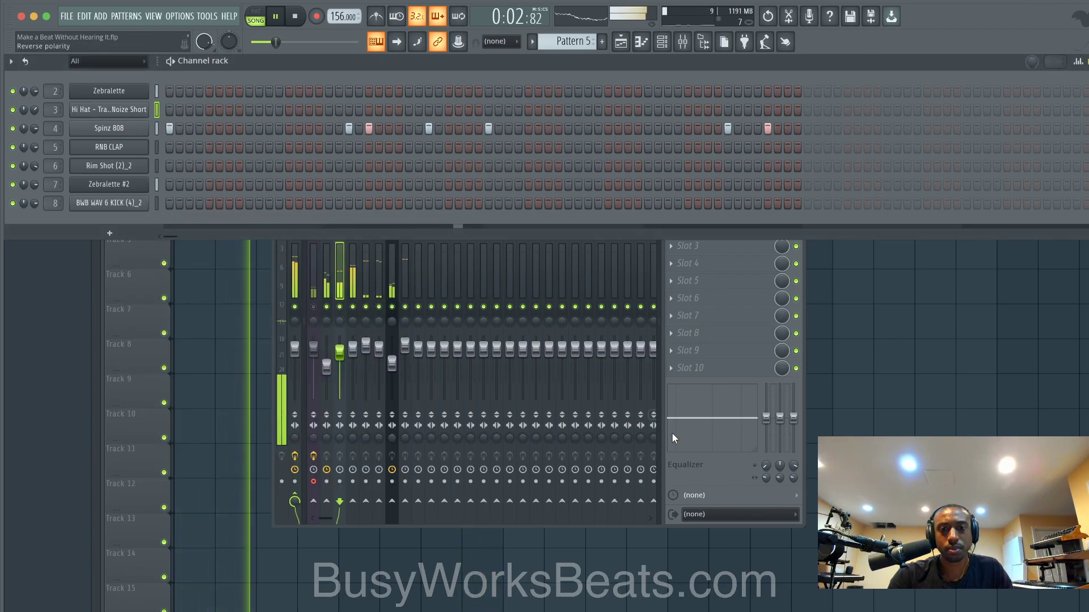
# Bring the mixer in front of the channel rack and select the Spinz 808 track.
pyautogui.rightClick(34, 110)
pyautogui.click(62, 119)
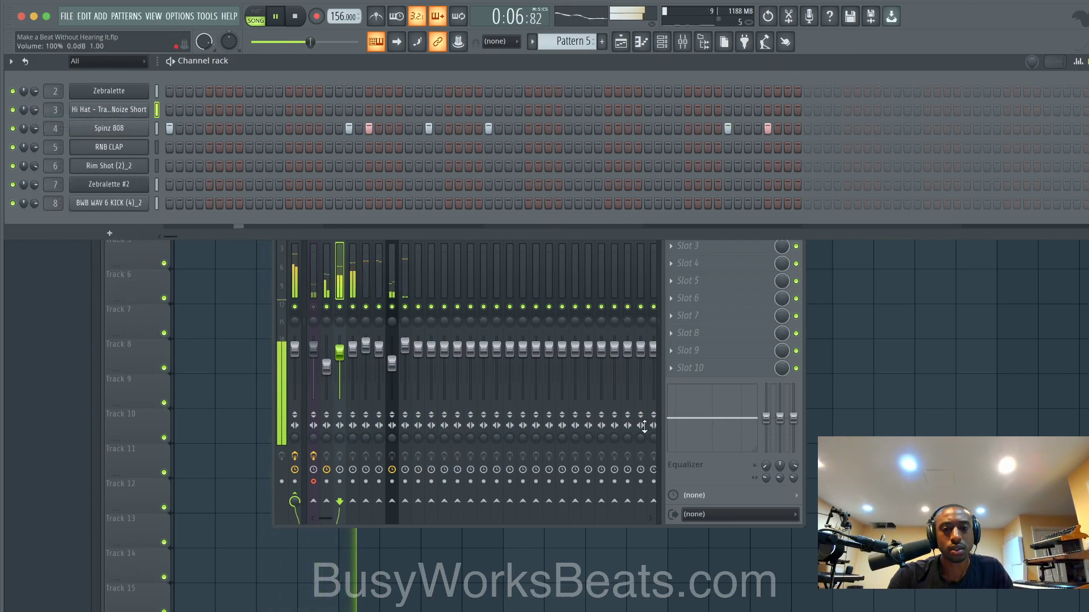
pyautogui.click(621, 410)
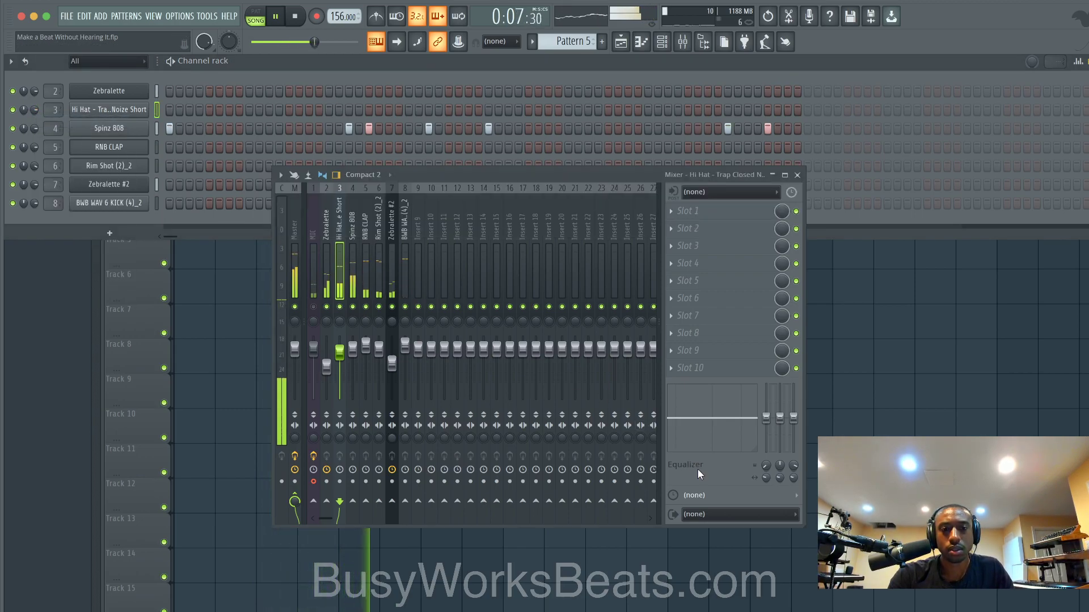
pyautogui.click(352, 246)
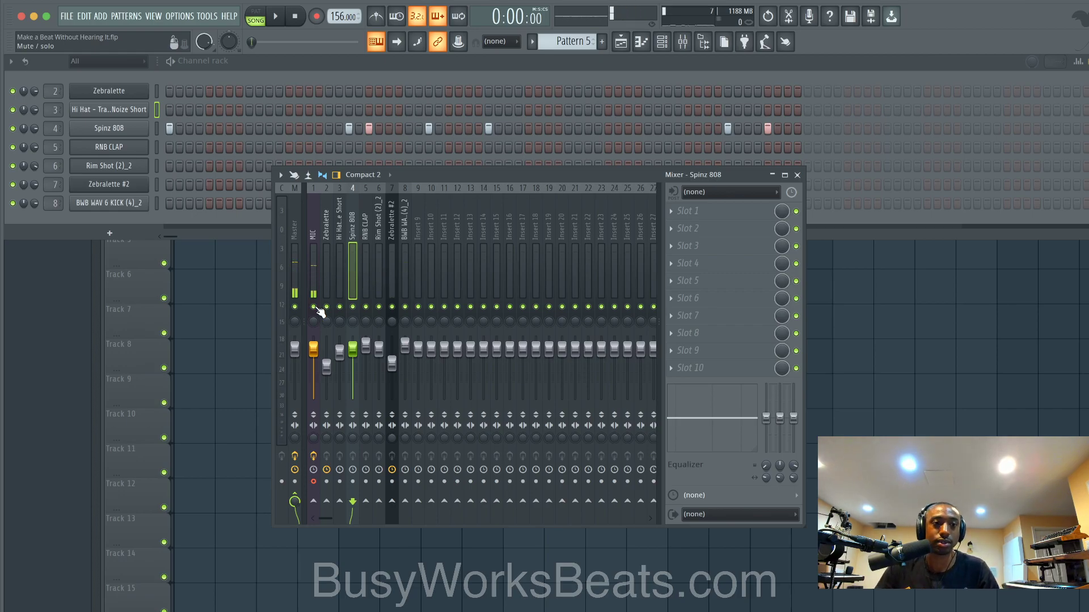
# Mute the MIC mixer track and audition the arrangement while checking the playlist and the mixer levels, ending with playback stopped.
pyautogui.click(314, 308)
pyautogui.press('space')
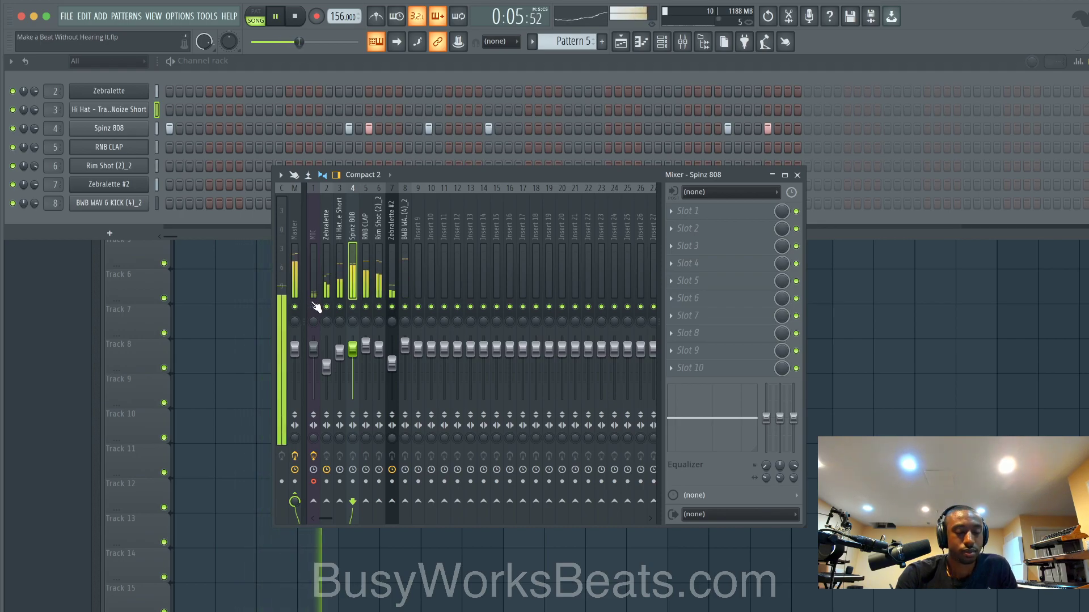
pyautogui.press('F5')
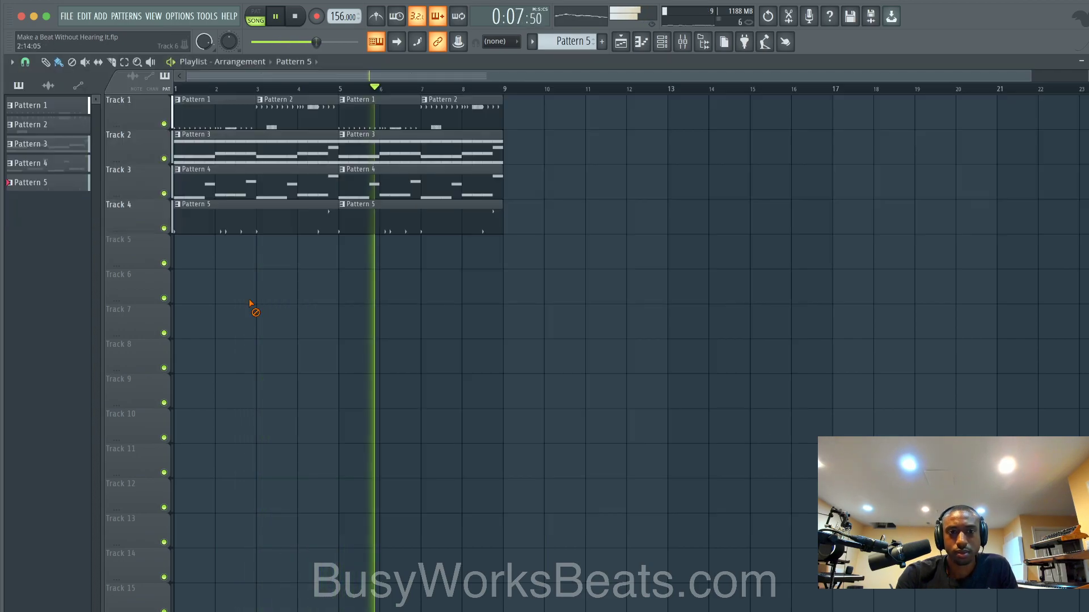
pyautogui.click(683, 45)
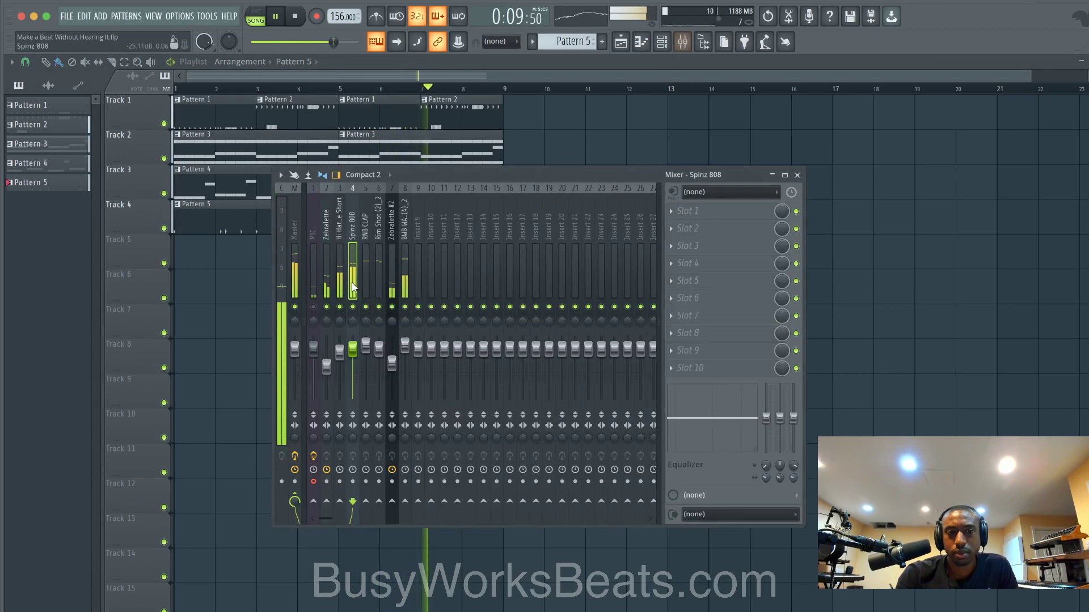
pyautogui.press('space')
# Show Pattern 1's drum steps in the channel rack and play the song briefly.
pyautogui.click(676, 46)
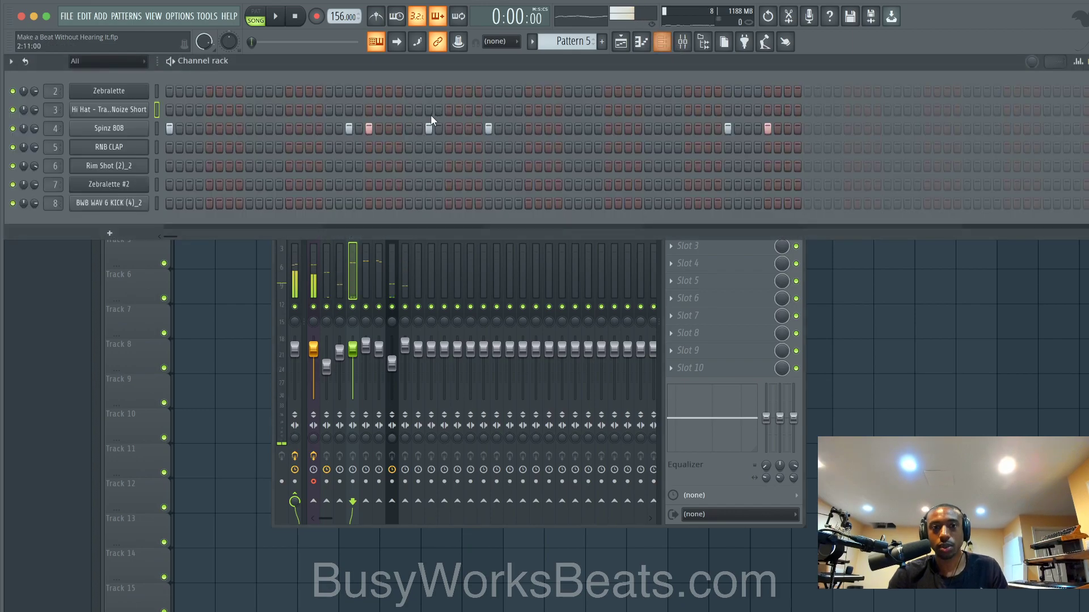
pyautogui.scroll(4, 575, 45)
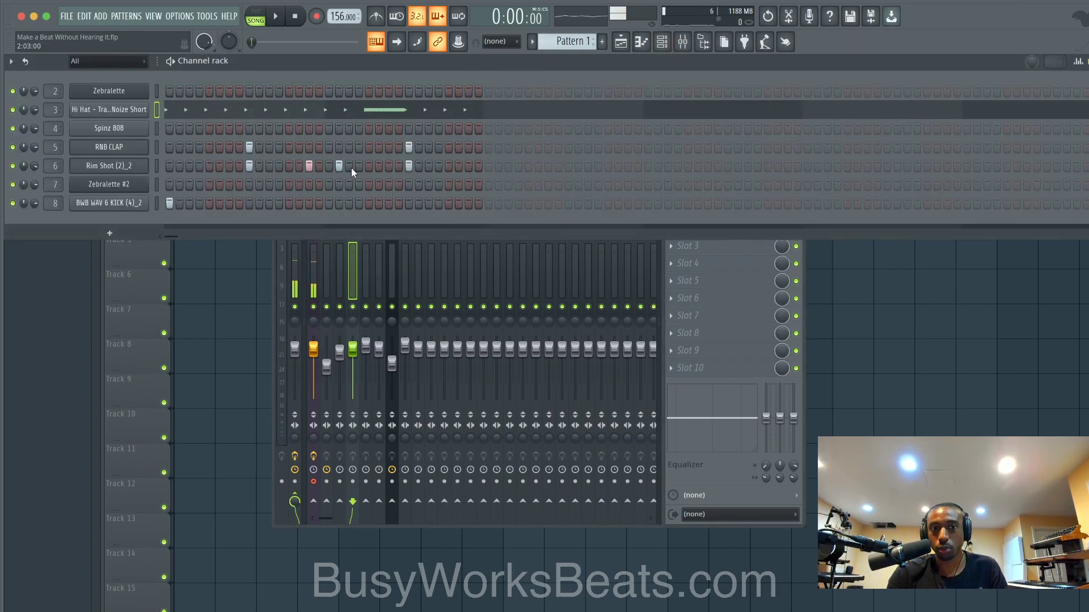
pyautogui.press('space')
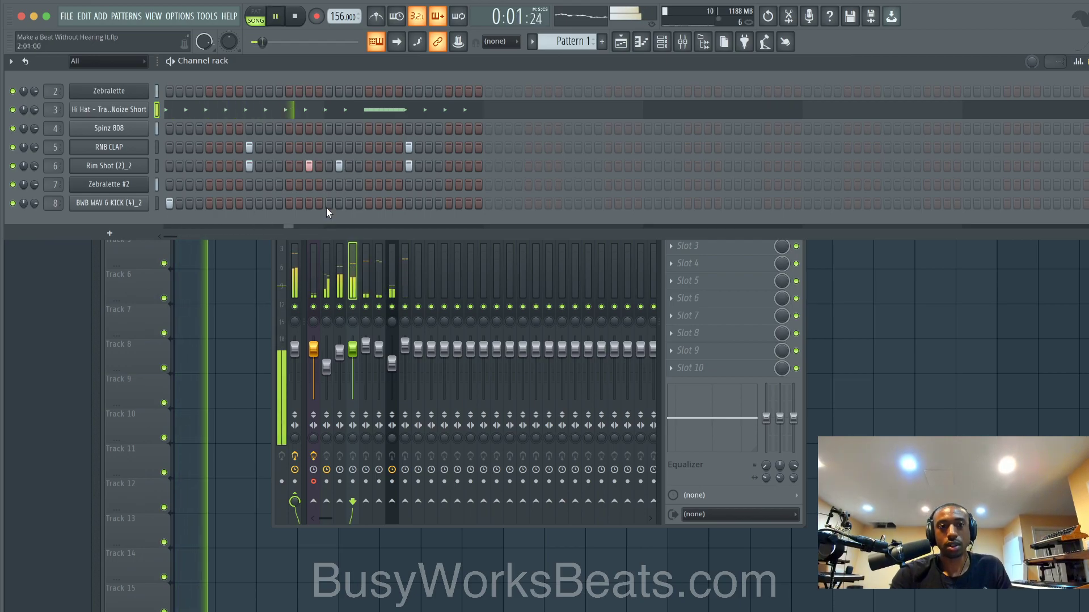
pyautogui.press('space')
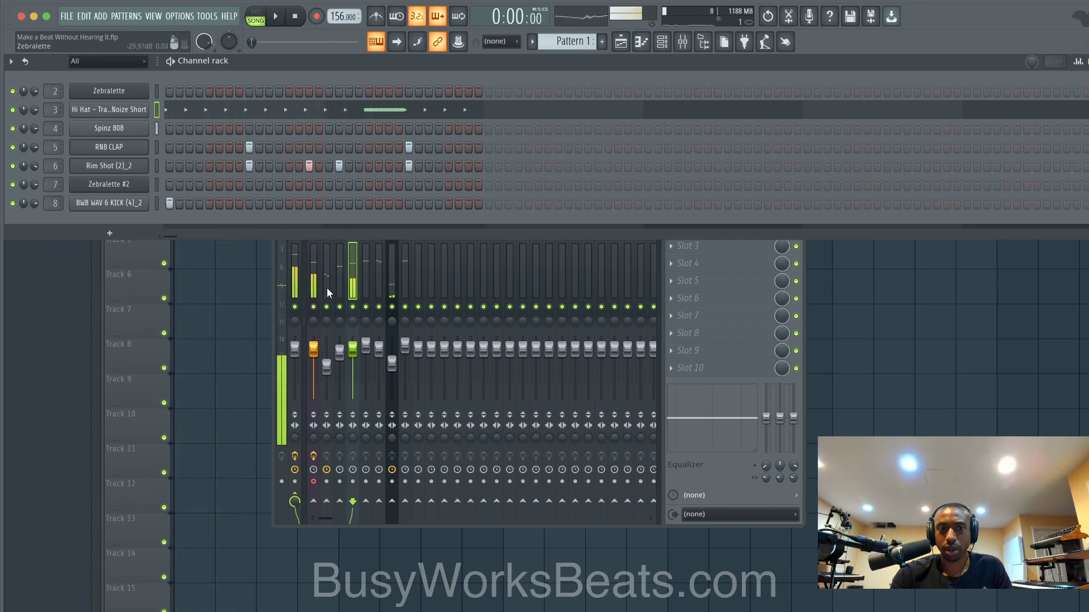
# Replay the song with the MIC track muted, inspect Pattern 2 in the channel rack, and return to the playlist.
pyautogui.click(315, 308)
pyautogui.press('space')
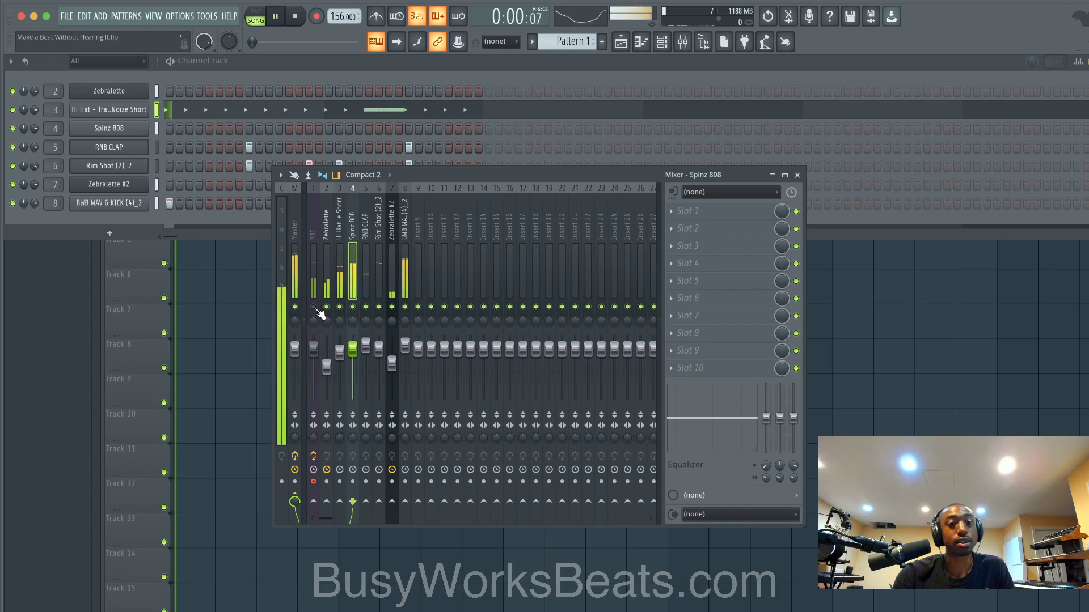
pyautogui.rightClick(257, 316)
pyautogui.click(662, 41)
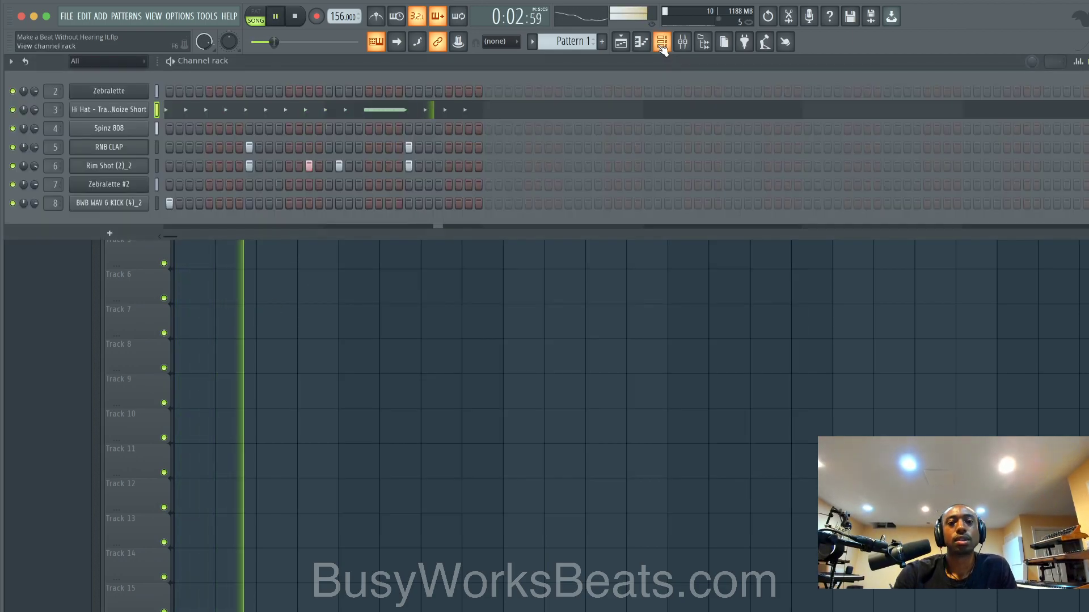
pyautogui.scroll(-1, 567, 43)
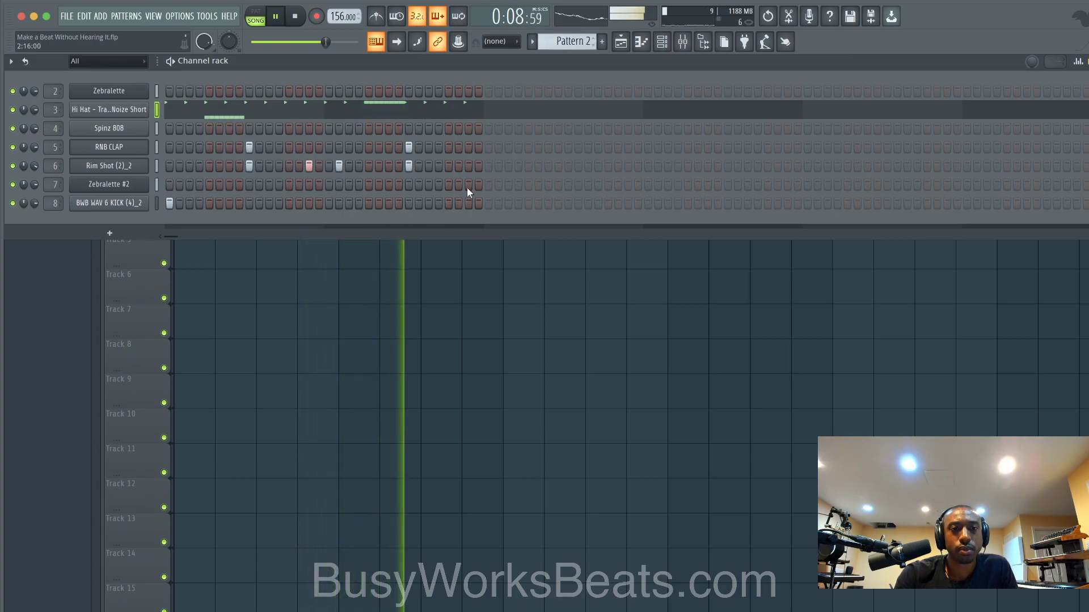
pyautogui.rightClick(439, 288)
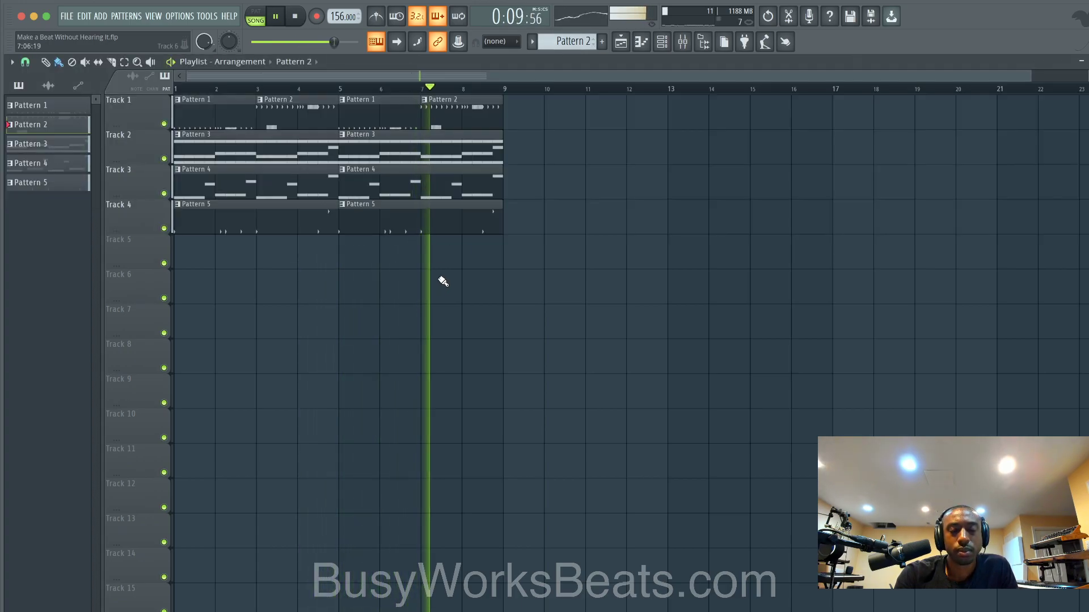
# Select the Master mixer track, leave the MIC track unmuted, stop playback and close the mixer.
pyautogui.click(683, 41)
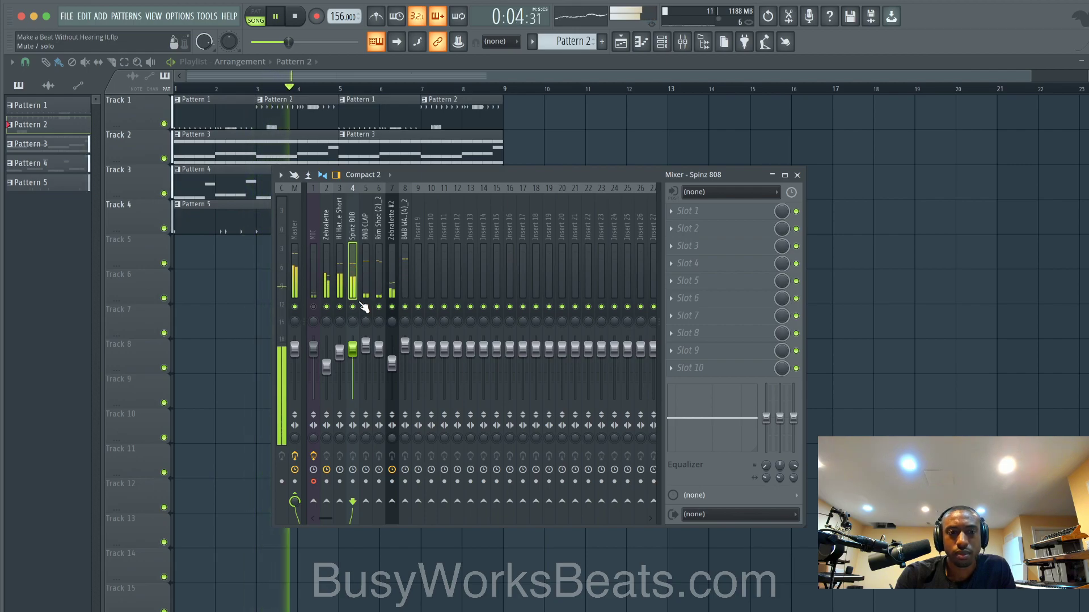
pyautogui.click(313, 307)
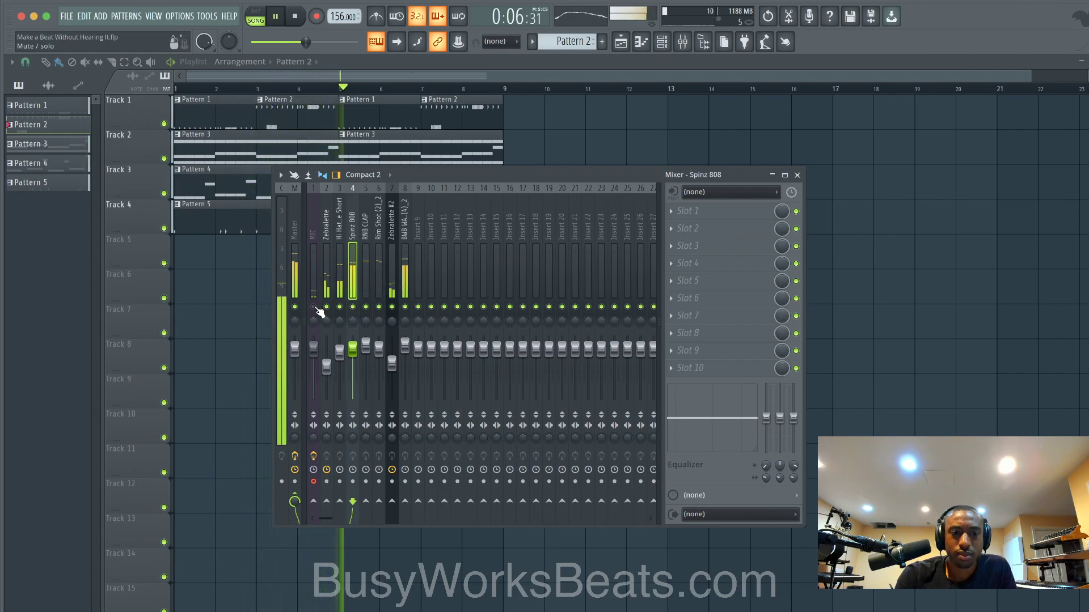
pyautogui.click(313, 307)
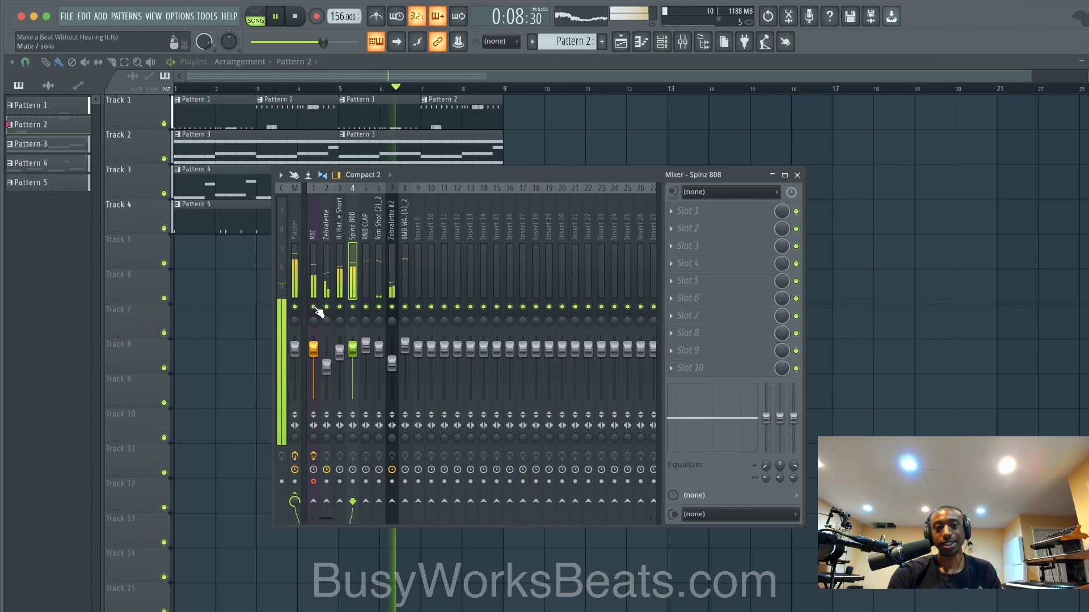
pyautogui.click(296, 283)
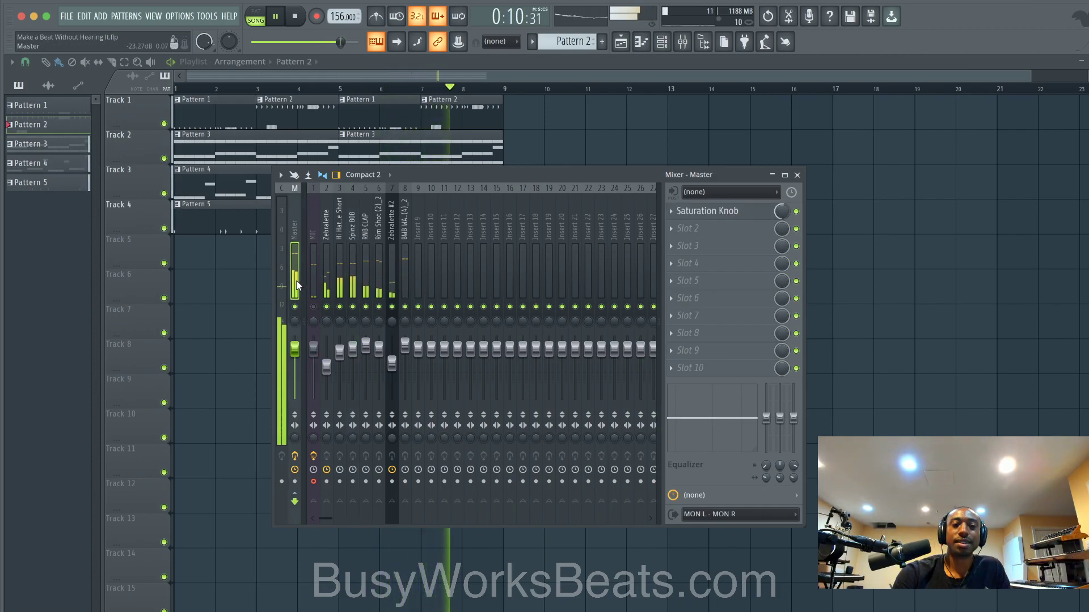
pyautogui.click(313, 307)
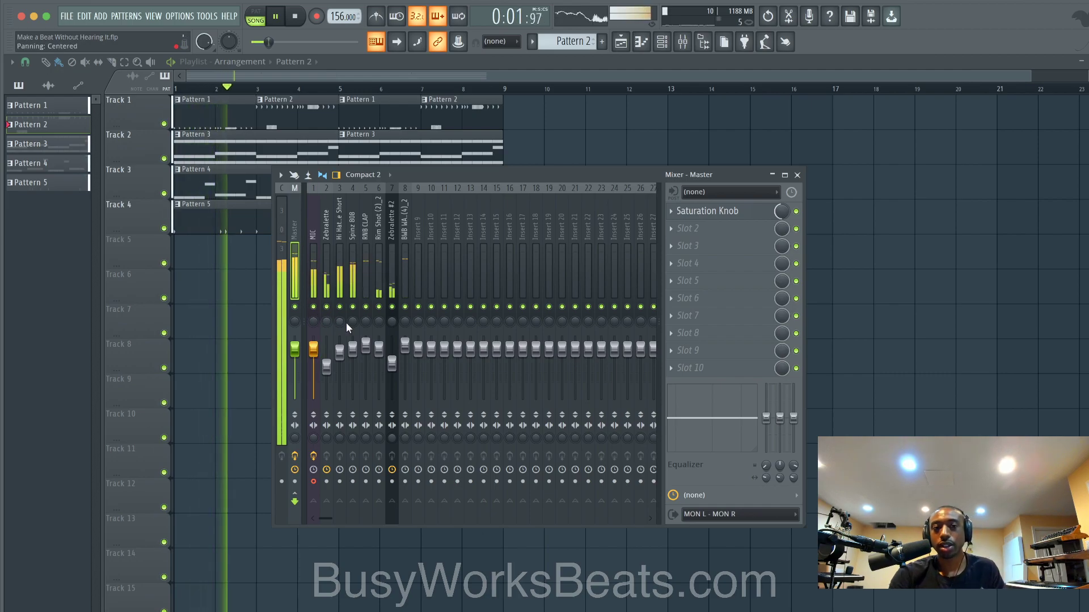
pyautogui.press('space')
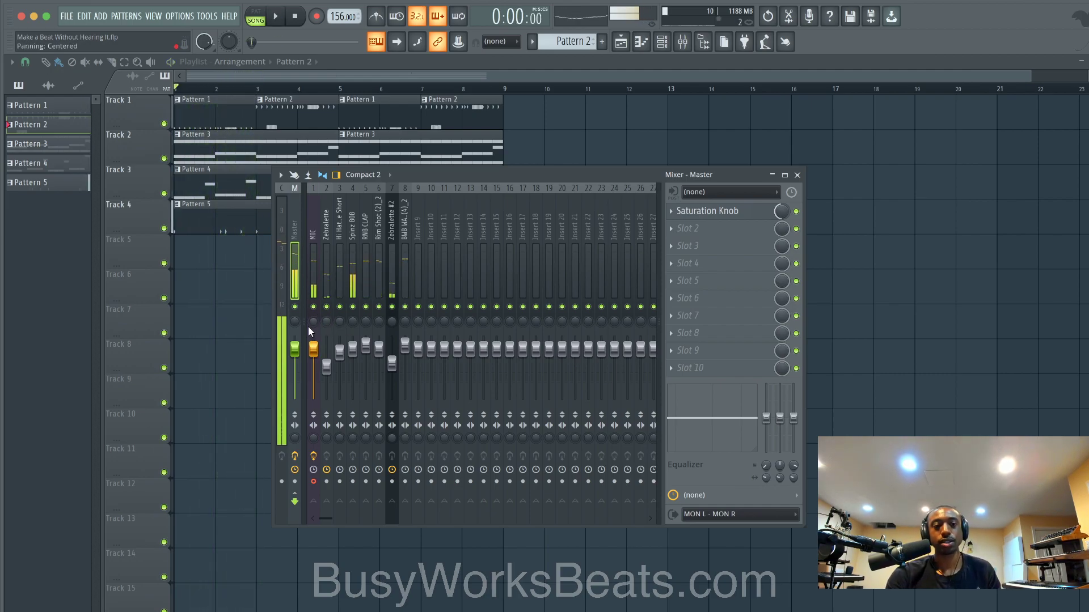
pyautogui.click(797, 175)
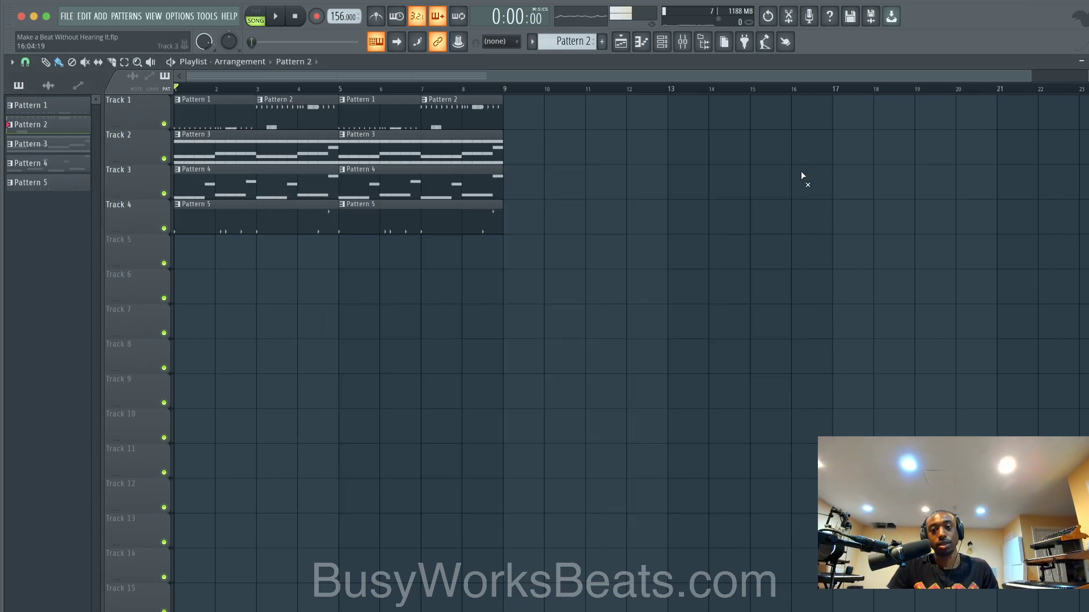